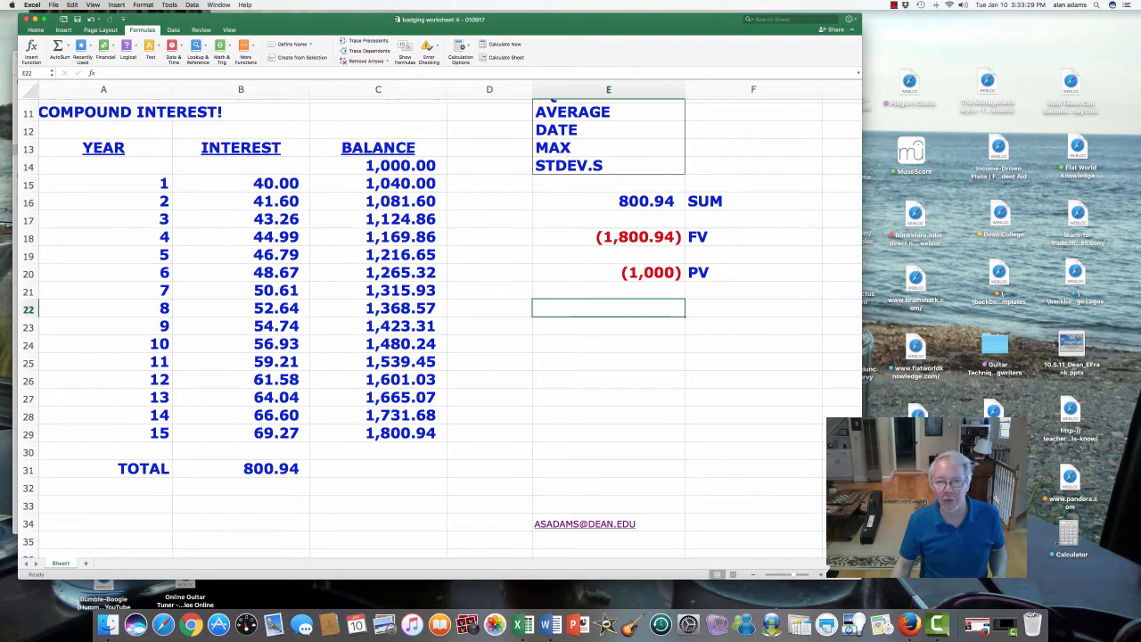
# - Review the existing SUM, FV and PV formulas in column E and the listed functions from COUNT to STDEV.S
pyautogui.click(607, 202)
pyautogui.press('Down')
pyautogui.press('Down')
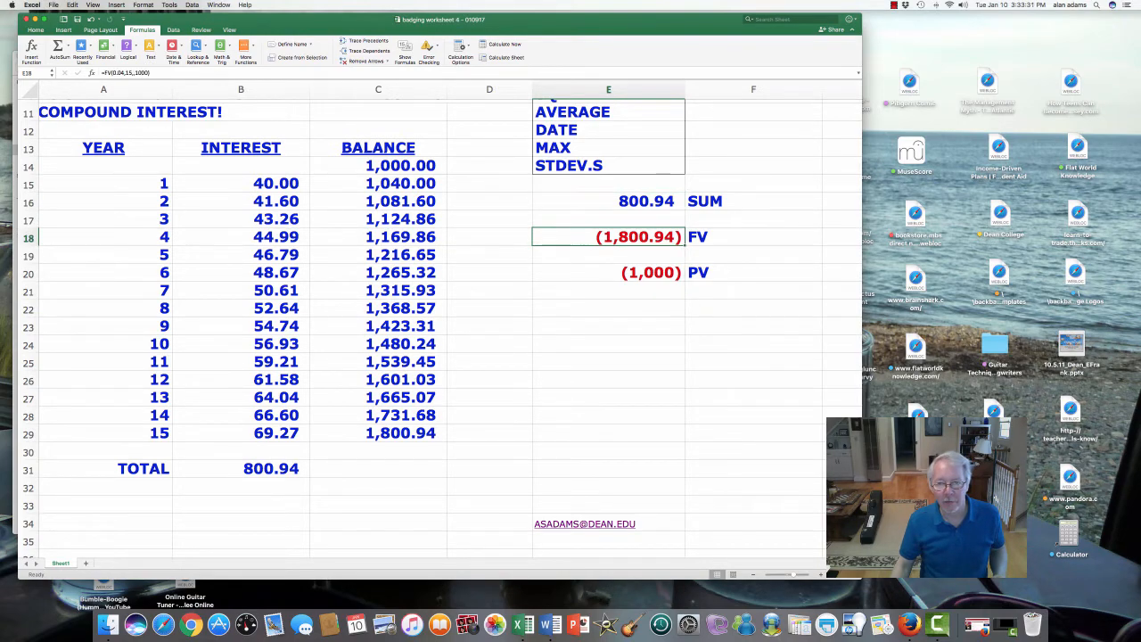
pyautogui.press('Down')
pyautogui.press('Down')
pyautogui.scroll(3, 442, 327)
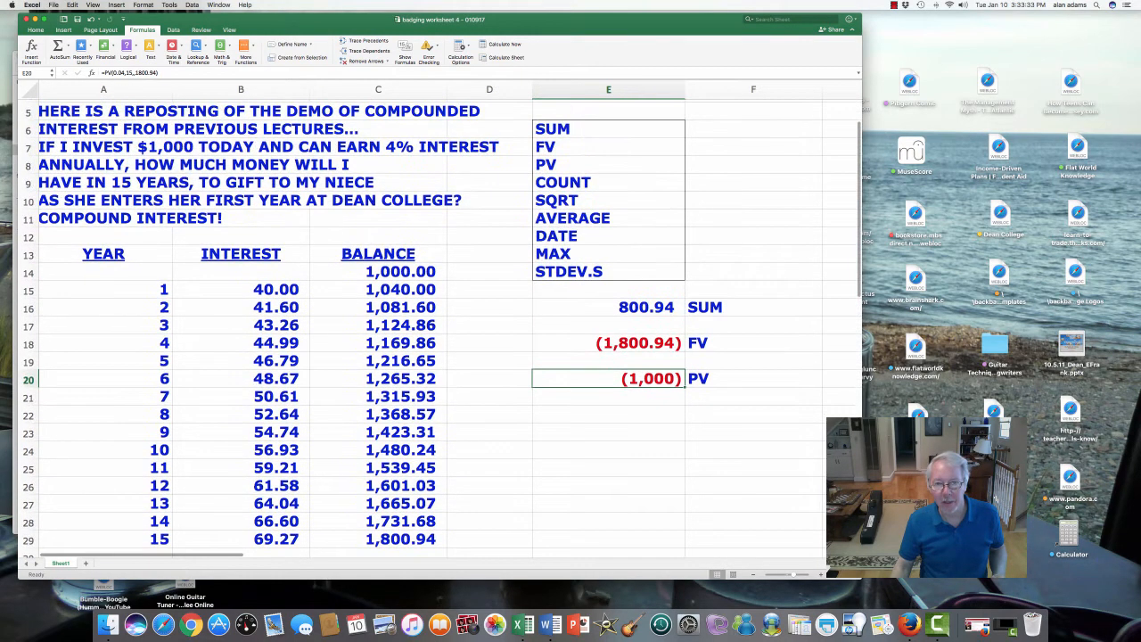
pyautogui.moveTo(570, 182); pyautogui.dragTo(575, 271)
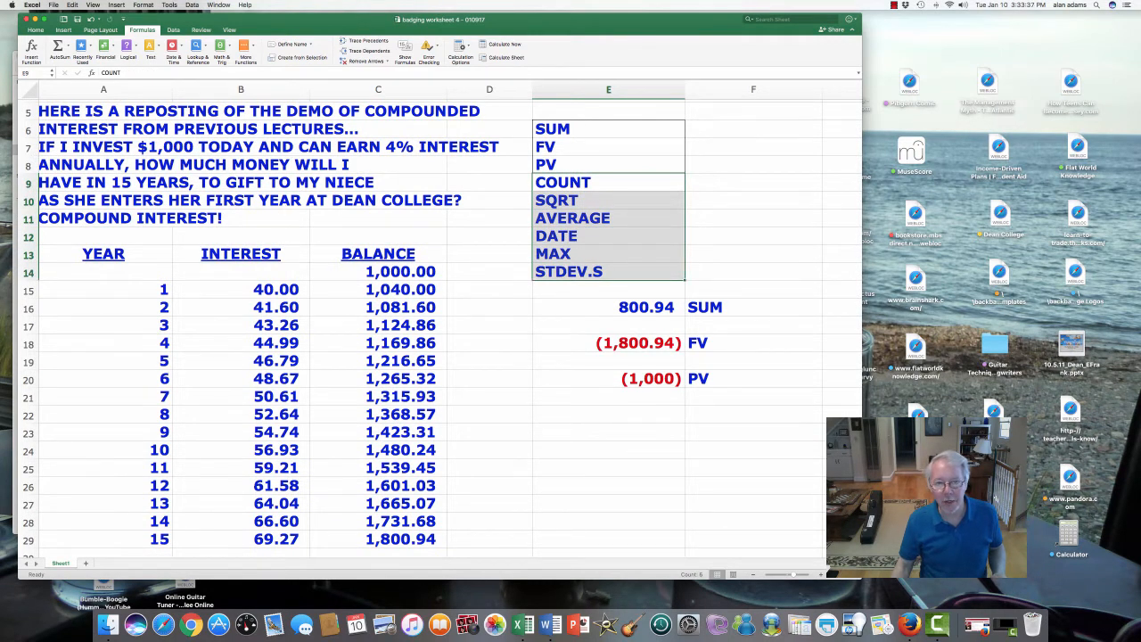
pyautogui.scroll(-3, 442, 327)
pyautogui.click(607, 363)
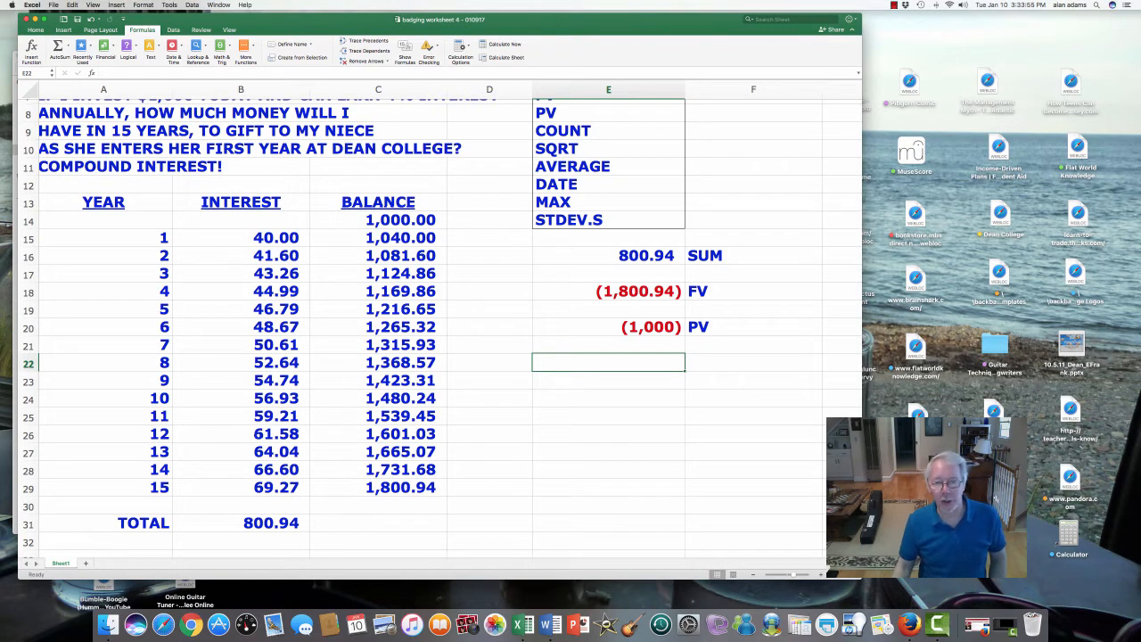
pyautogui.click(607, 131)
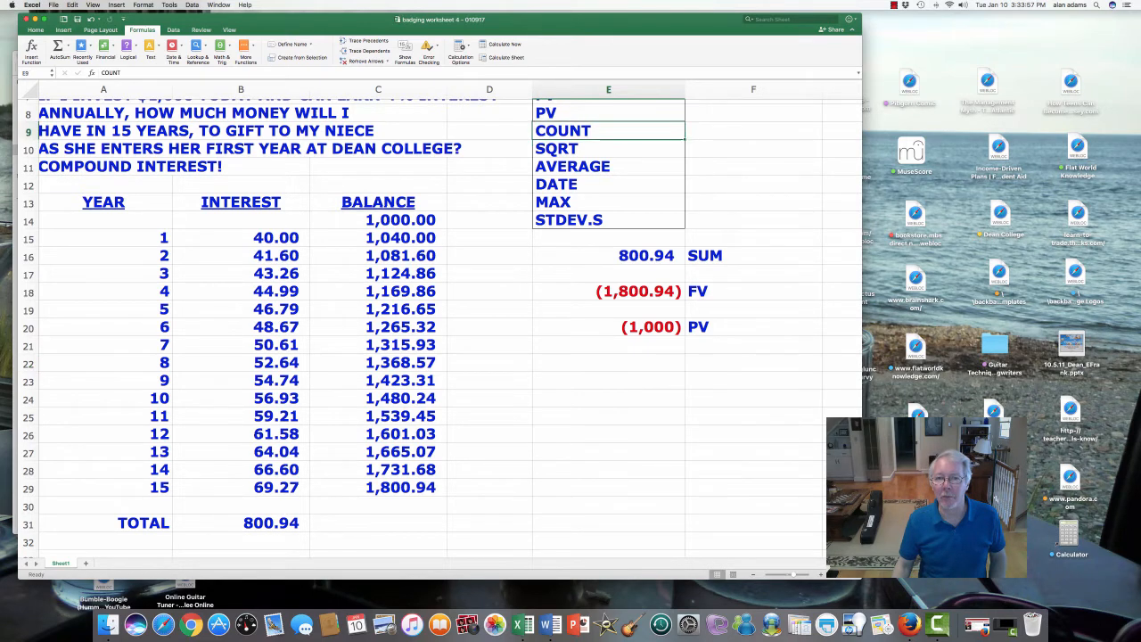
pyautogui.scroll(4, 441, 329)
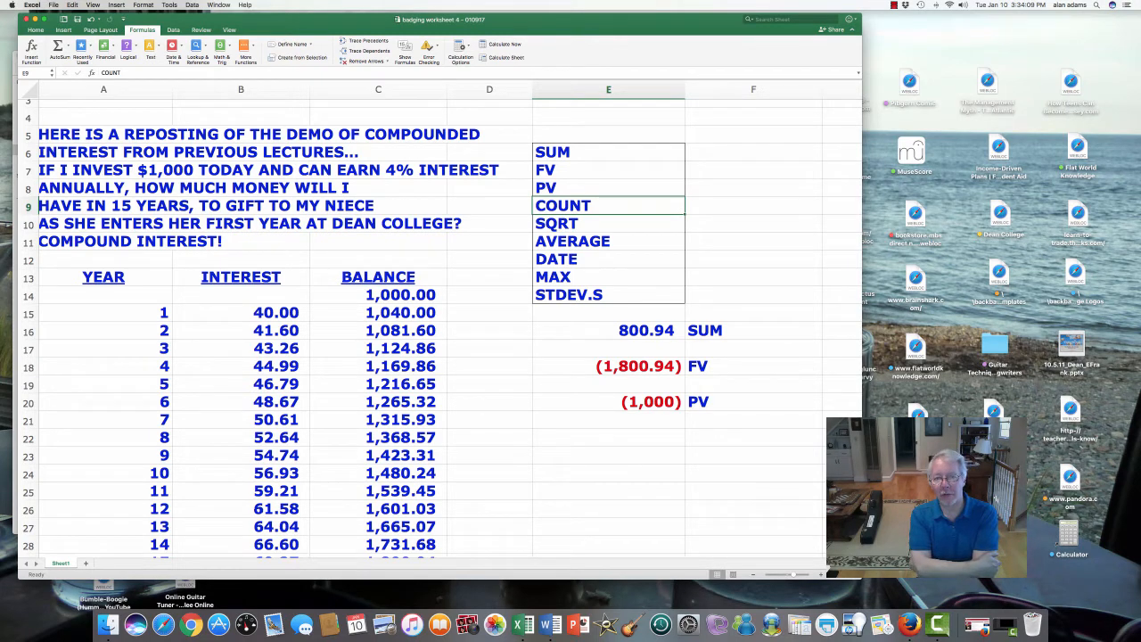
pyautogui.scroll(-4, 437, 321)
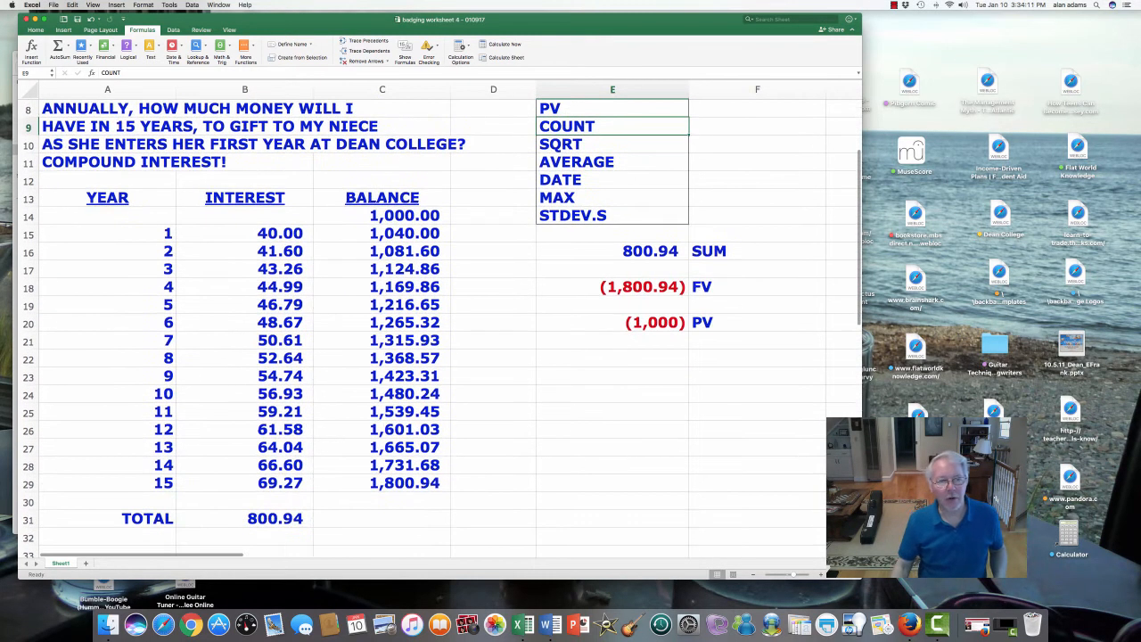
# - Examine the year and interest entries in rows 15 to 29 as the data for the COUNT function
pyautogui.moveTo(276, 233); pyautogui.dragTo(276, 483)
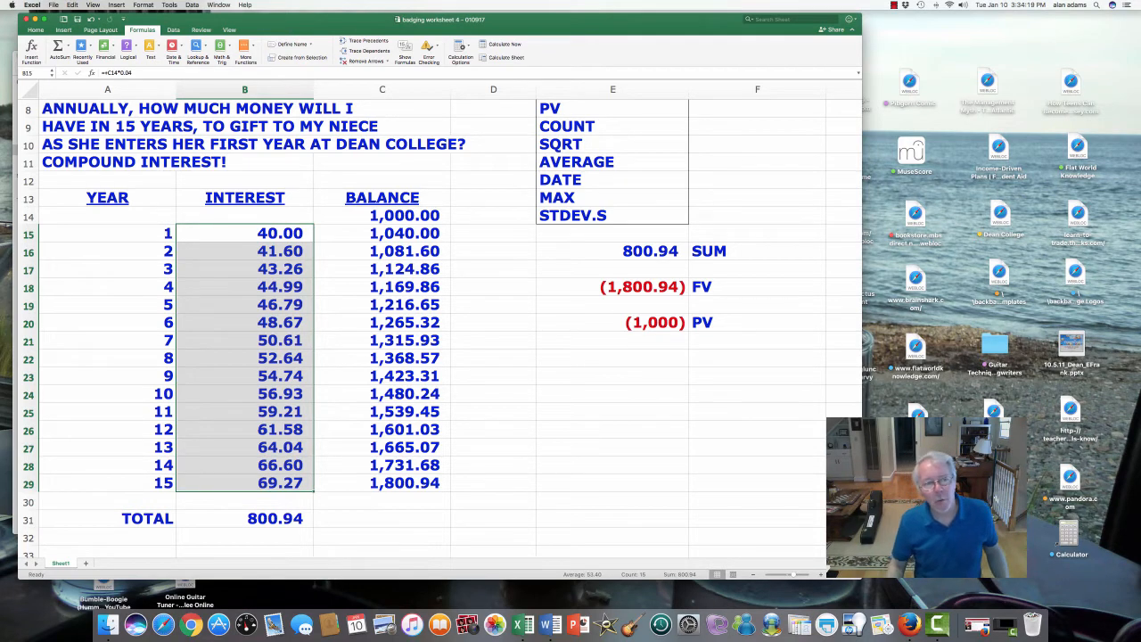
pyautogui.moveTo(107, 232); pyautogui.dragTo(107, 482)
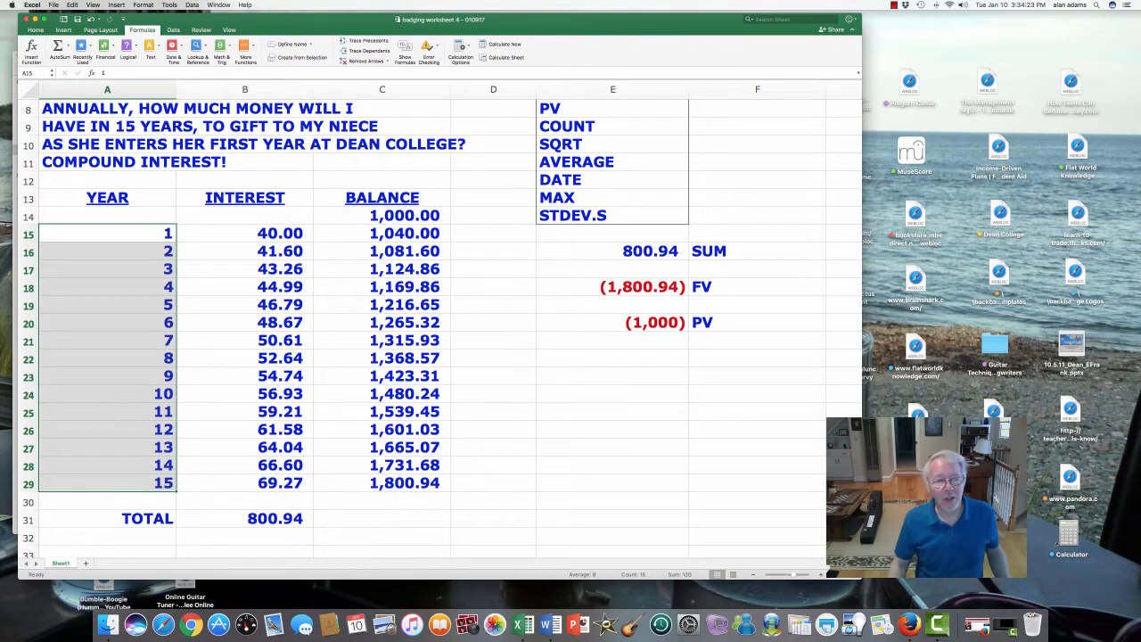
pyautogui.click(244, 233)
pyautogui.moveTo(245, 233); pyautogui.dragTo(244, 482)
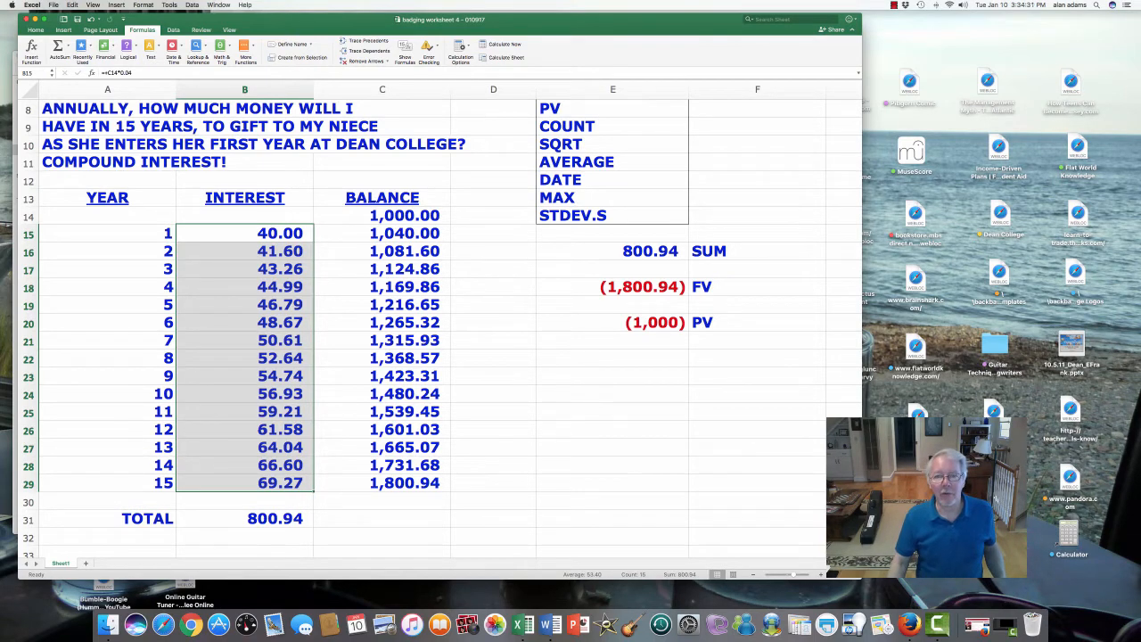
pyautogui.click(611, 127)
pyautogui.click(612, 358)
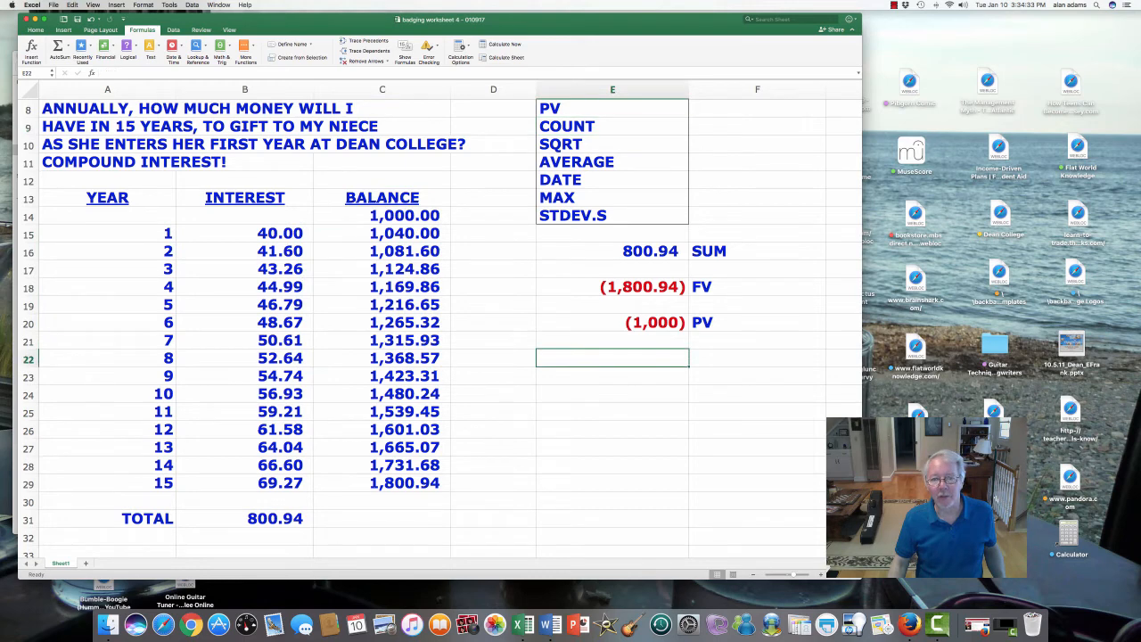
pyautogui.moveTo(244, 233); pyautogui.dragTo(245, 482)
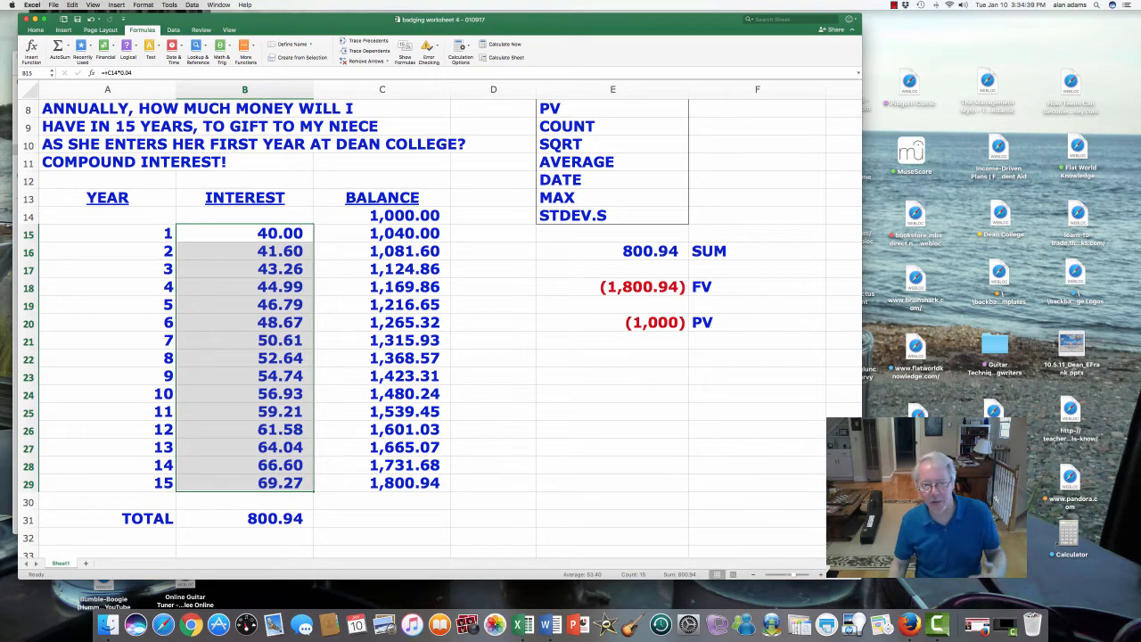
# - Start a formula in cell E22 with the COUNT function, chosen from the suggested COUNT variants
pyautogui.click(613, 358)
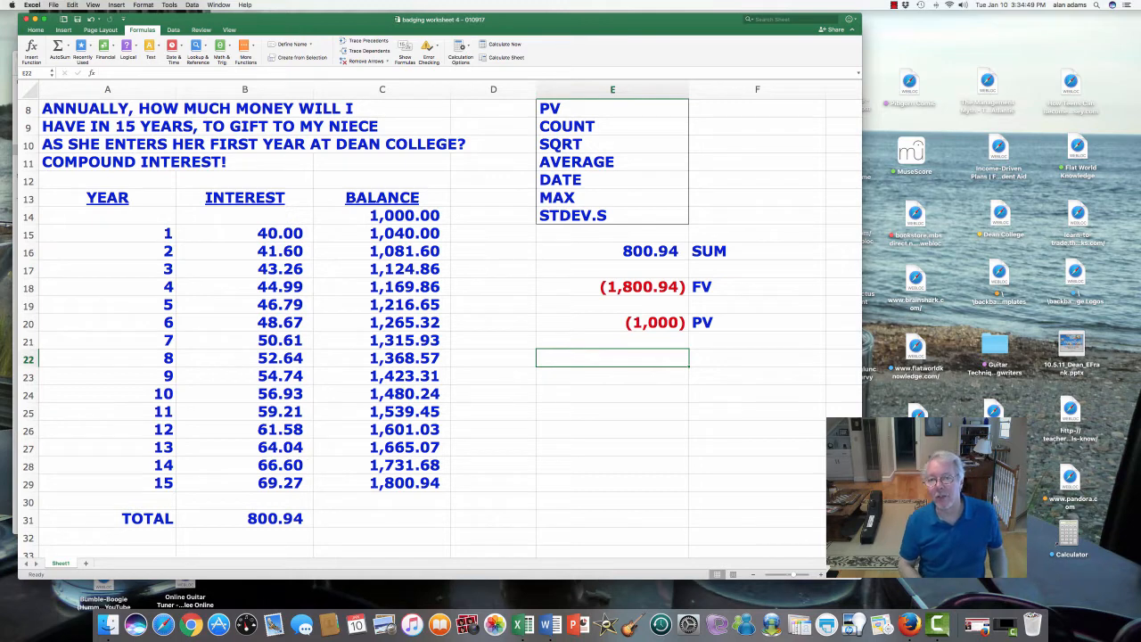
pyautogui.write('=')
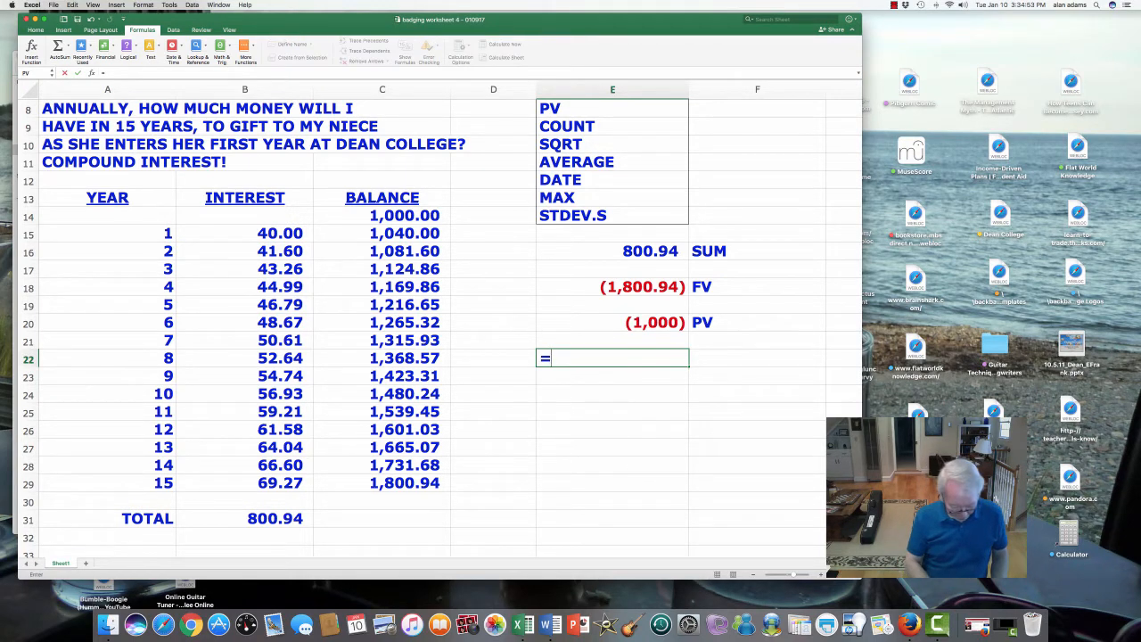
pyautogui.write('count')
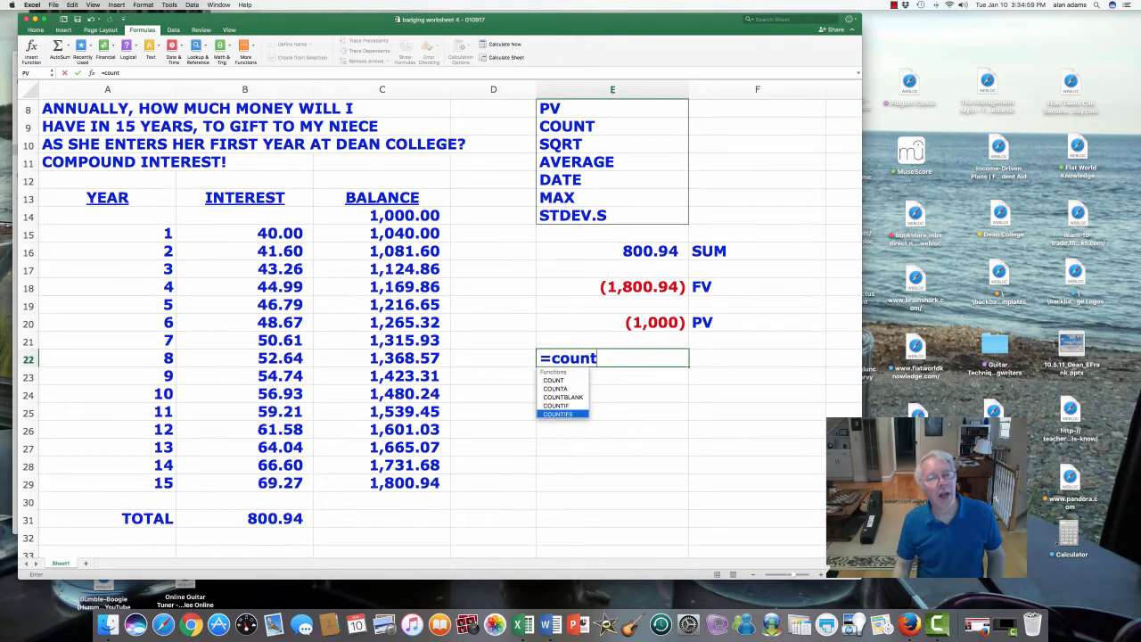
pyautogui.press('Up')
pyautogui.press('Down')
pyautogui.press('Down')
pyautogui.press('Down')
pyautogui.press('Down')
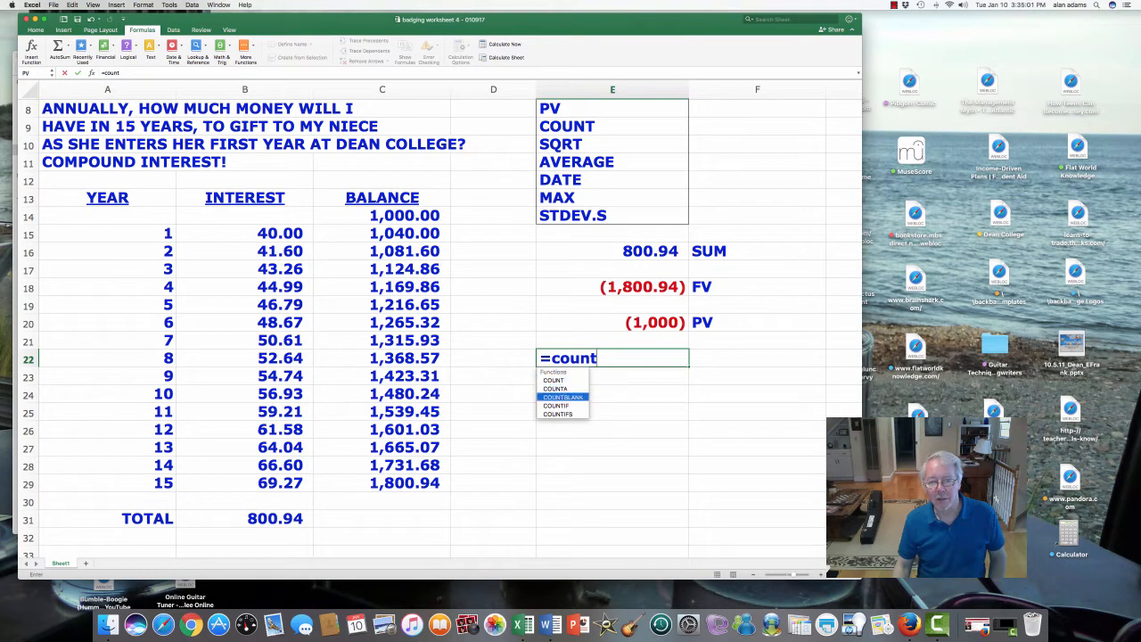
pyautogui.press('Up')
pyautogui.press('Up')
pyautogui.press('Up')
pyautogui.press('Up')
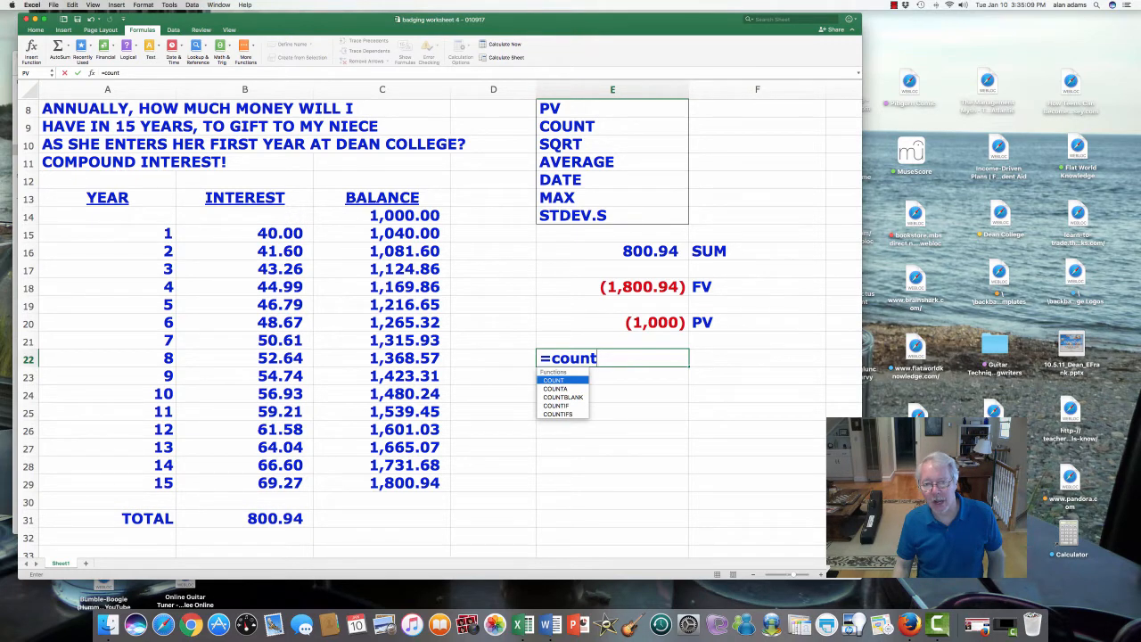
pyautogui.press('Tab')
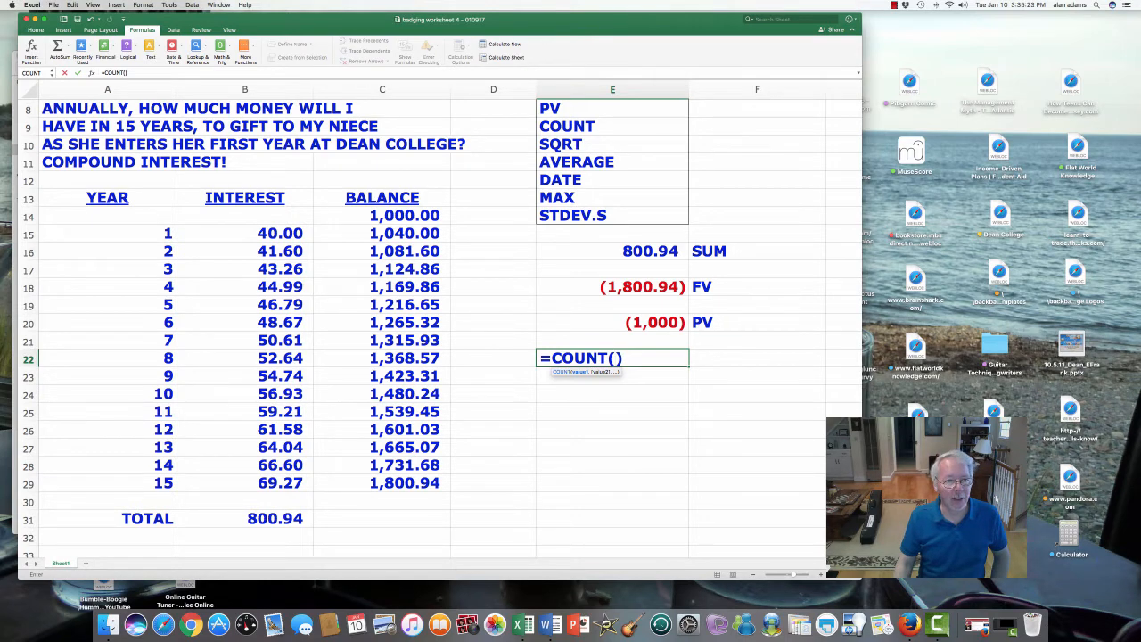
# - Complete the COUNT formula in E22 with the interest range B15:B29 and enter it
pyautogui.click(245, 233)
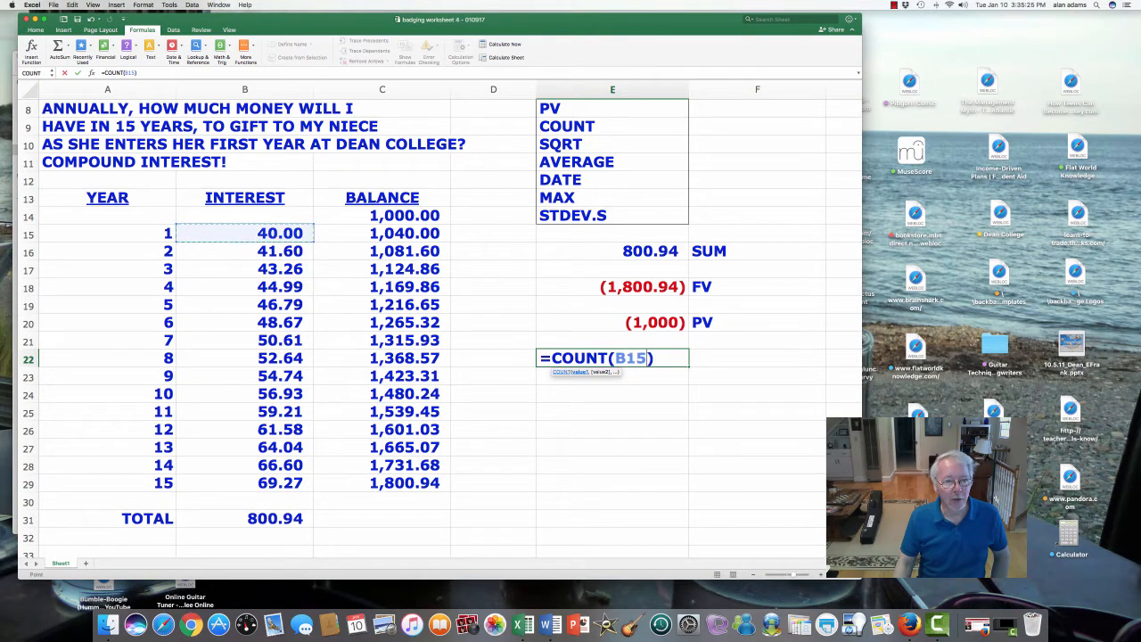
pyautogui.moveTo(310, 236); pyautogui.dragTo(312, 488)
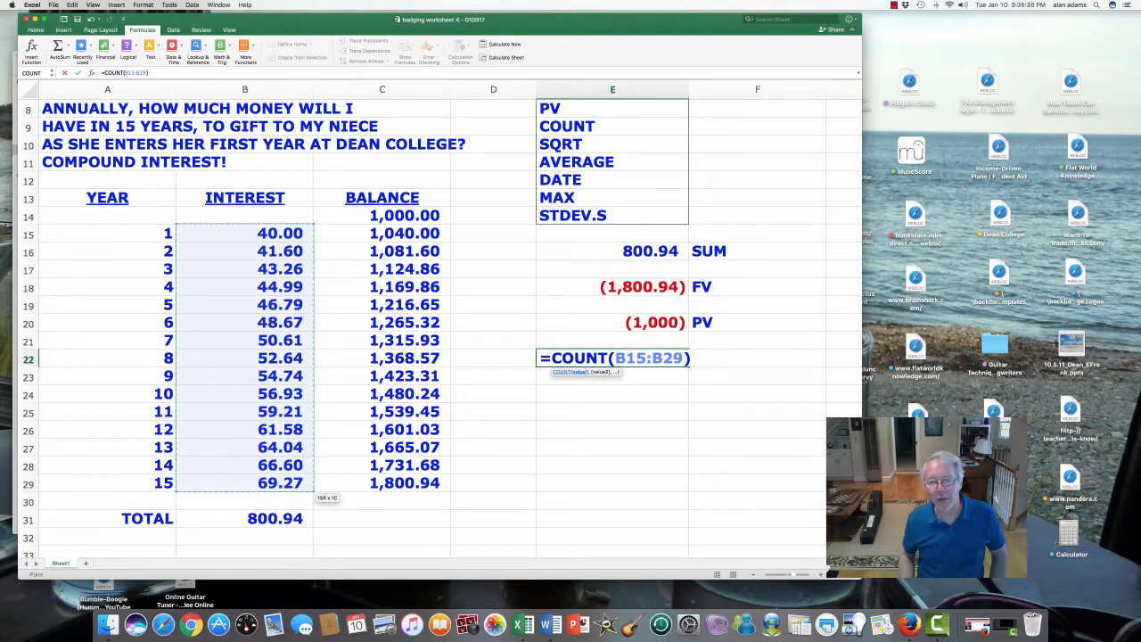
pyautogui.press('Return')
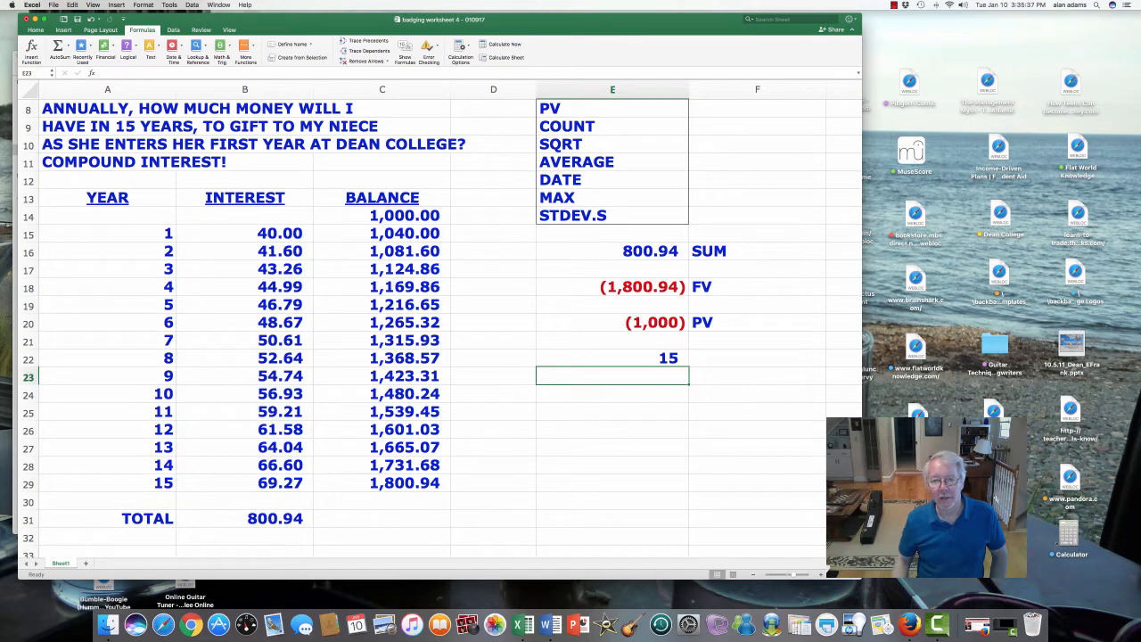
# - Label the count result in cell F22 with the uppercase text COUNT
pyautogui.click(756, 359)
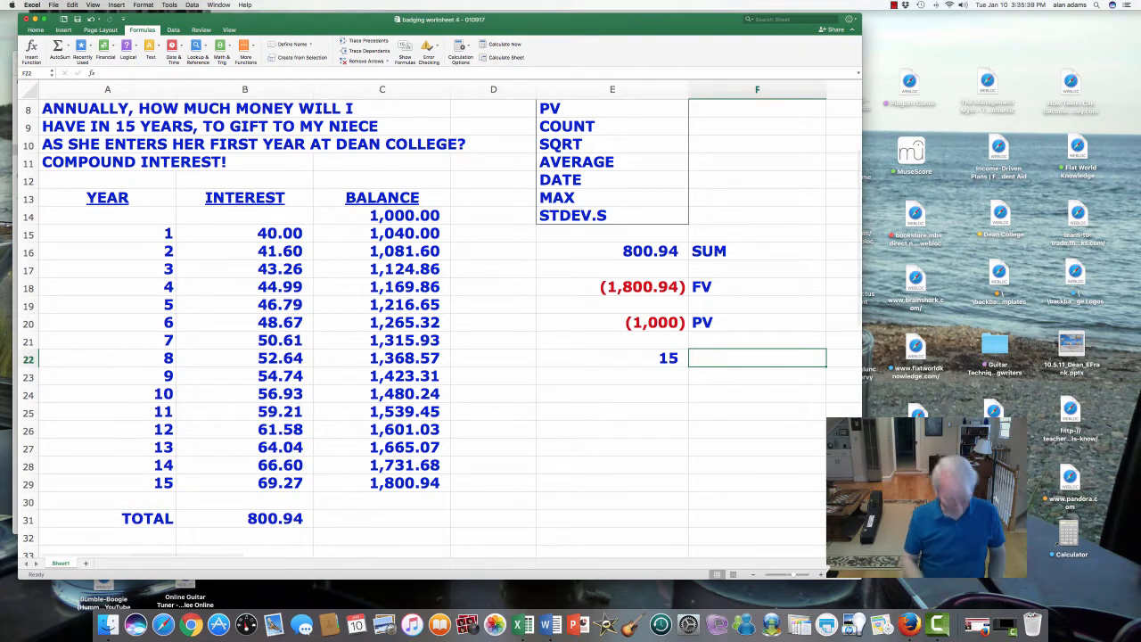
pyautogui.write('count')
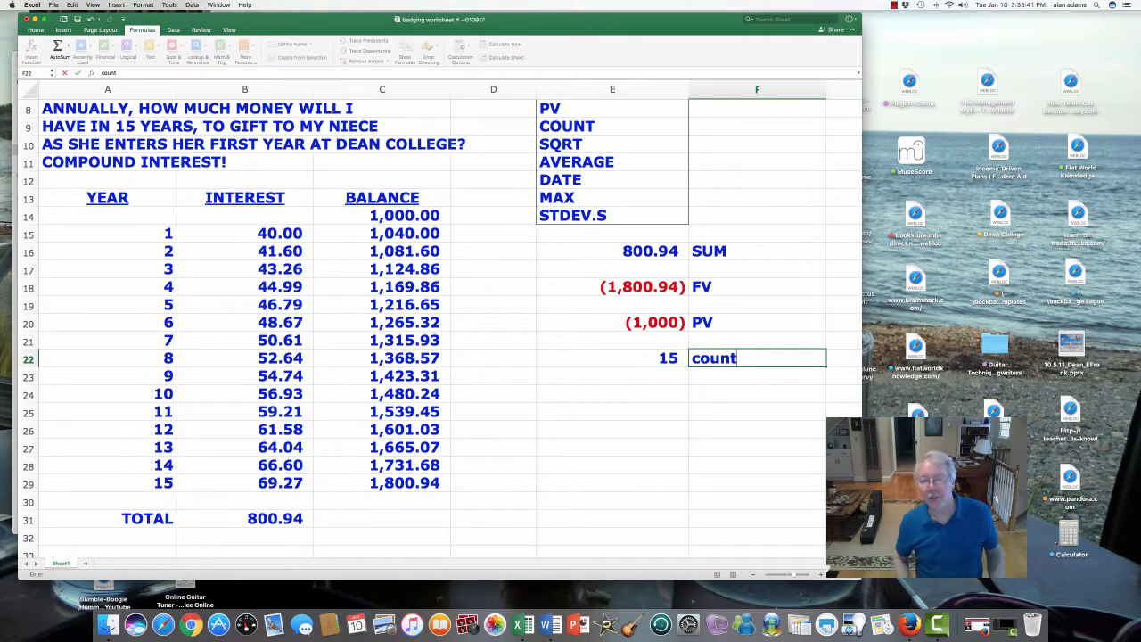
pyautogui.press('BackSpace')
pyautogui.press('BackSpace')
pyautogui.press('BackSpace')
pyautogui.press('BackSpace')
pyautogui.press('BackSpace')
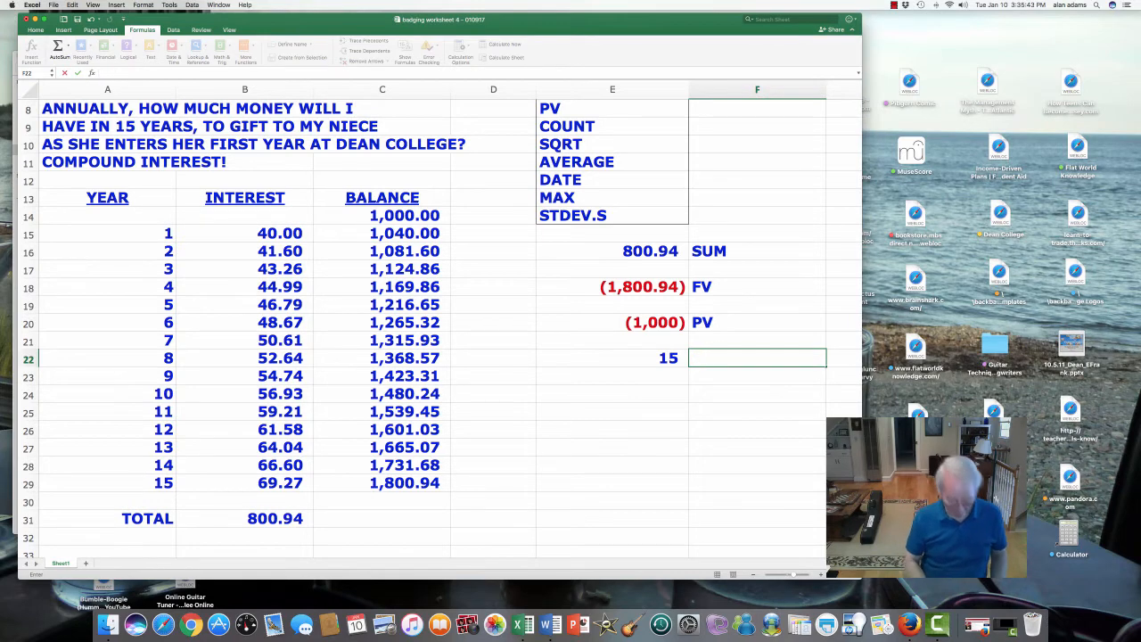
pyautogui.write('COUNT')
pyautogui.press('Return')
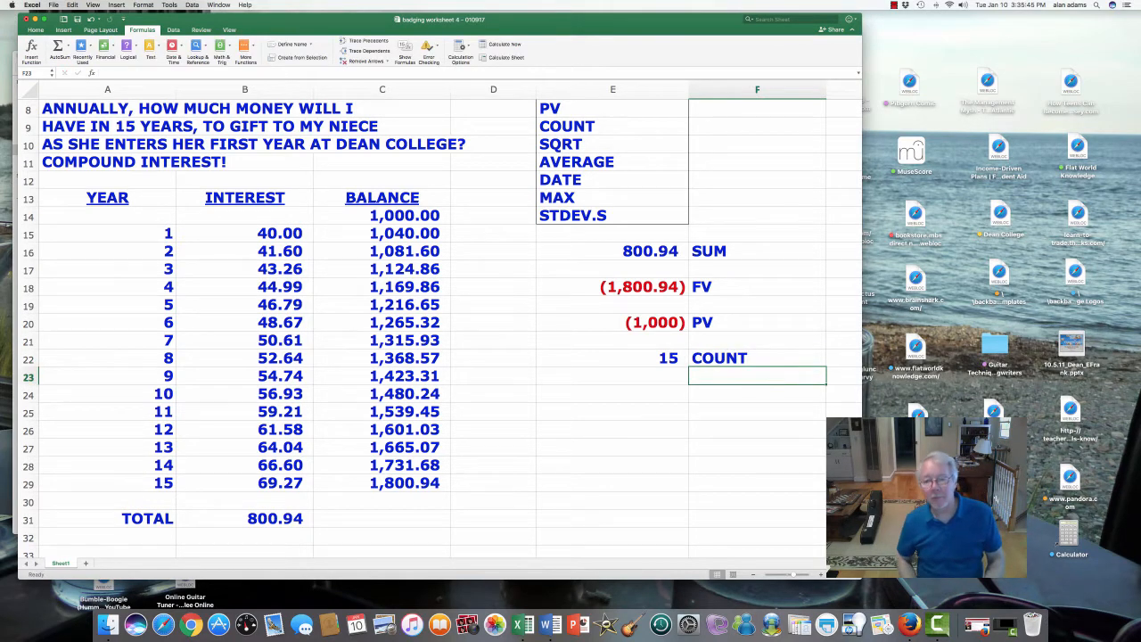
# - Enter the label SQRT in cell F24, two rows below the COUNT label
pyautogui.press('Down')
pyautogui.press('Left')
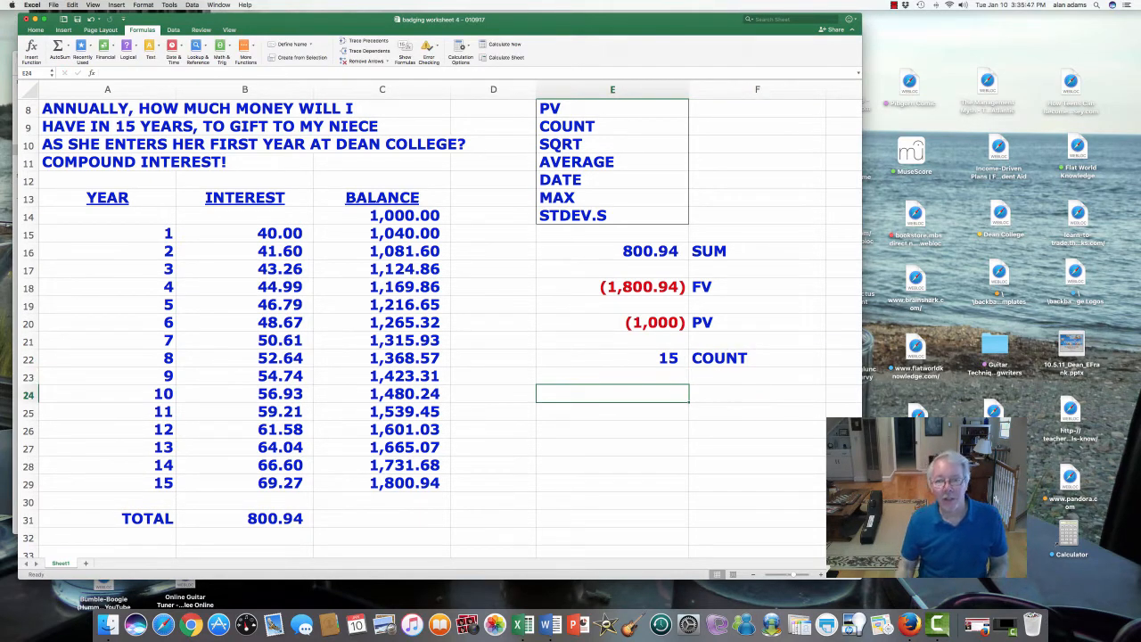
pyautogui.press('Right')
pyautogui.write('SQRT')
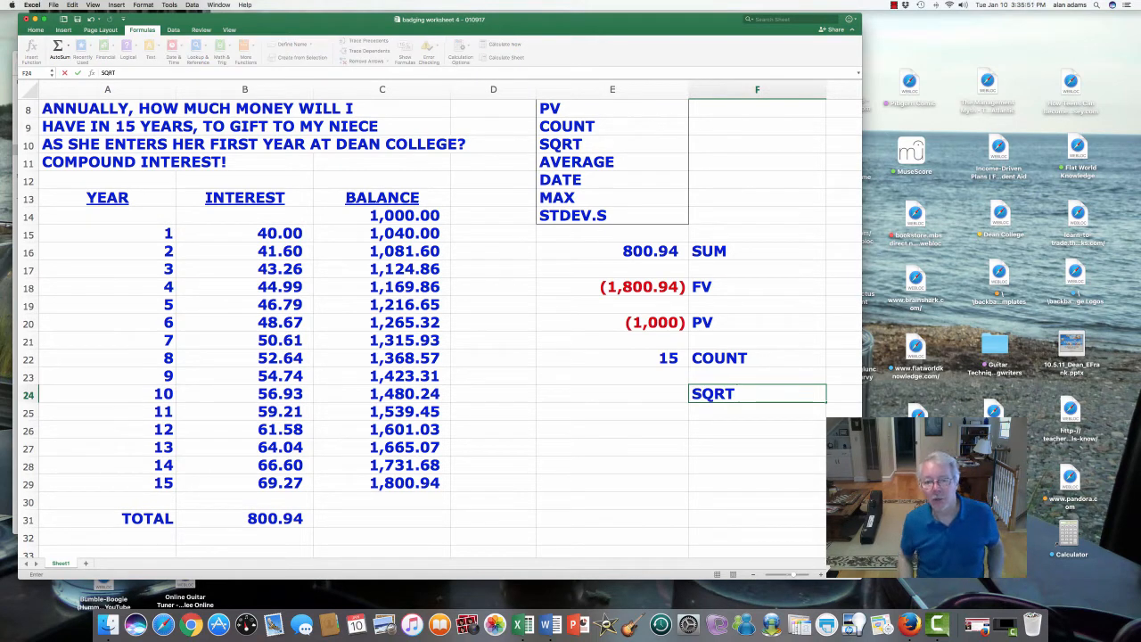
pyautogui.press('Return')
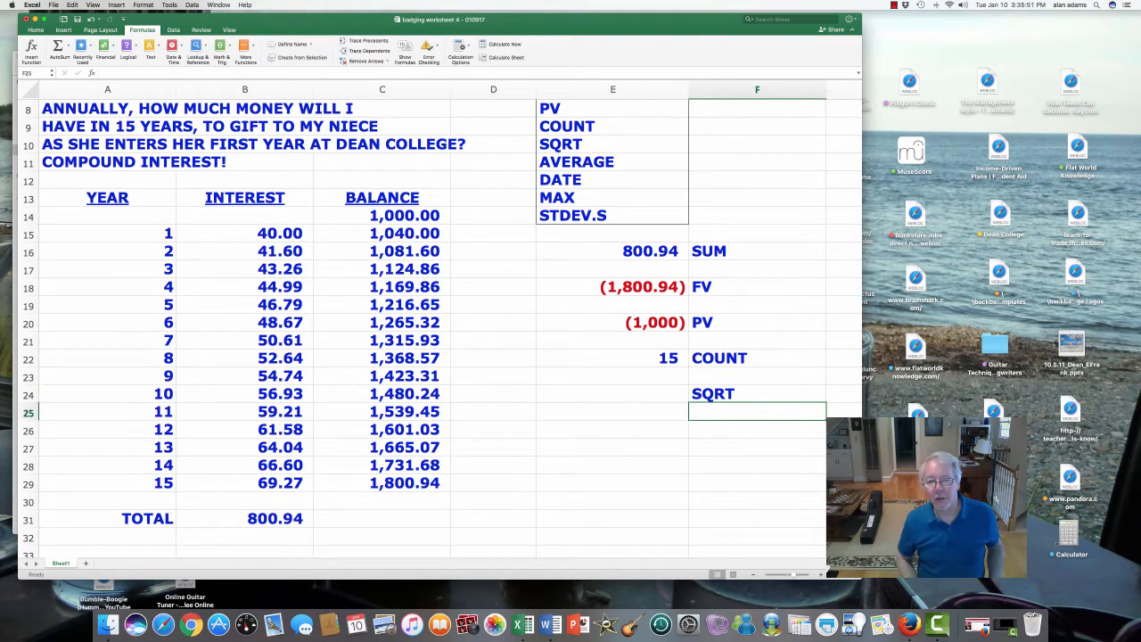
pyautogui.press('Left')
pyautogui.press('Up')
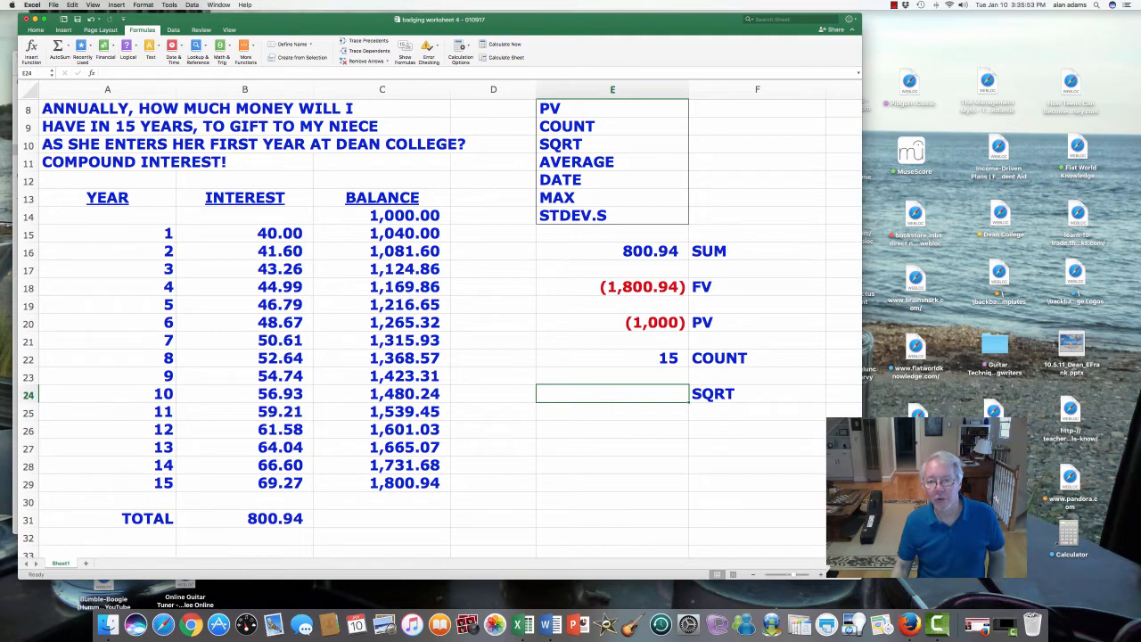
pyautogui.click(756, 252)
pyautogui.click(757, 358)
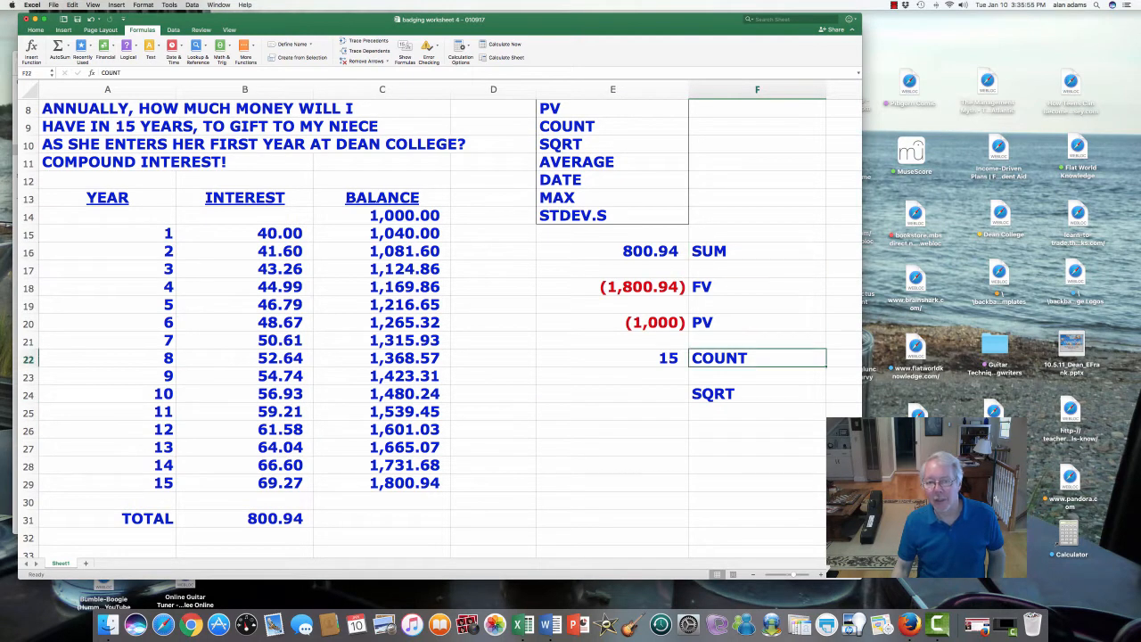
pyautogui.click(757, 393)
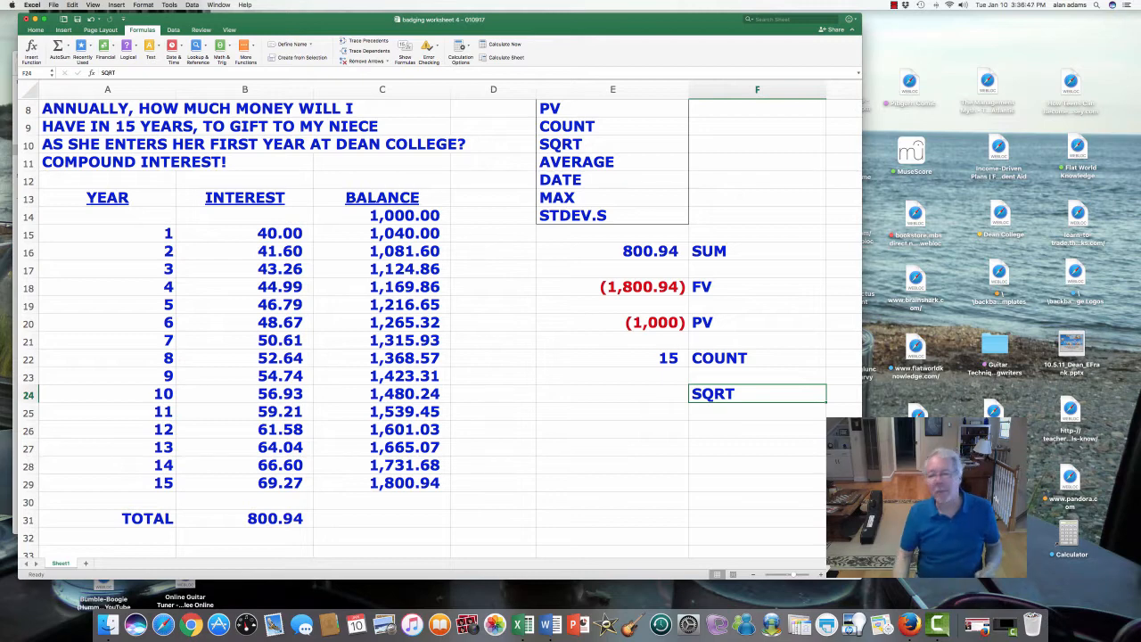
# - Calculate the square root of 81 in cell E24 with the SQRT function
pyautogui.click(612, 394)
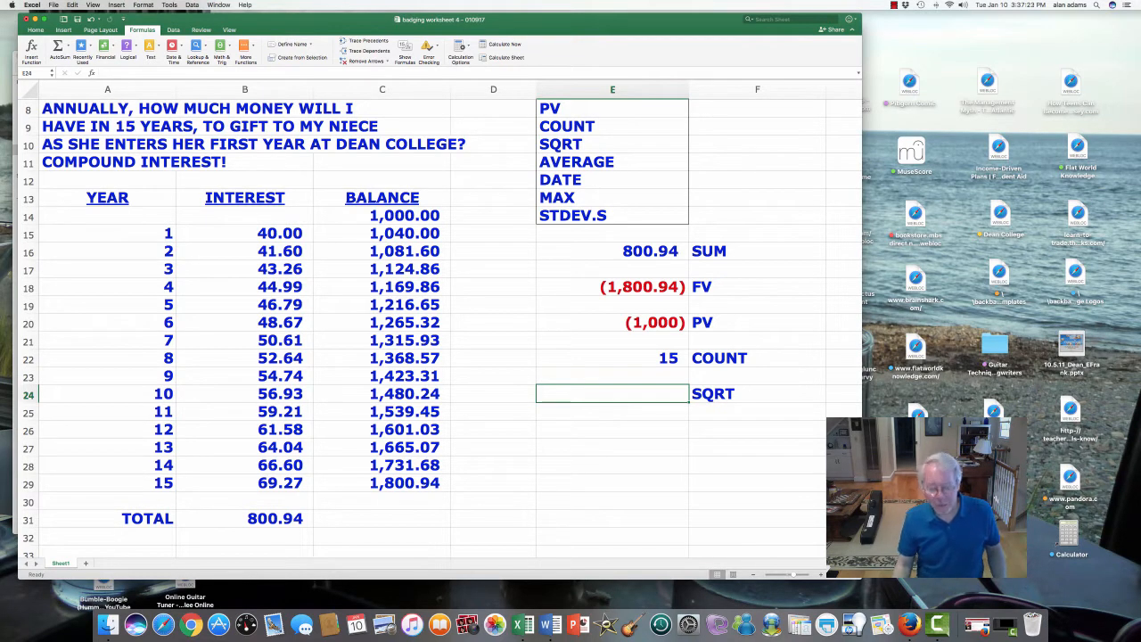
pyautogui.write('=')
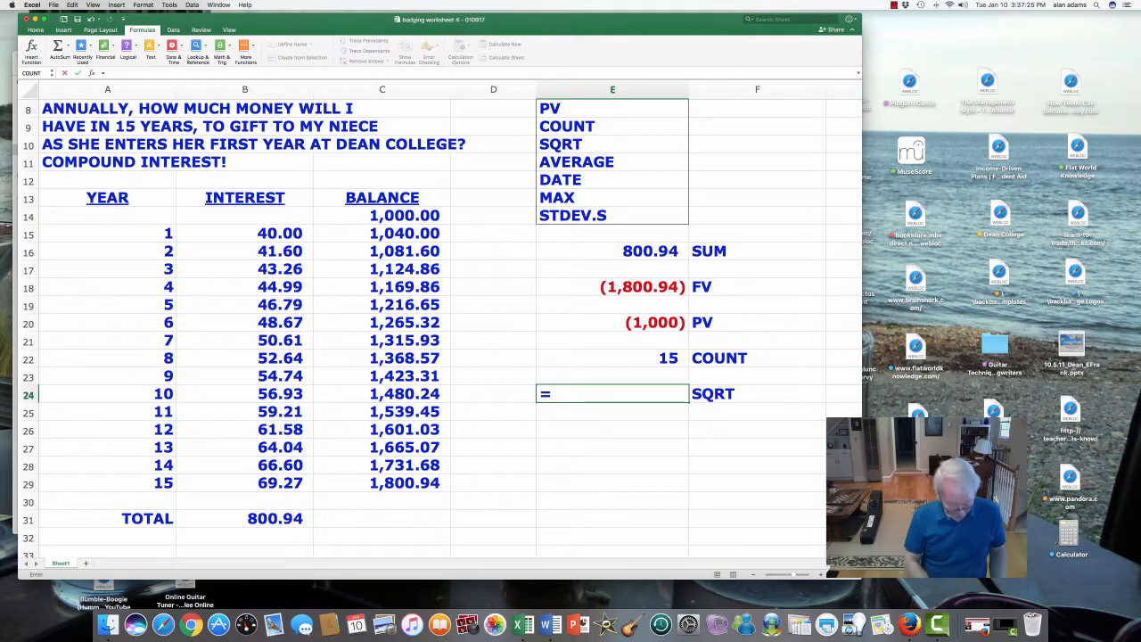
pyautogui.write('SQRT(')
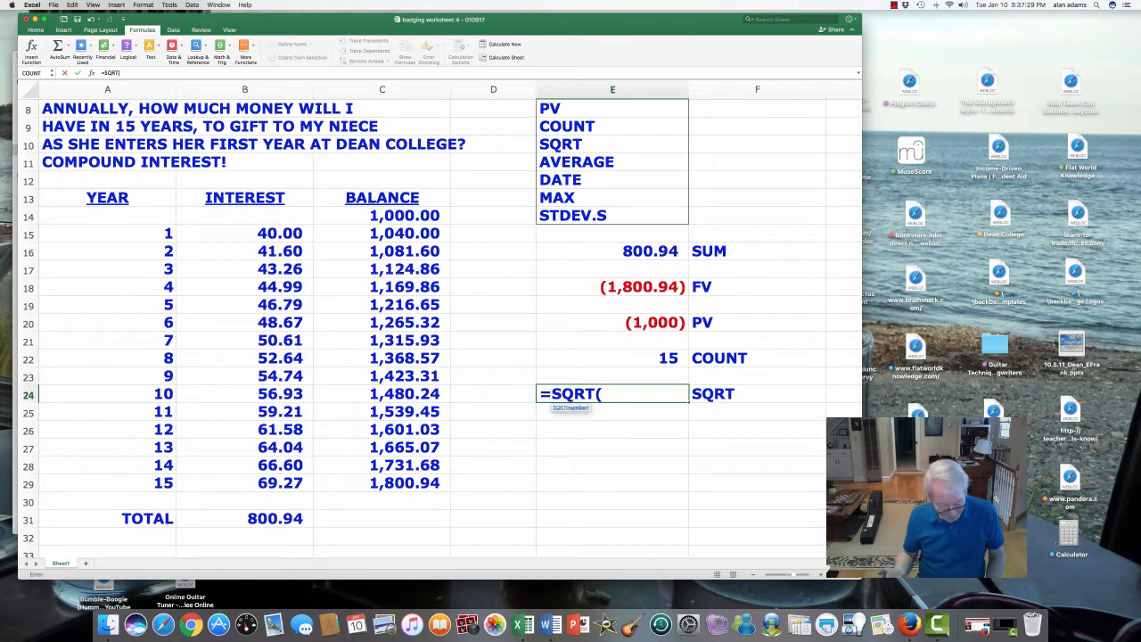
pyautogui.write('81')
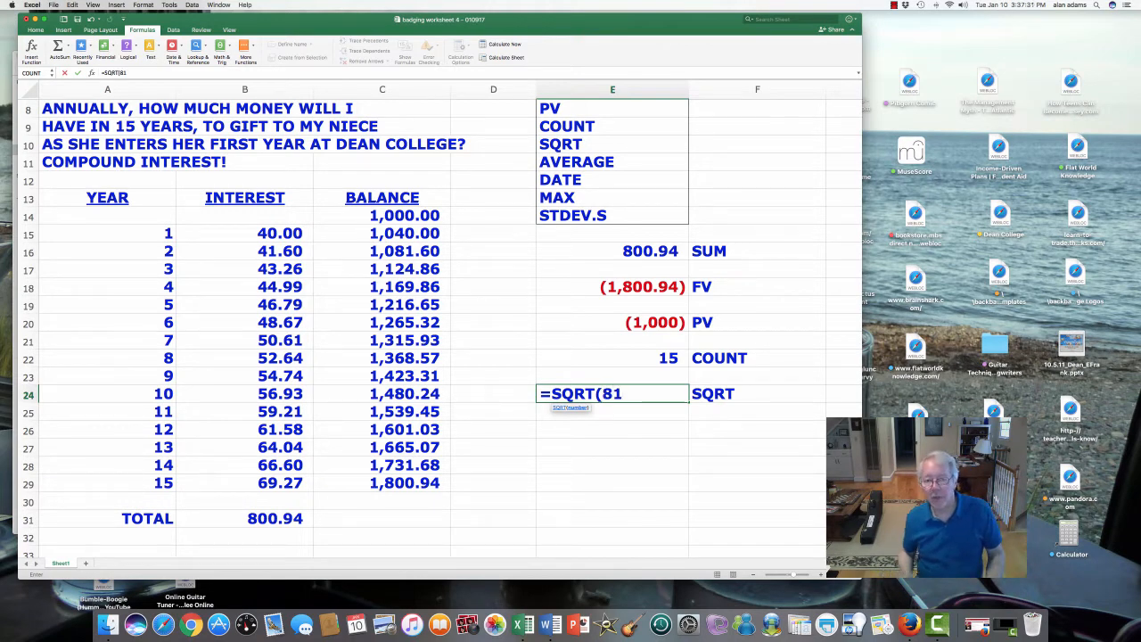
pyautogui.write(')')
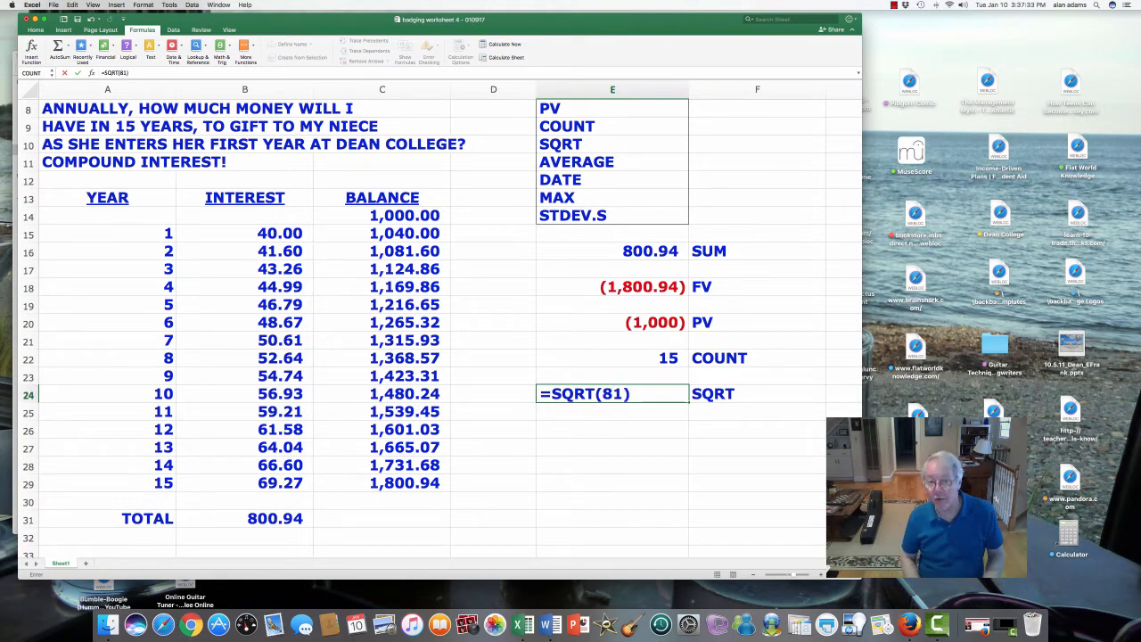
pyautogui.press('Return')
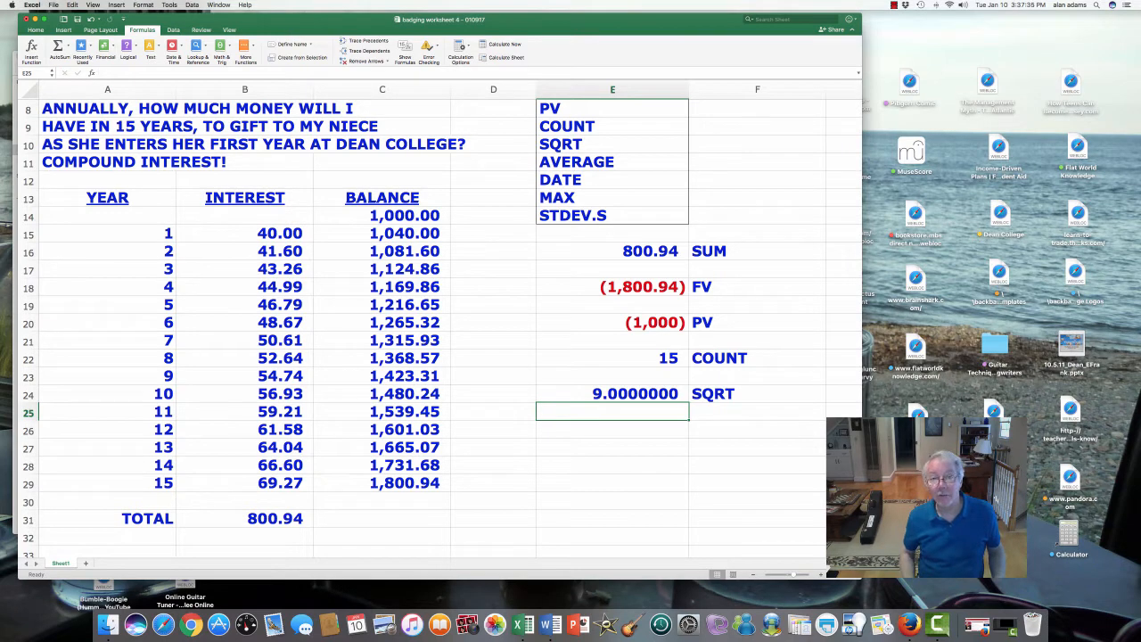
# - Replace the formula in cell E24 with =SQRT(42)
pyautogui.click(612, 393)
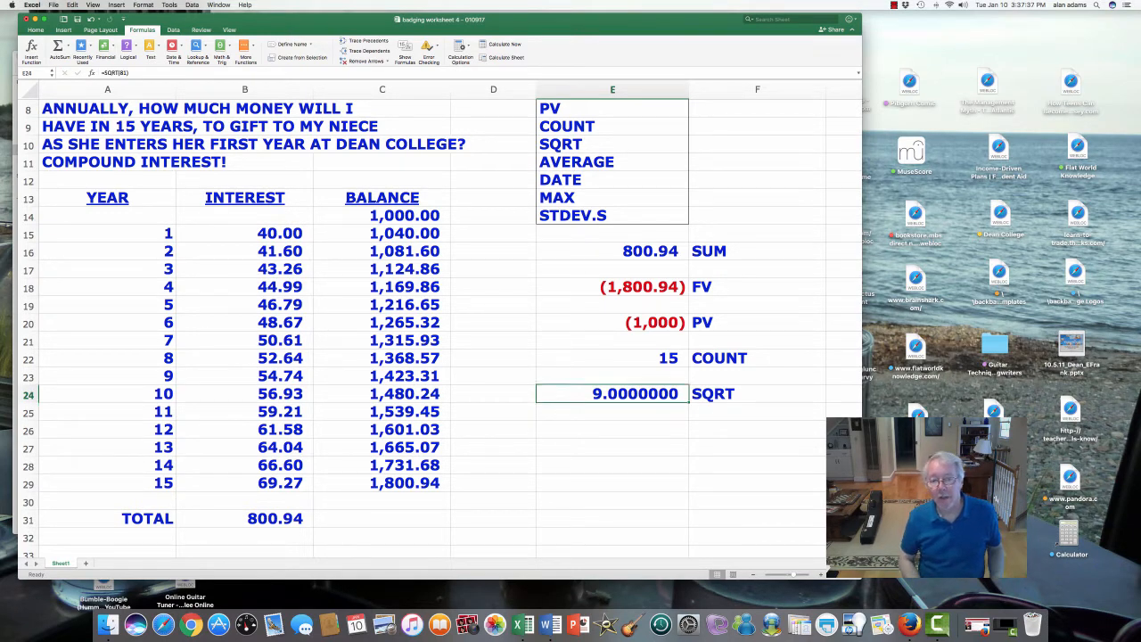
pyautogui.press('Delete')
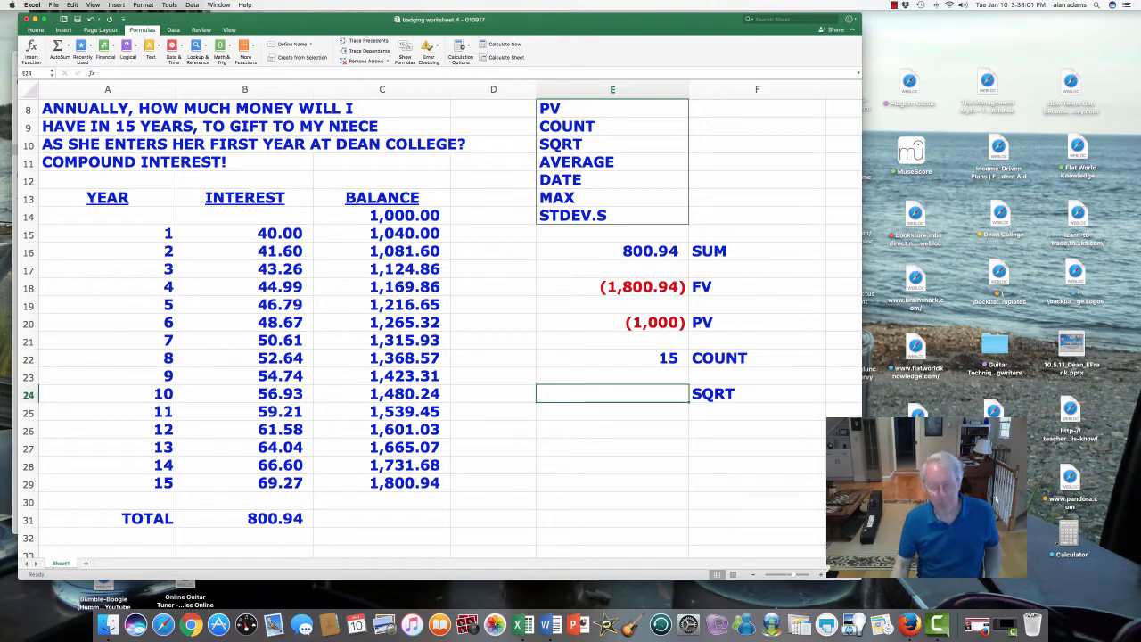
pyautogui.write('=')
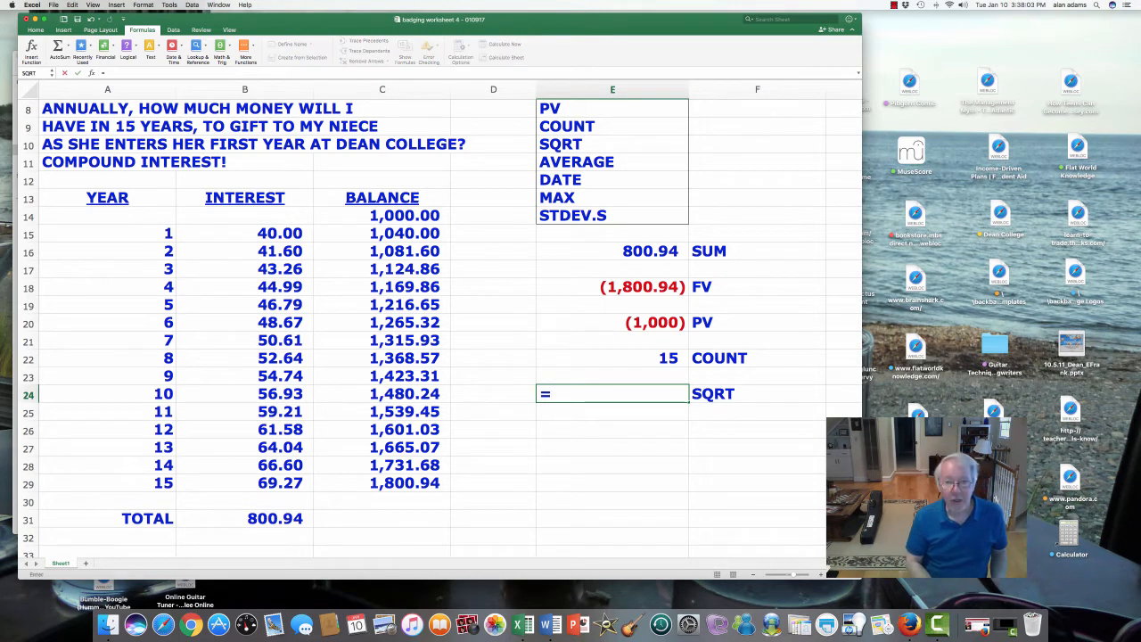
pyautogui.write('SQRT')
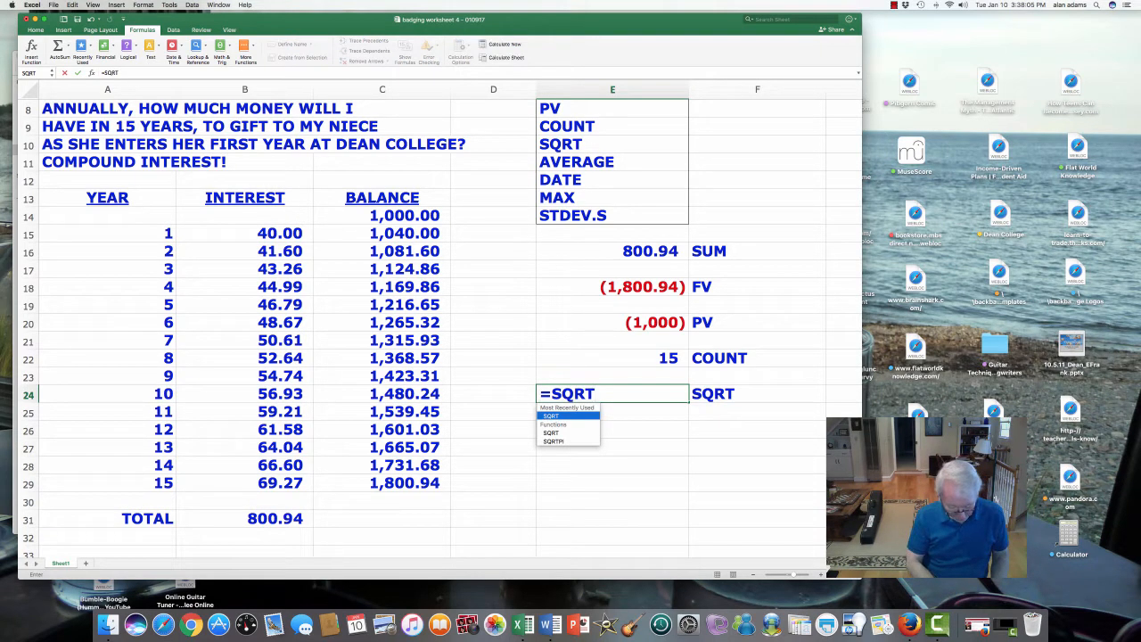
pyautogui.write('(')
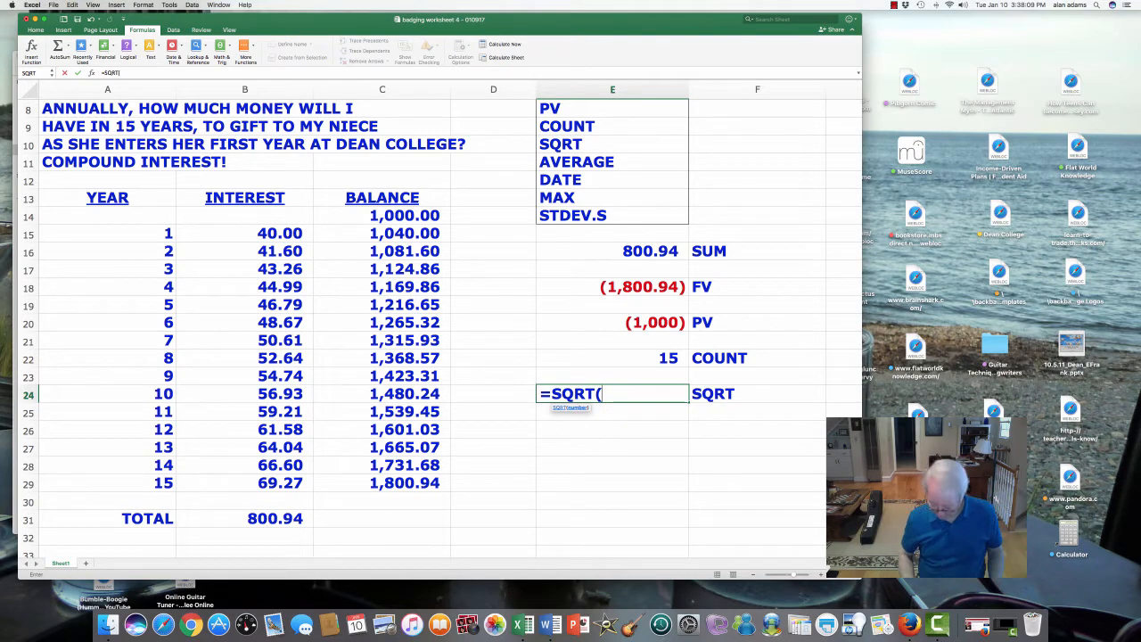
pyautogui.write('42)')
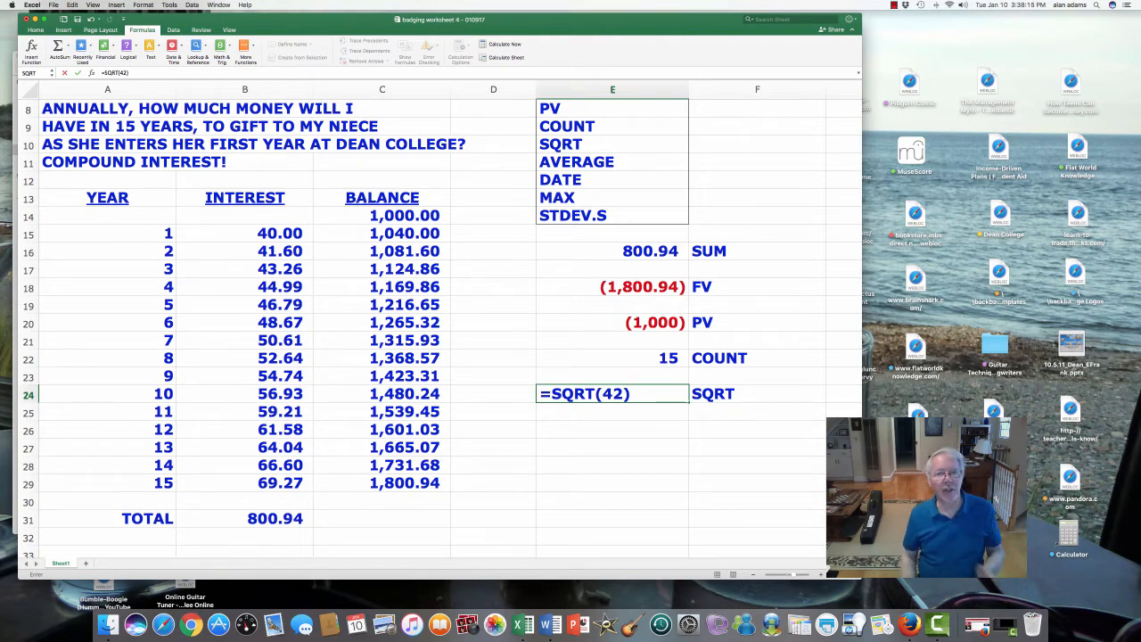
pyautogui.press('Return')
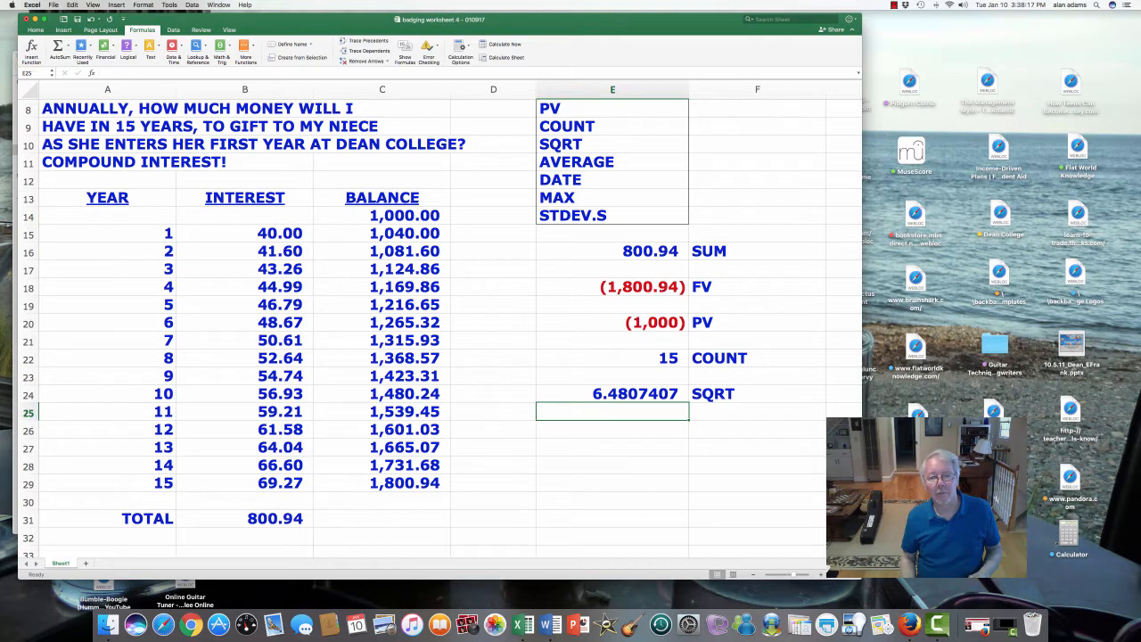
# - Check the square root by multiplying 6.4807407 by itself in cell E25, and clear that cell again
pyautogui.press('Up')
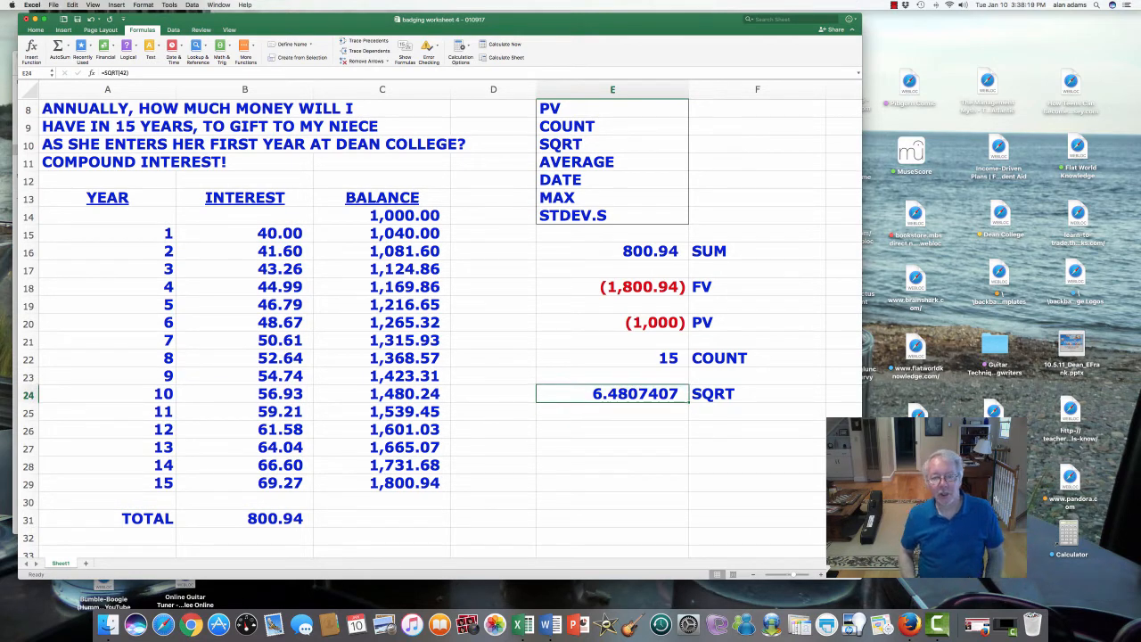
pyautogui.press('Down')
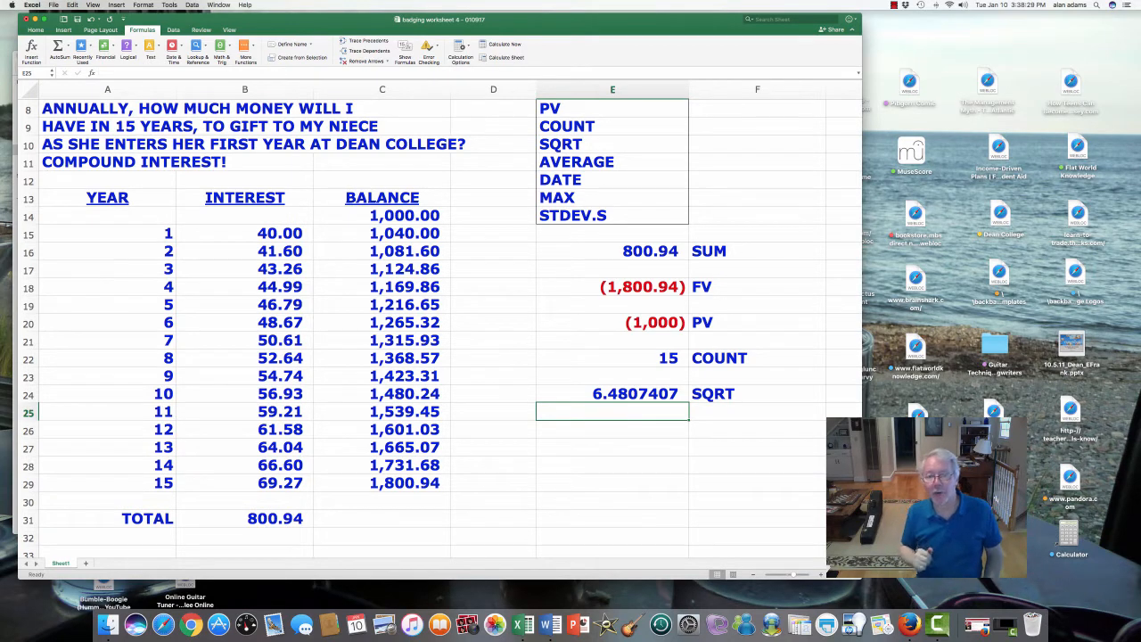
pyautogui.click(612, 394)
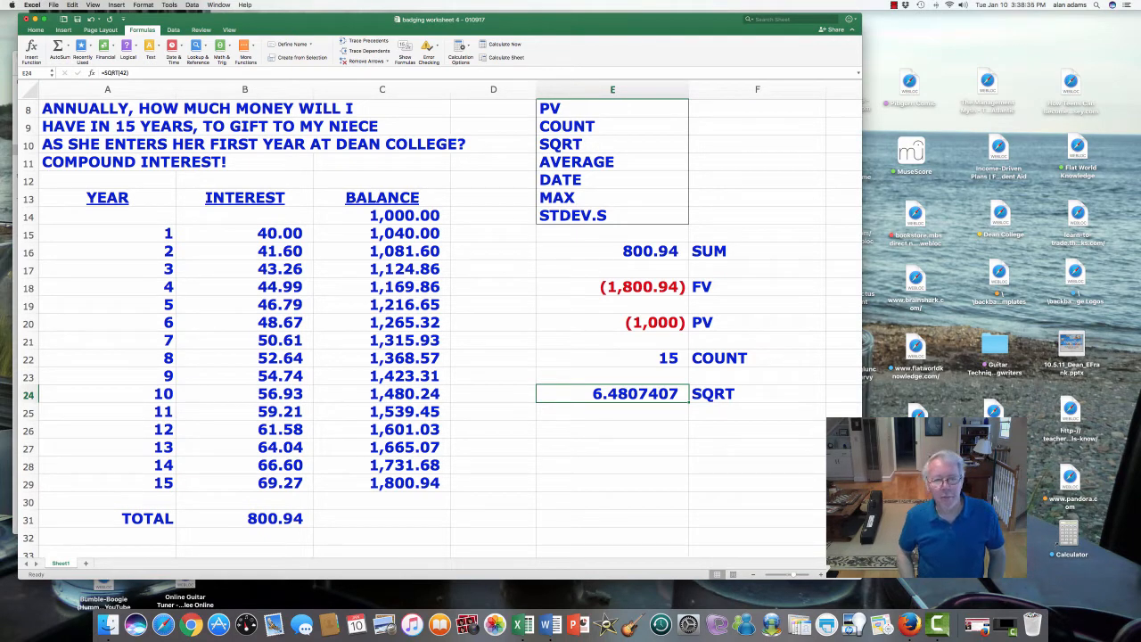
pyautogui.click(613, 412)
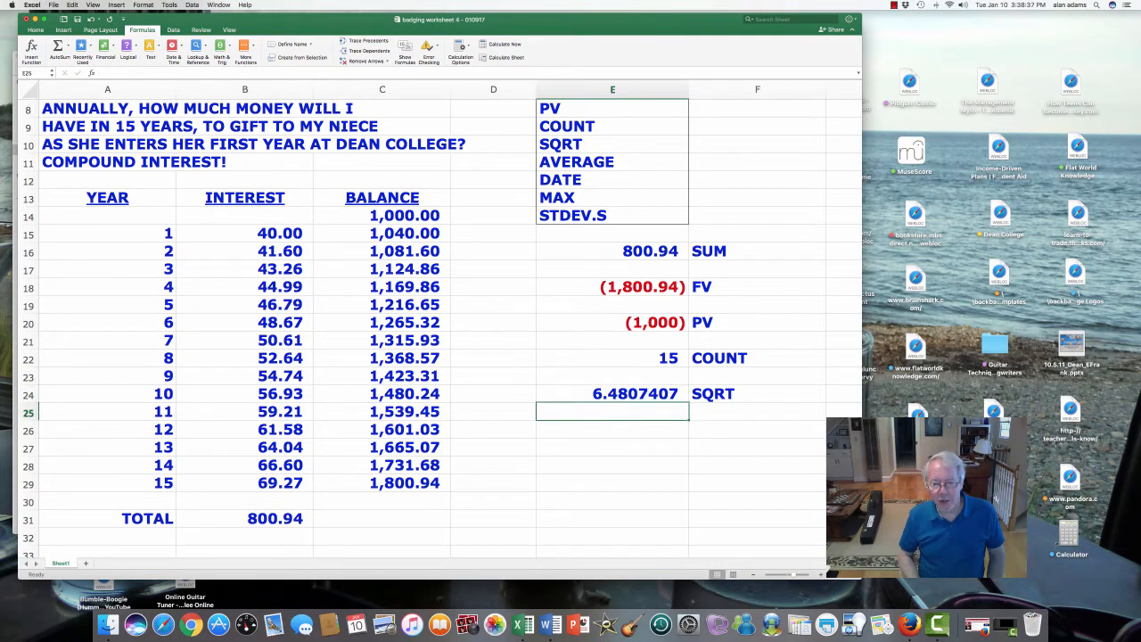
pyautogui.write('+6.48')
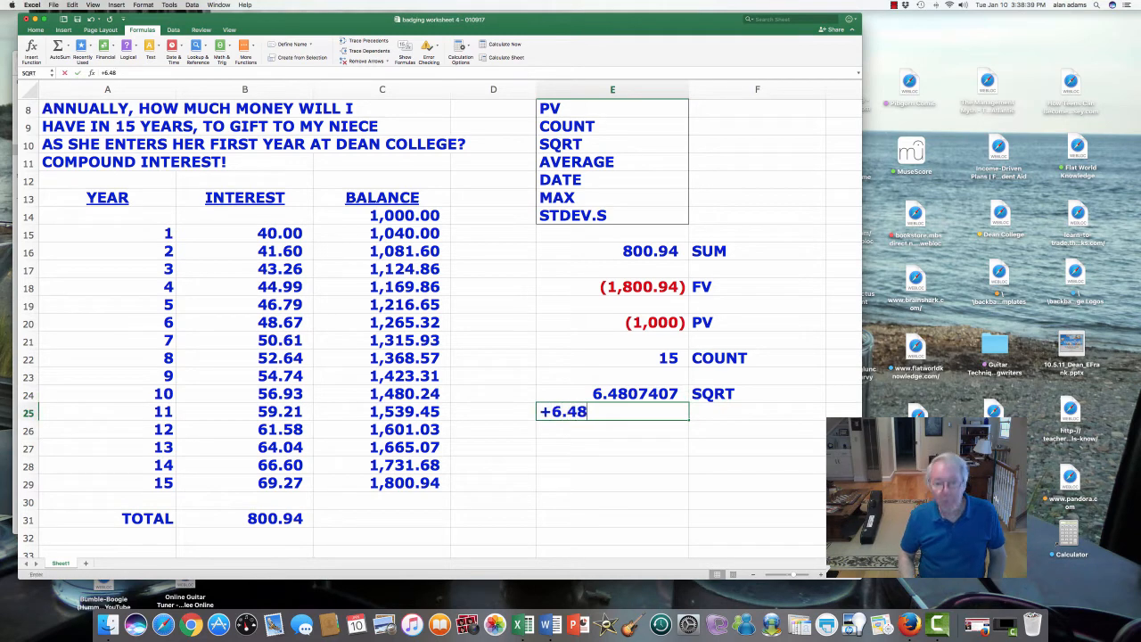
pyautogui.write('07407')
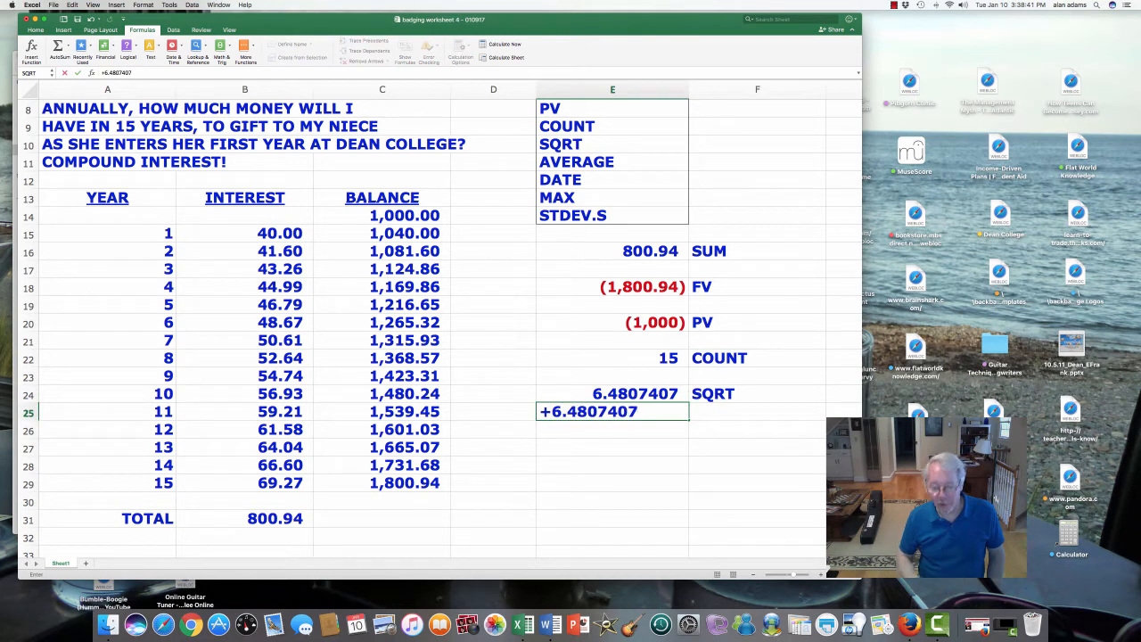
pyautogui.write('*')
pyautogui.write('6.48074')
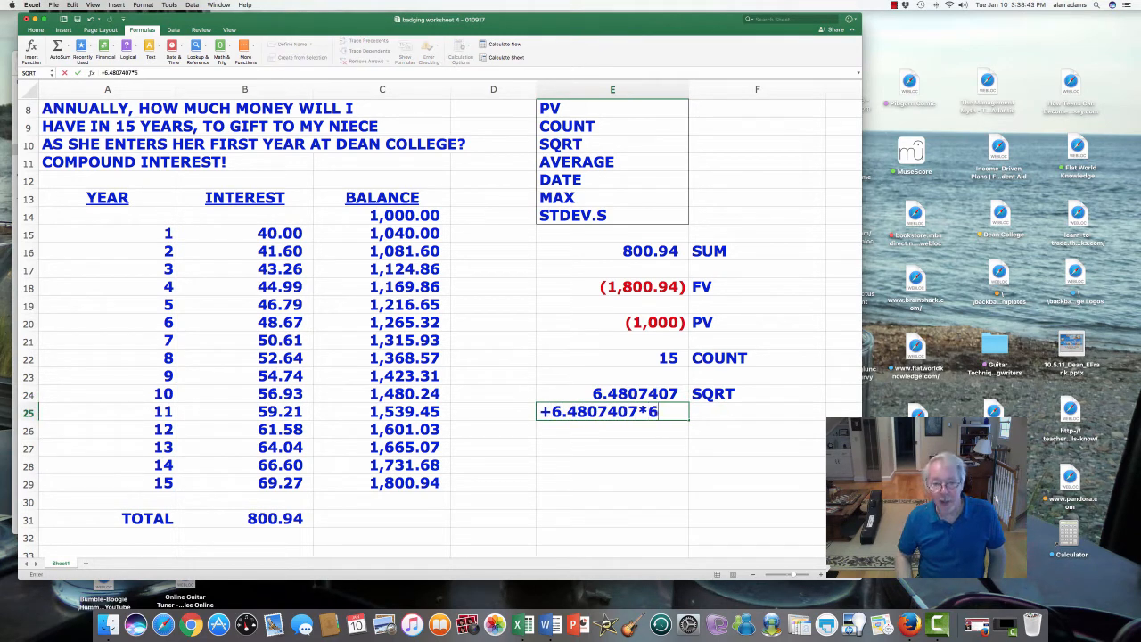
pyautogui.write('07')
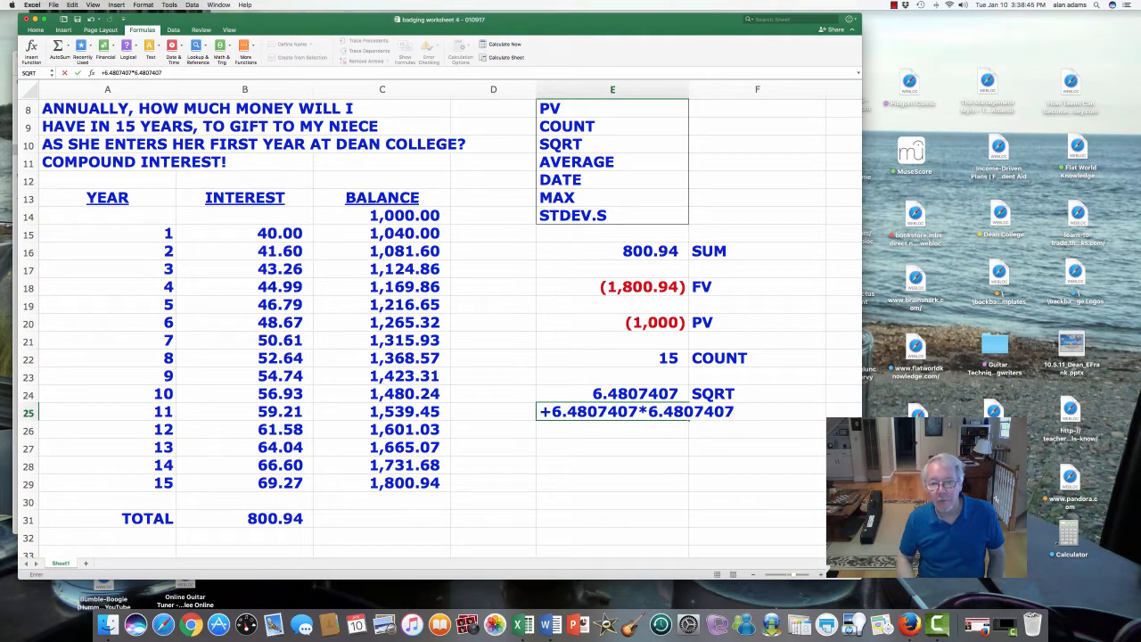
pyautogui.press('Return')
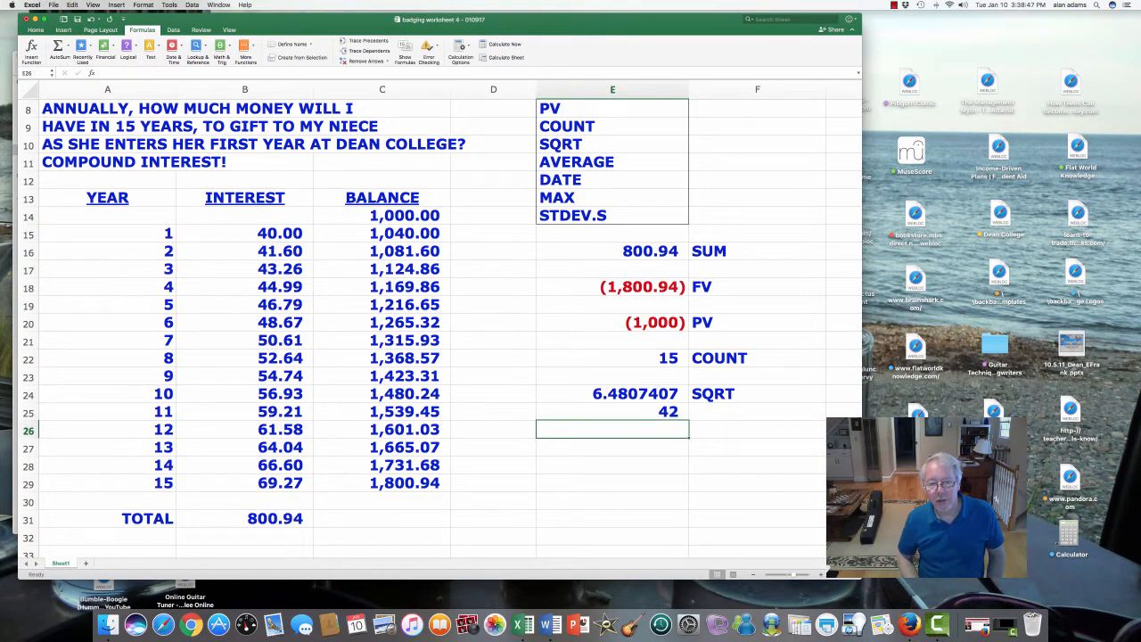
pyautogui.press('Up')
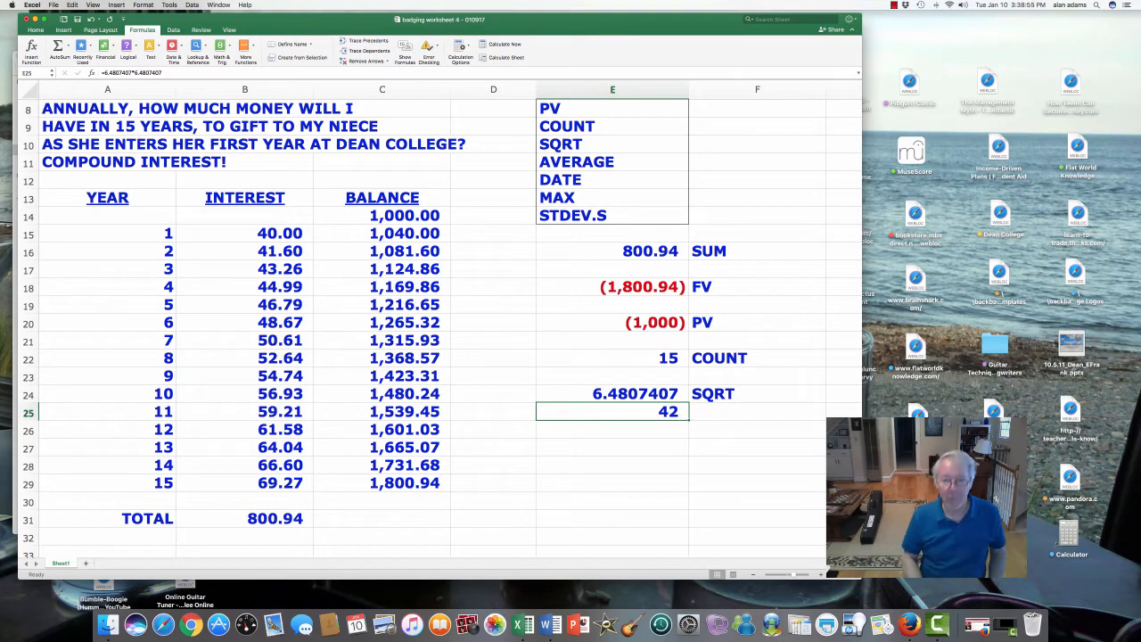
pyautogui.press('Delete')
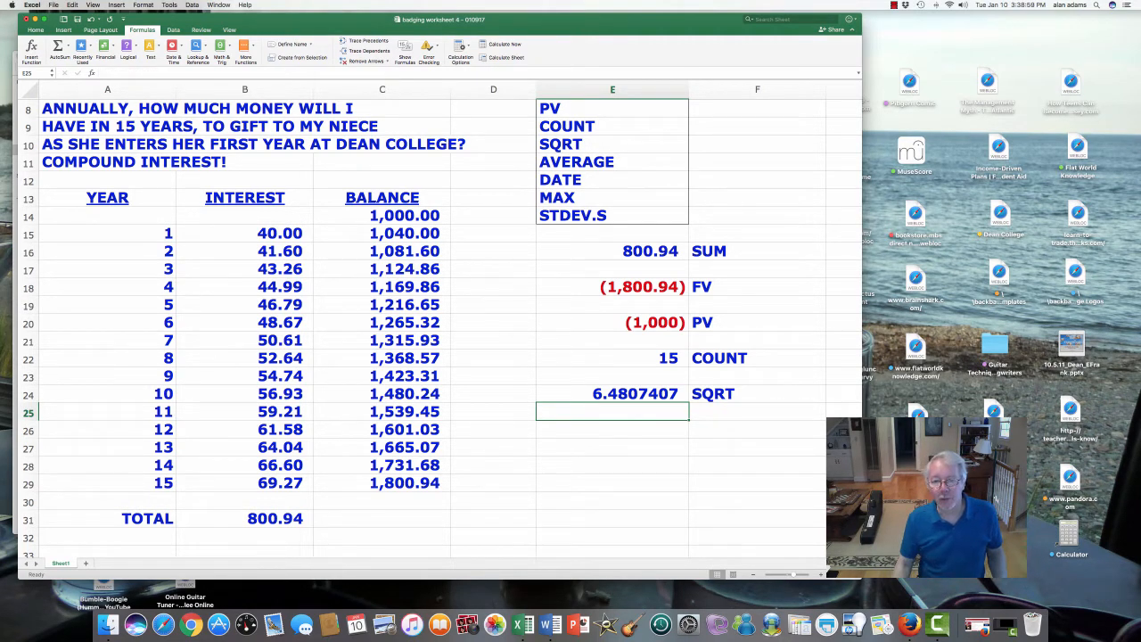
# - Enter the label AVERAGE in cell F26, two rows below the SQRT label
pyautogui.press('Down')
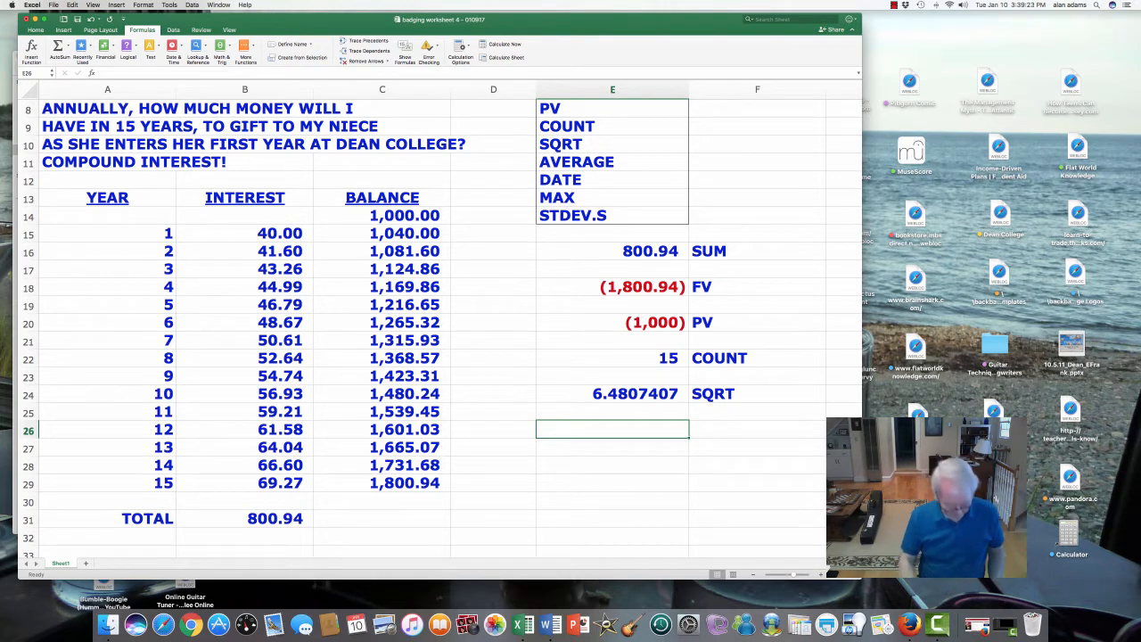
pyautogui.press('Right')
pyautogui.write('A')
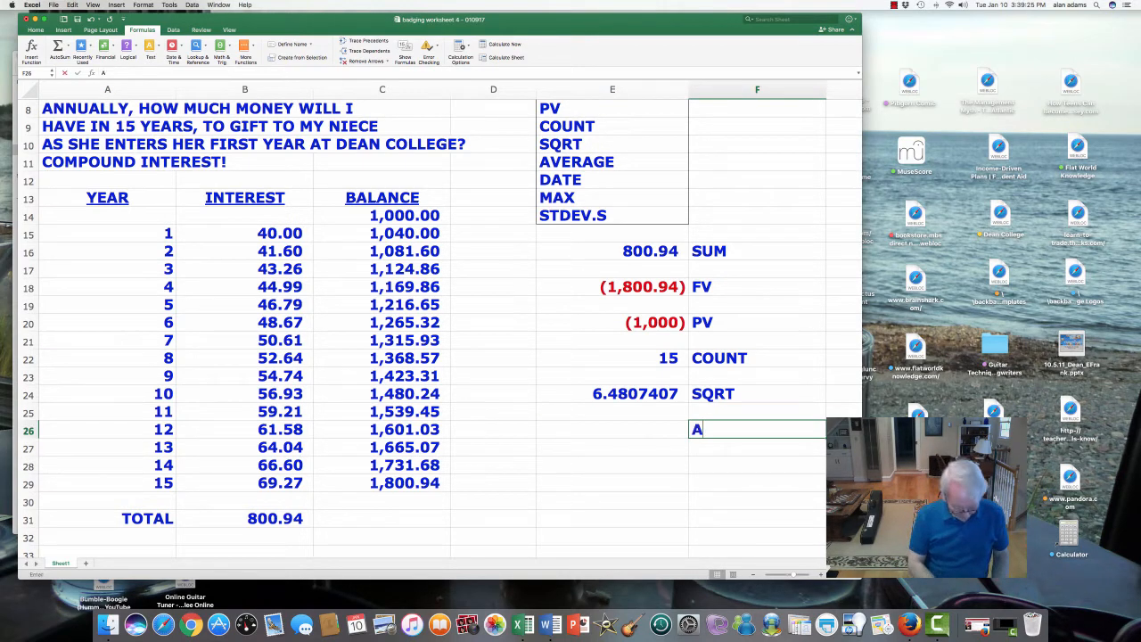
pyautogui.write('VERGAE')
pyautogui.press('BackSpace')
pyautogui.press('BackSpace')
pyautogui.press('BackSpace')
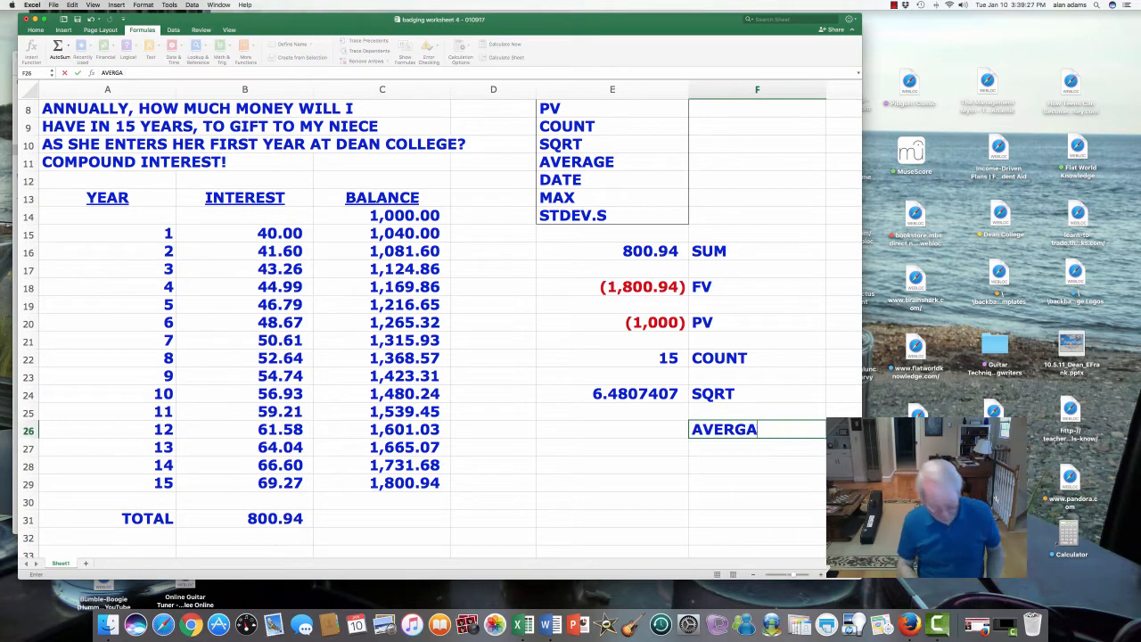
pyautogui.write('AGE')
pyautogui.press('Return')
pyautogui.press('Up')
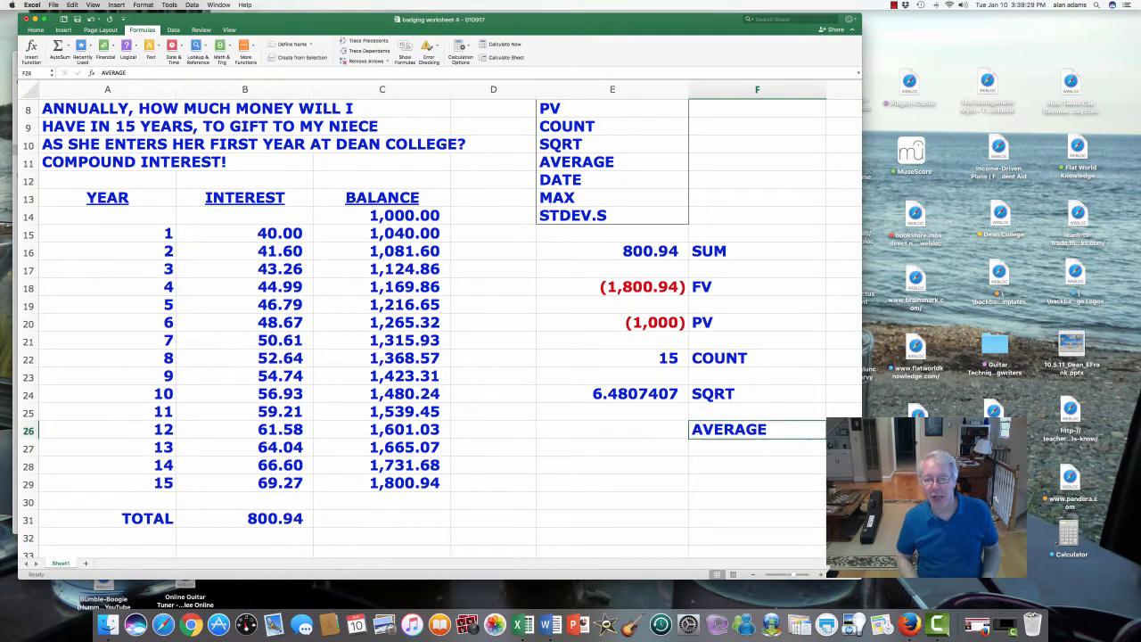
# - Calculate the average of the first five years' interest, B15:B19, in cell E26 with the AVERAGE function
pyautogui.press('Left')
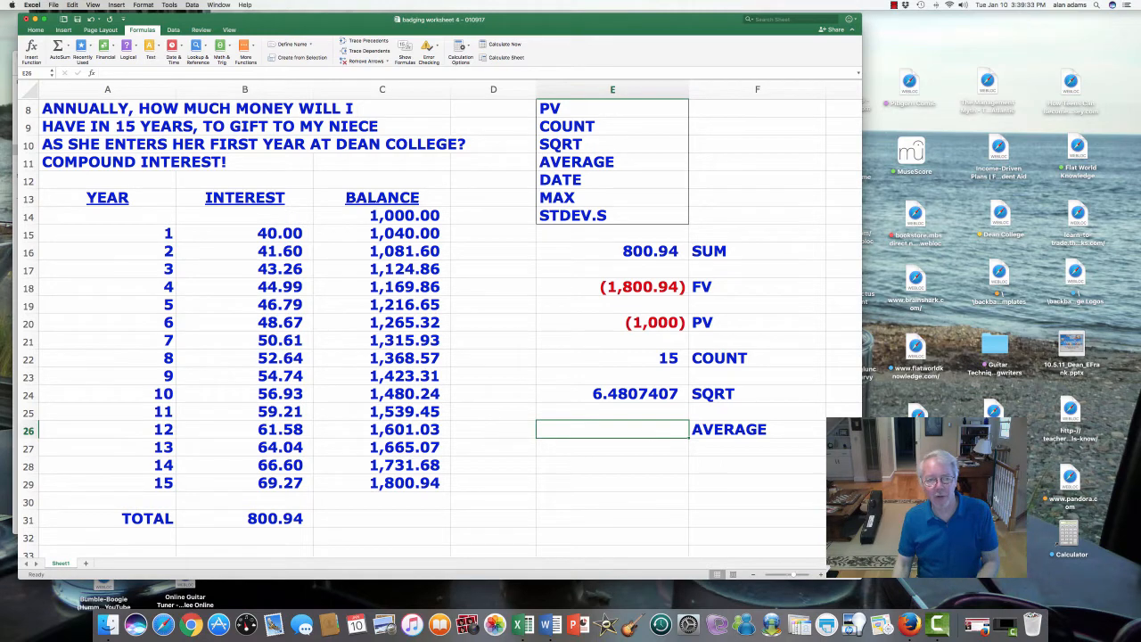
pyautogui.moveTo(245, 234); pyautogui.dragTo(245, 304)
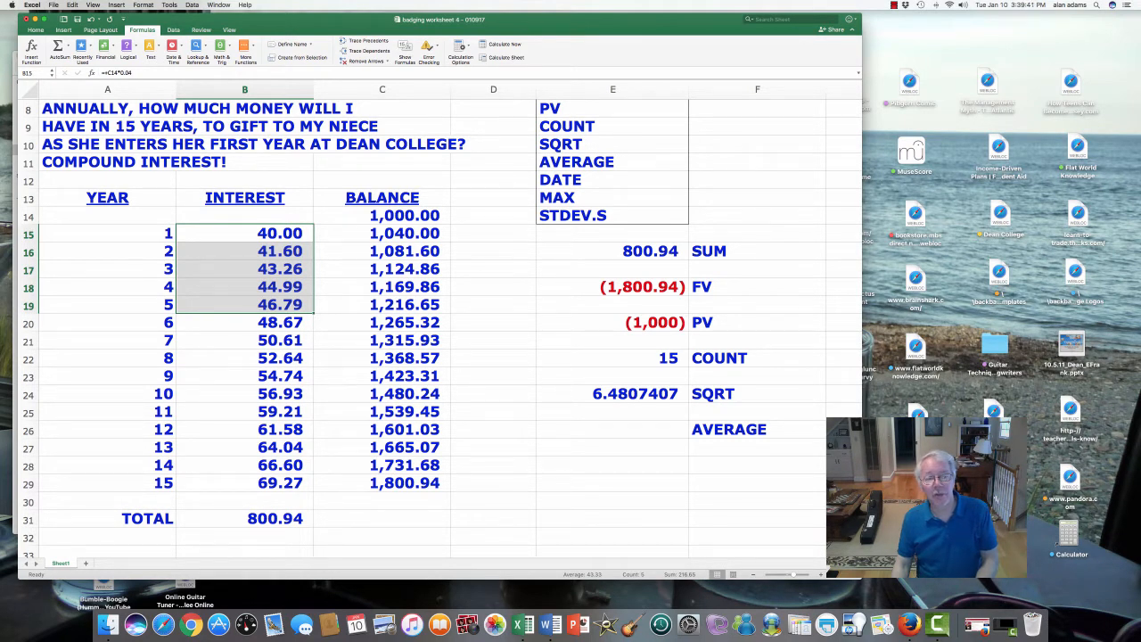
pyautogui.click(613, 430)
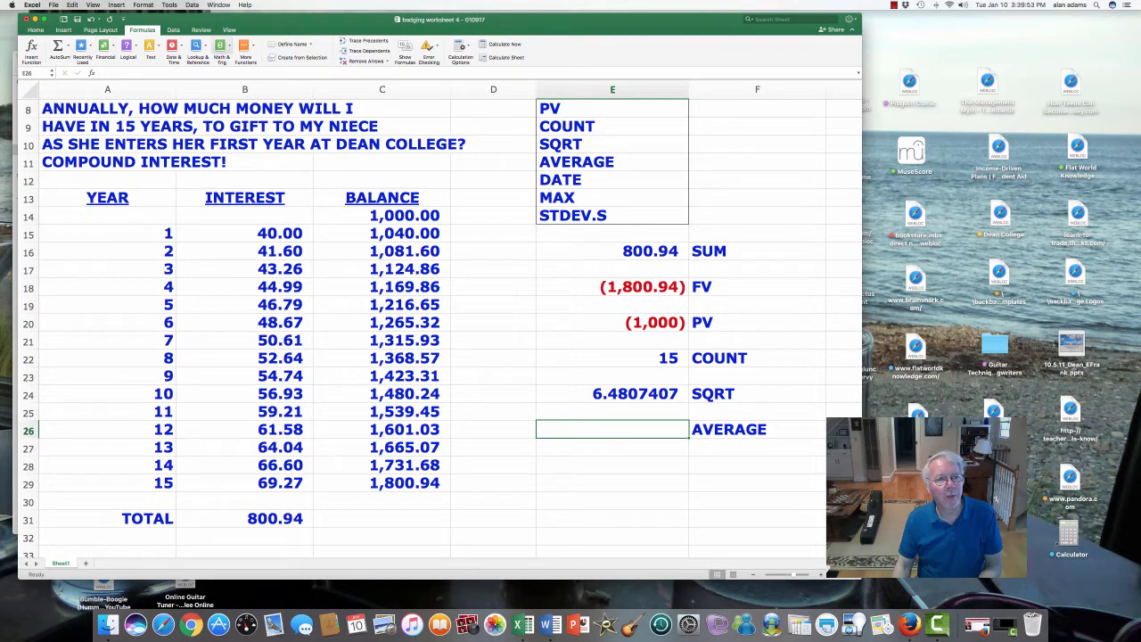
pyautogui.click(221, 49)
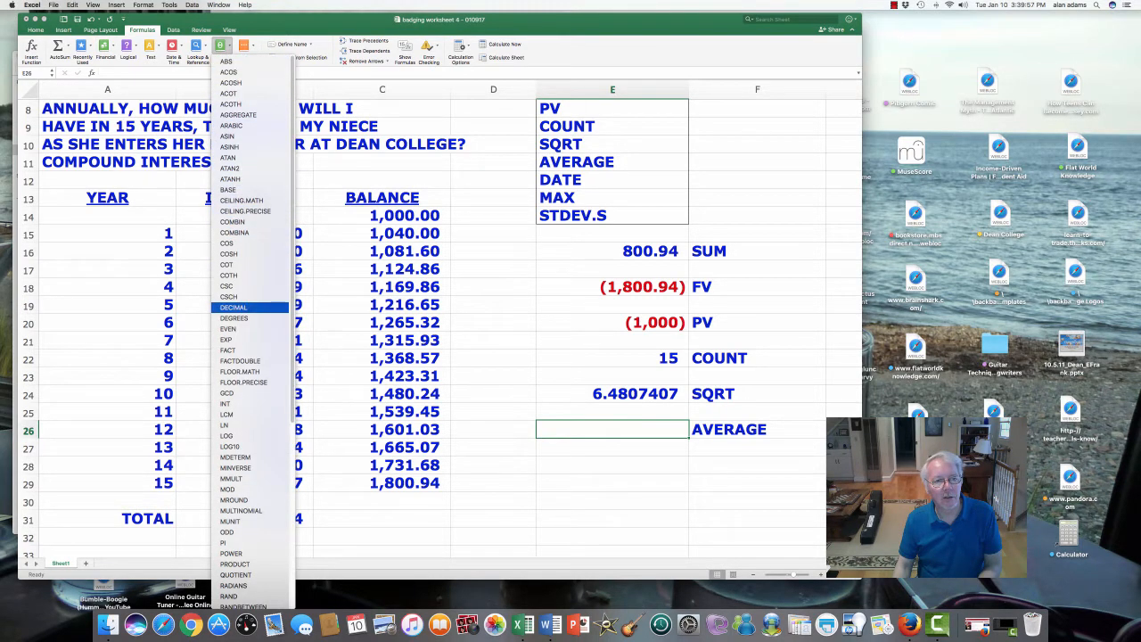
pyautogui.click(244, 46)
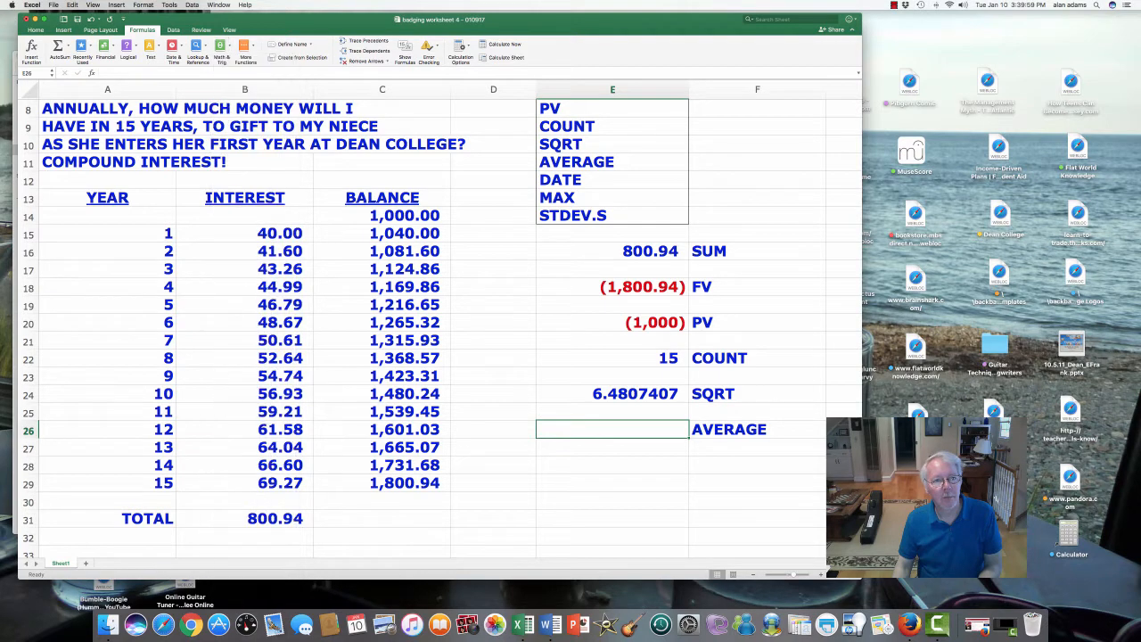
pyautogui.click(244, 46)
pyautogui.click(246, 48)
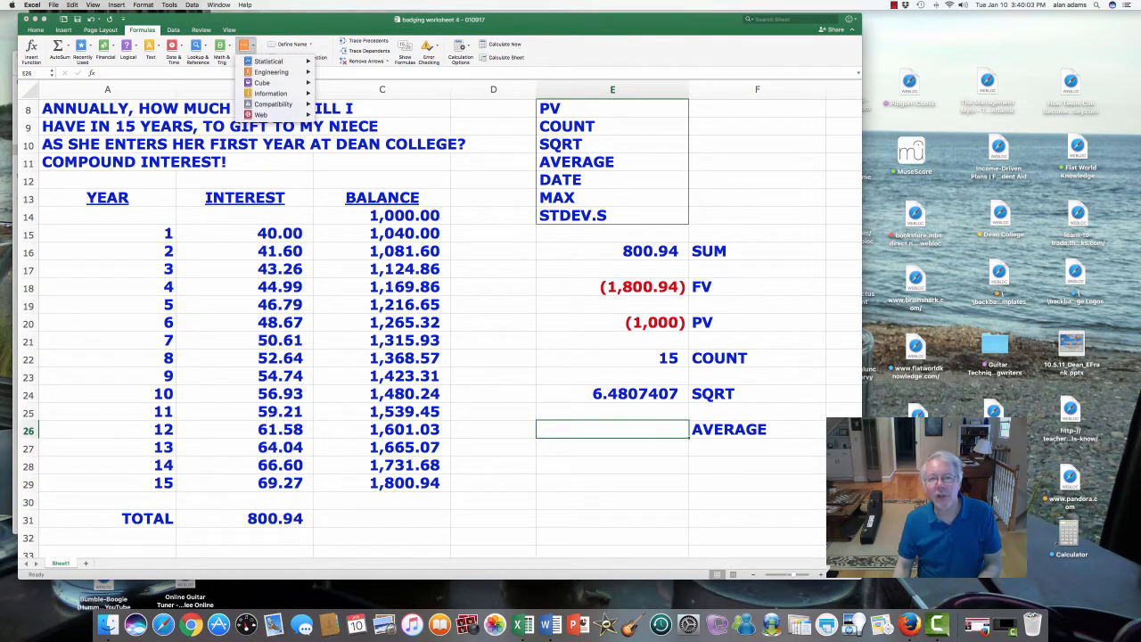
pyautogui.moveTo(267, 60)
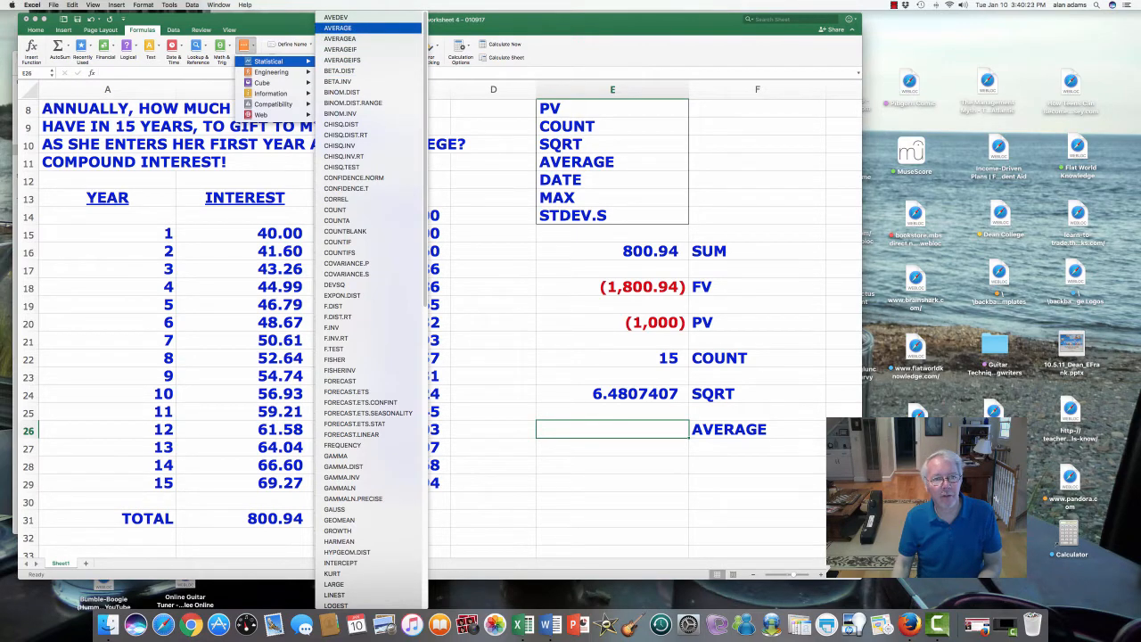
pyautogui.click(352, 27)
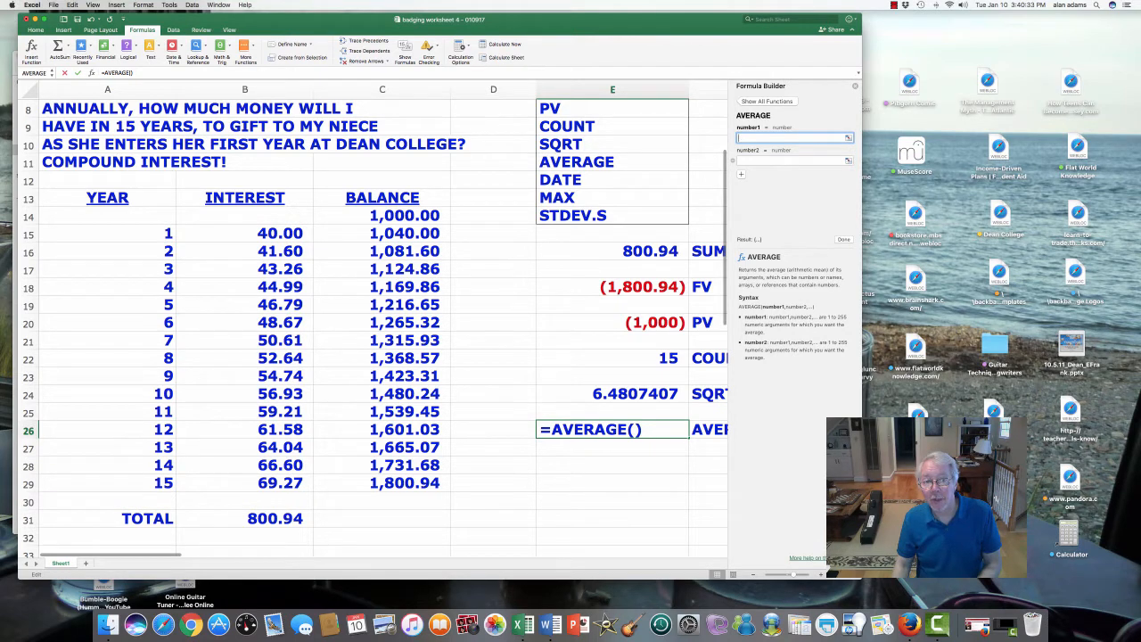
pyautogui.moveTo(267, 233); pyautogui.dragTo(312, 310)
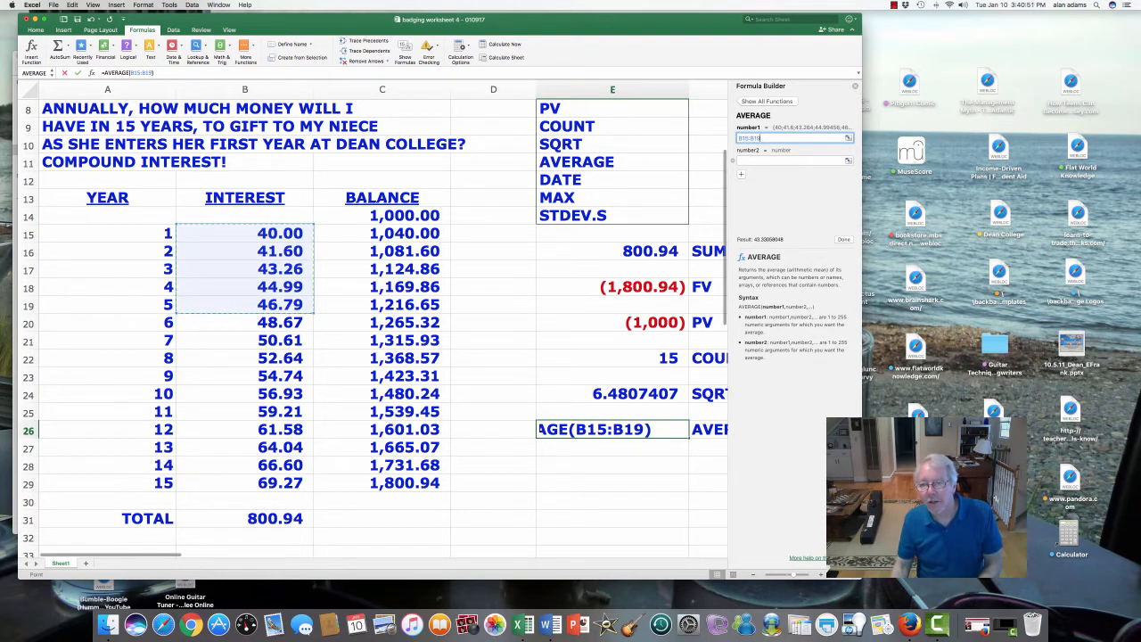
pyautogui.press('Return')
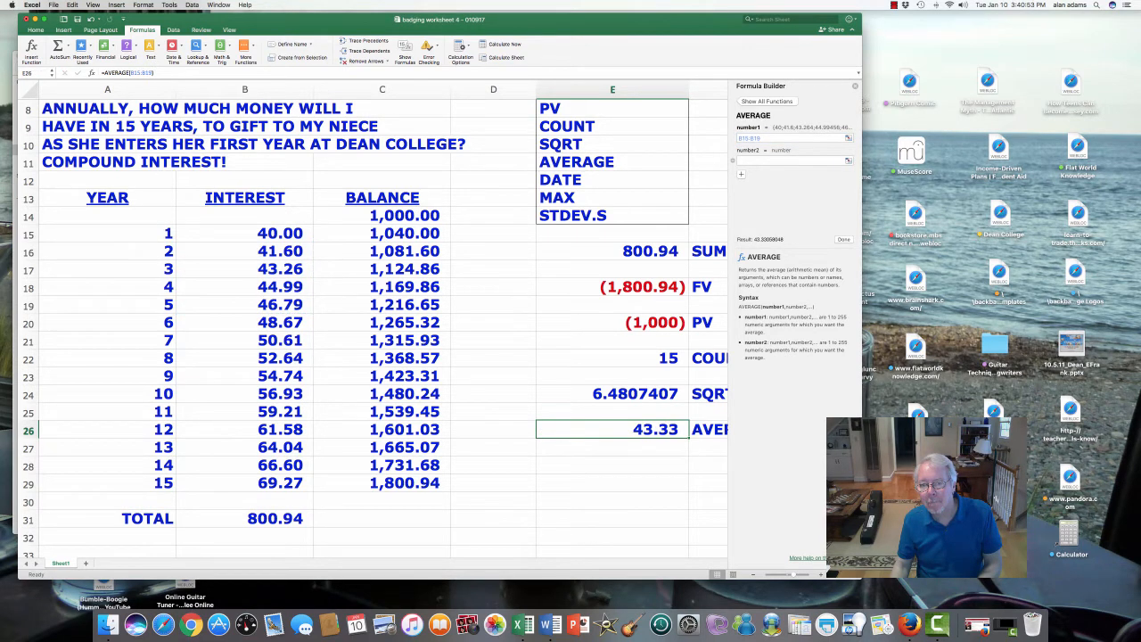
pyautogui.click(612, 465)
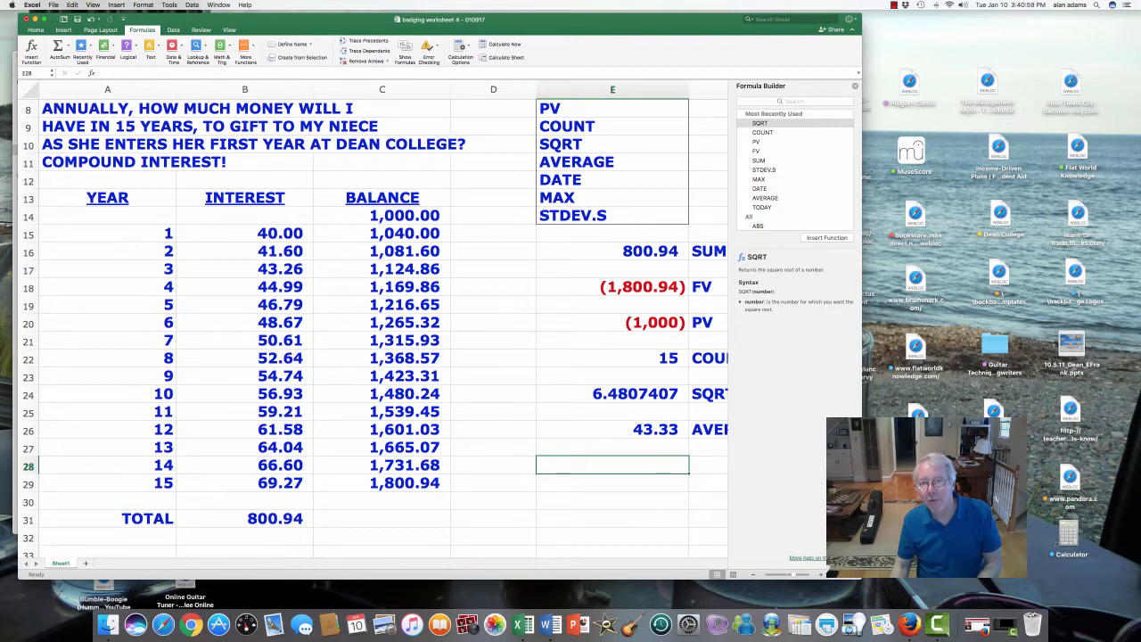
pyautogui.click(854, 85)
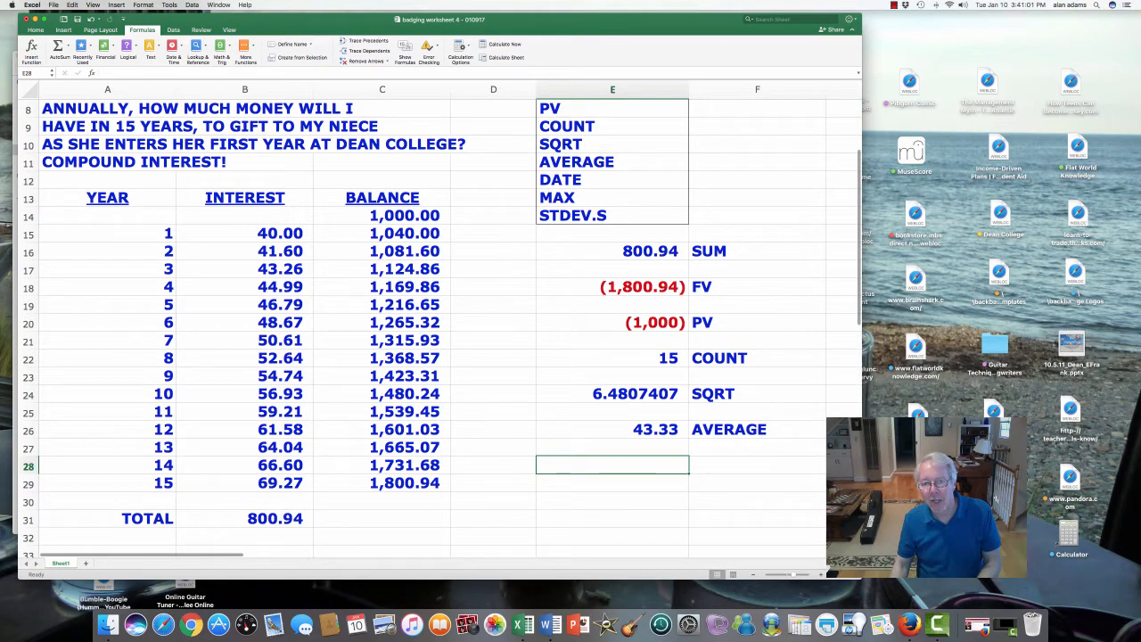
# - Review the AVERAGE formula in cell E26 against the interest amounts in B15:B19 and the middle amount in B17
pyautogui.click(612, 430)
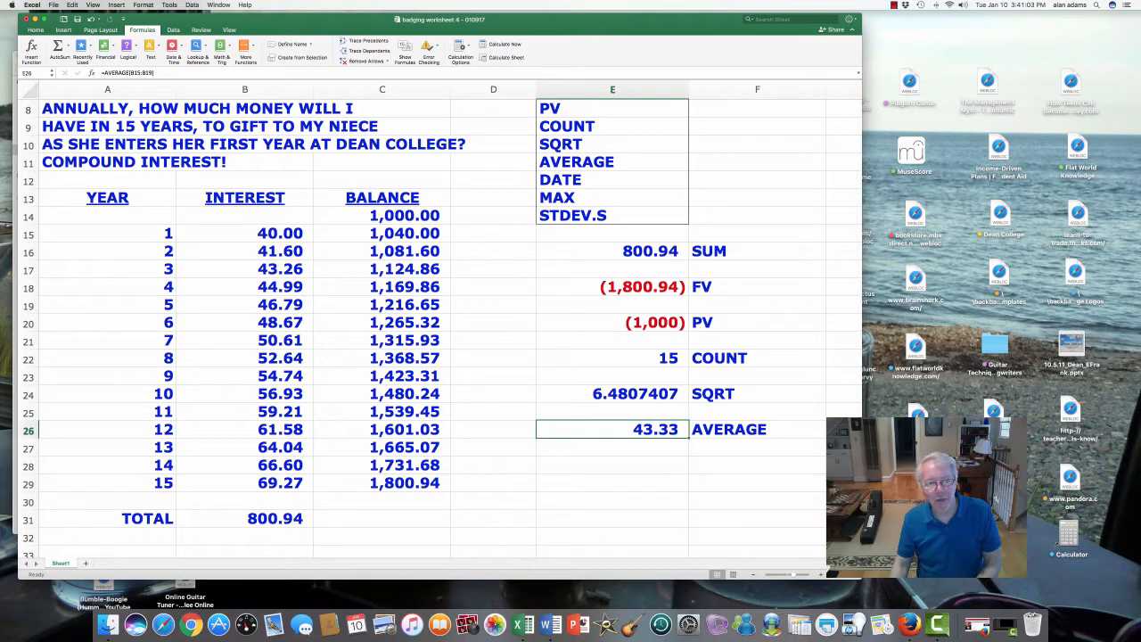
pyautogui.moveTo(267, 234); pyautogui.dragTo(268, 307)
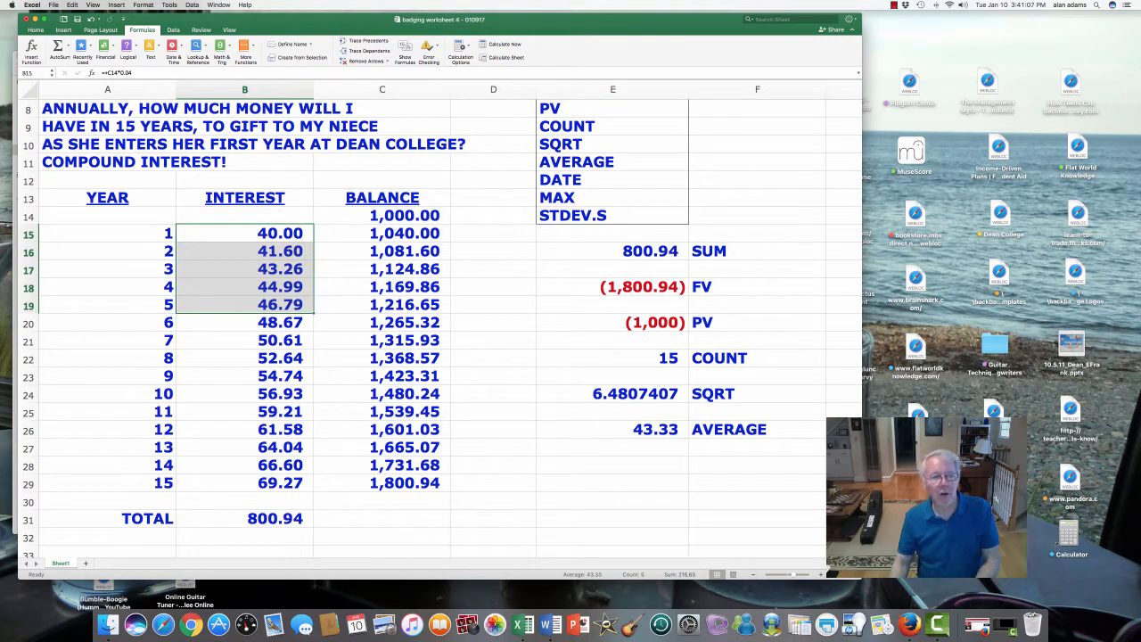
pyautogui.click(245, 269)
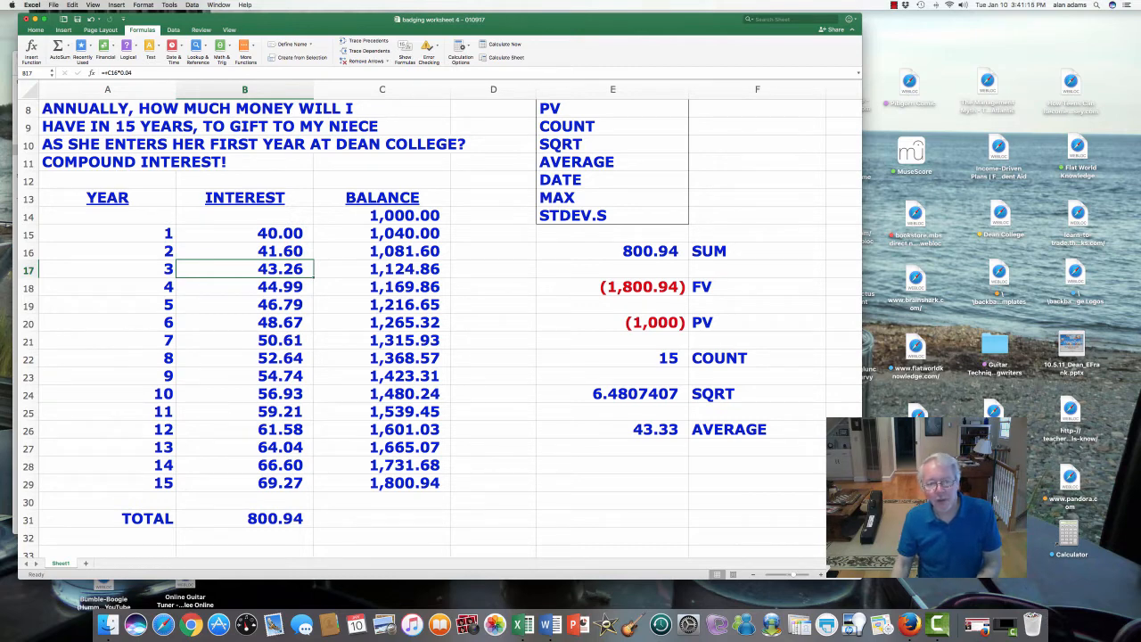
pyautogui.click(612, 429)
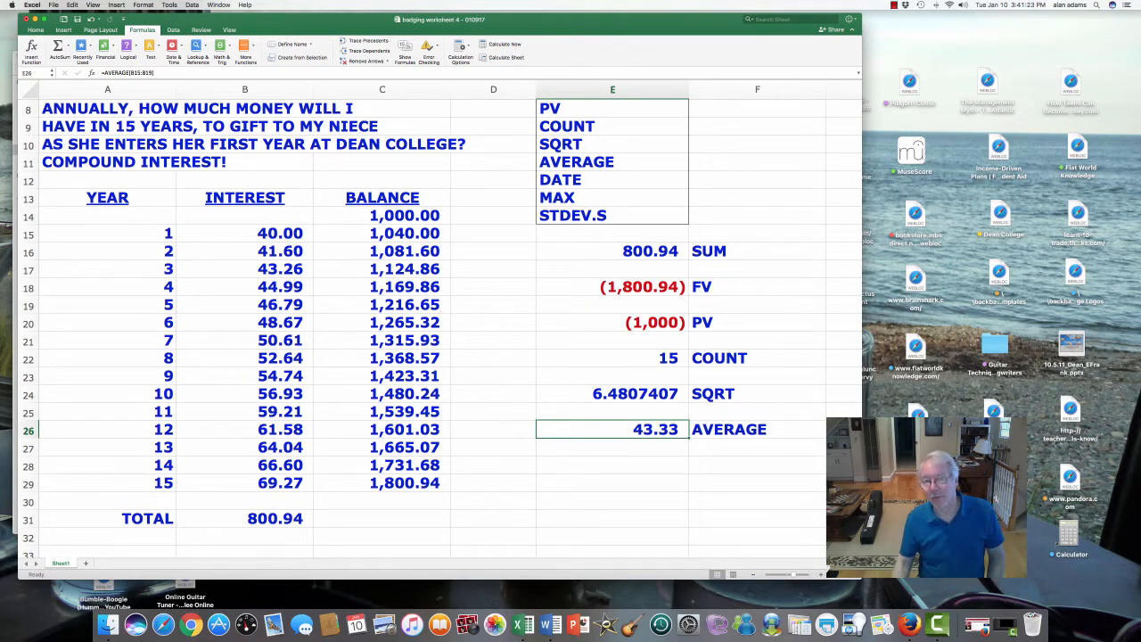
# - Enter the label DATE in cell F28, two rows below the AVERAGE label
pyautogui.click(754, 465)
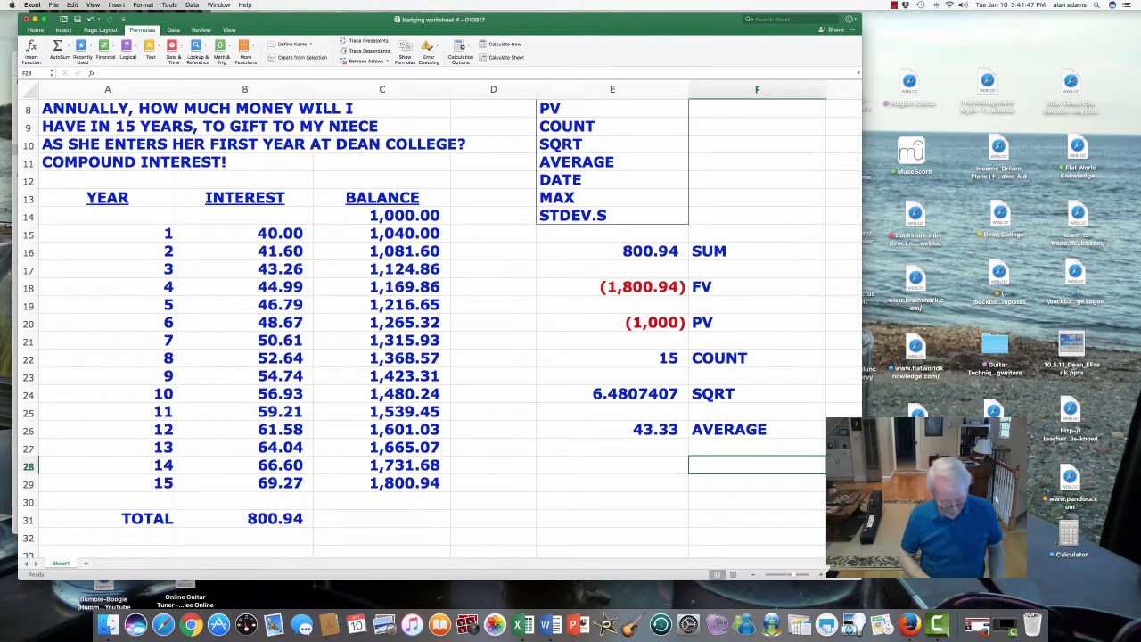
pyautogui.write('DATE')
pyautogui.press('Return')
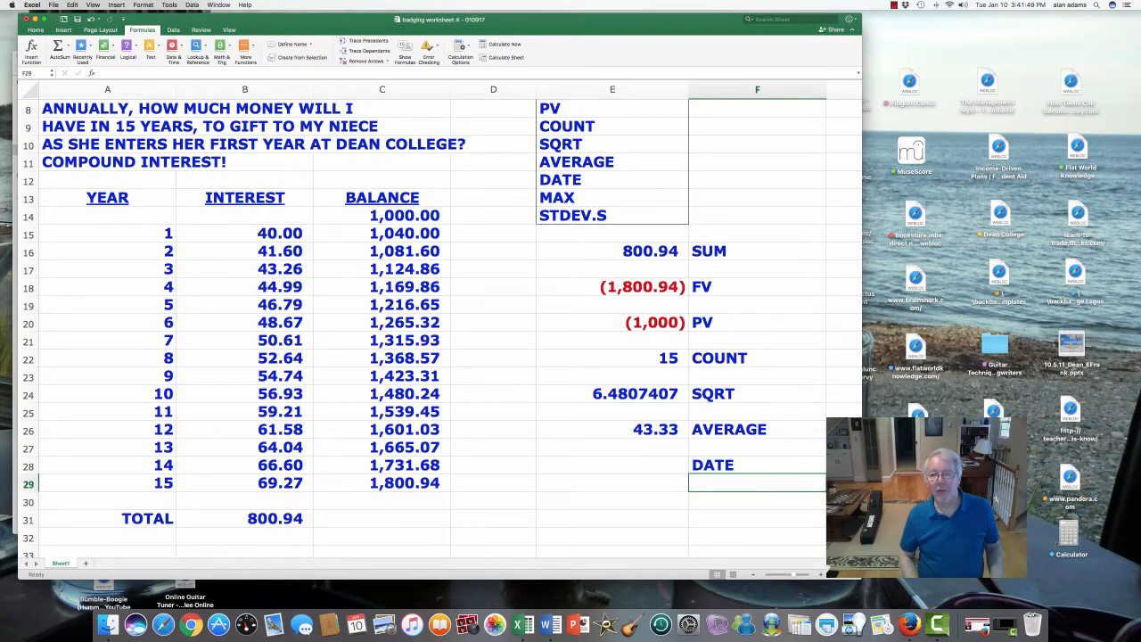
# - Insert the DATE function in cell E28 with 1983 as the year and 12 as the month
pyautogui.press('Up')
pyautogui.press('Left')
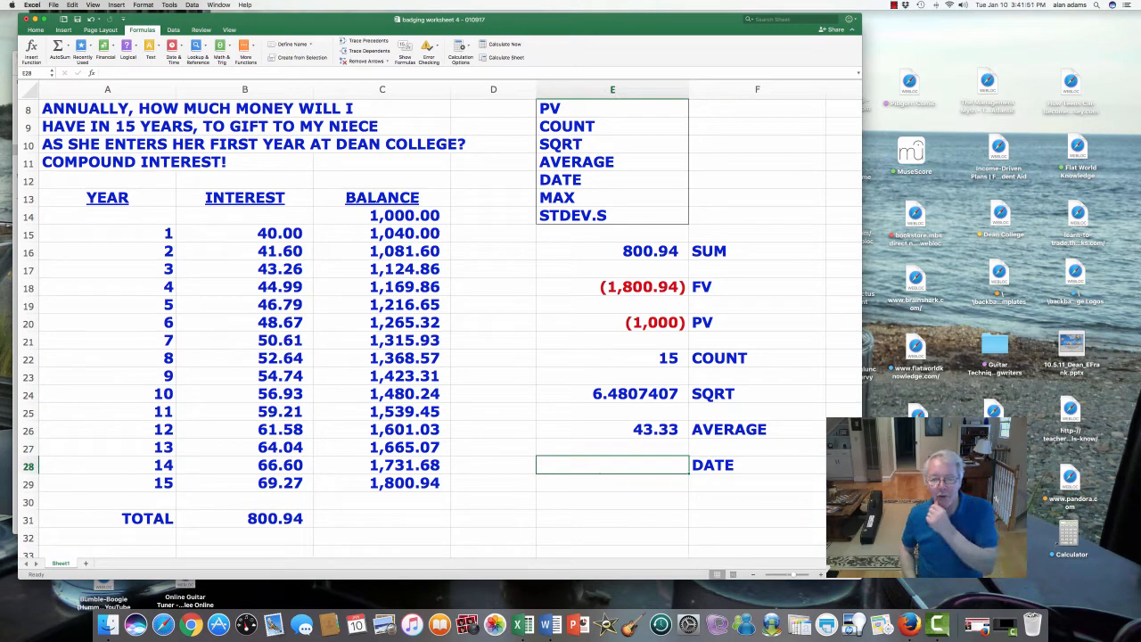
pyautogui.scroll(-4, 437, 321)
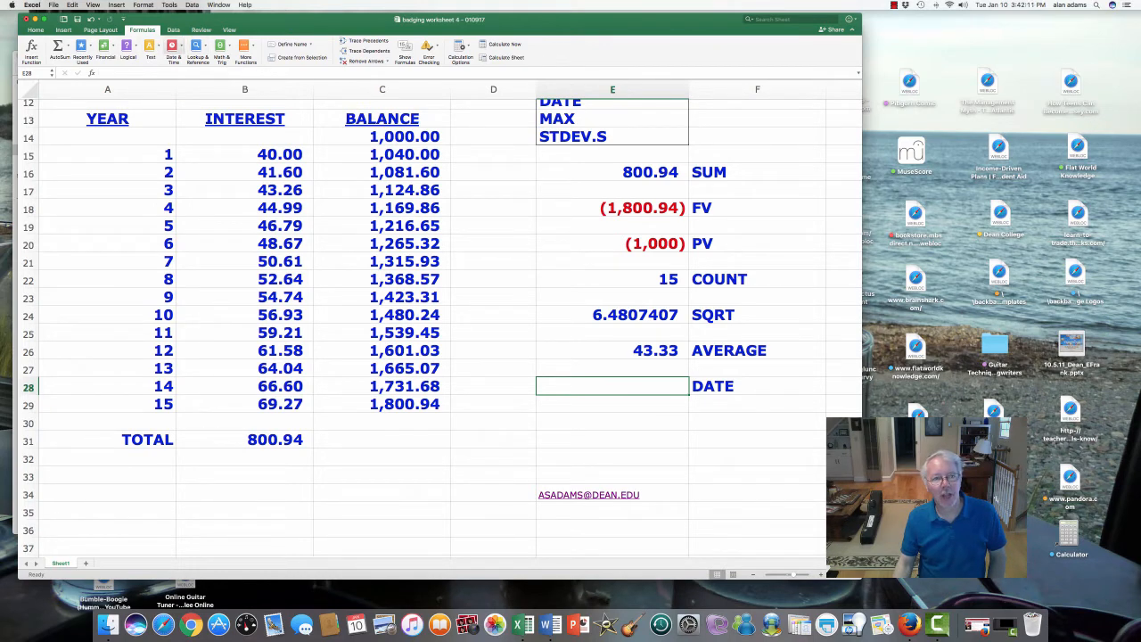
pyautogui.click(173, 49)
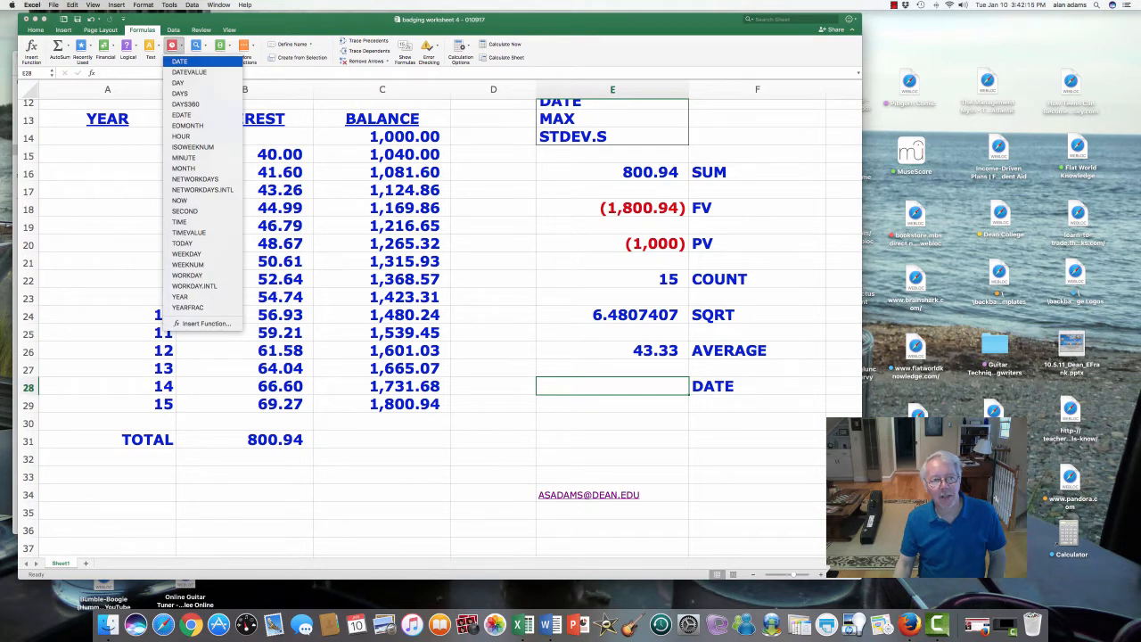
pyautogui.click(179, 61)
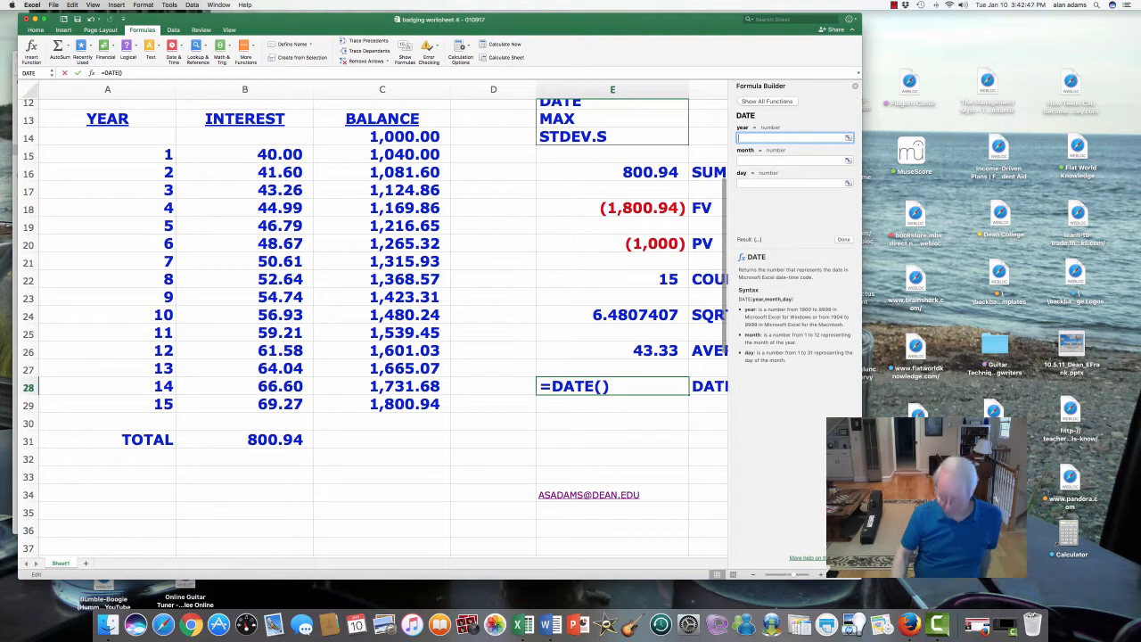
pyautogui.write('1983')
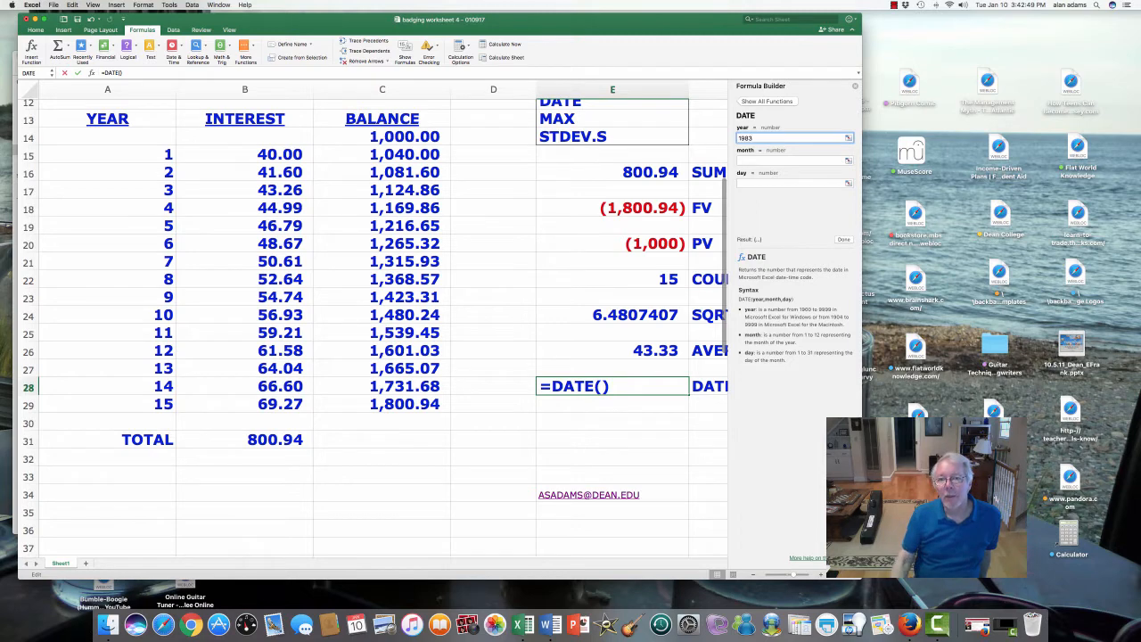
pyautogui.press('Tab')
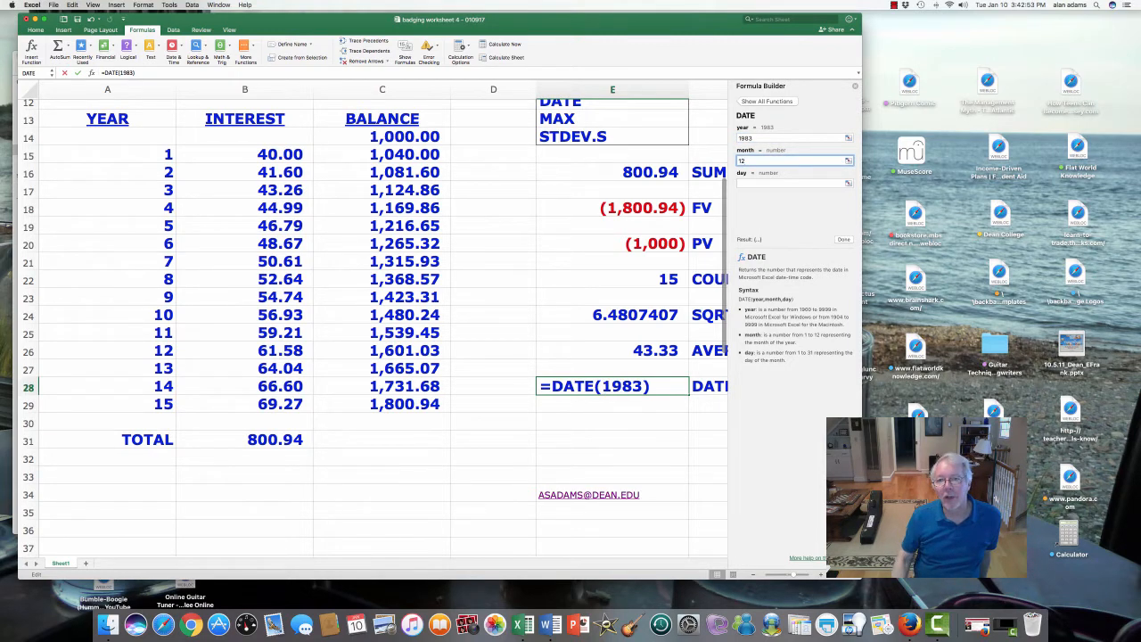
pyautogui.write('12')
pyautogui.press('Tab')
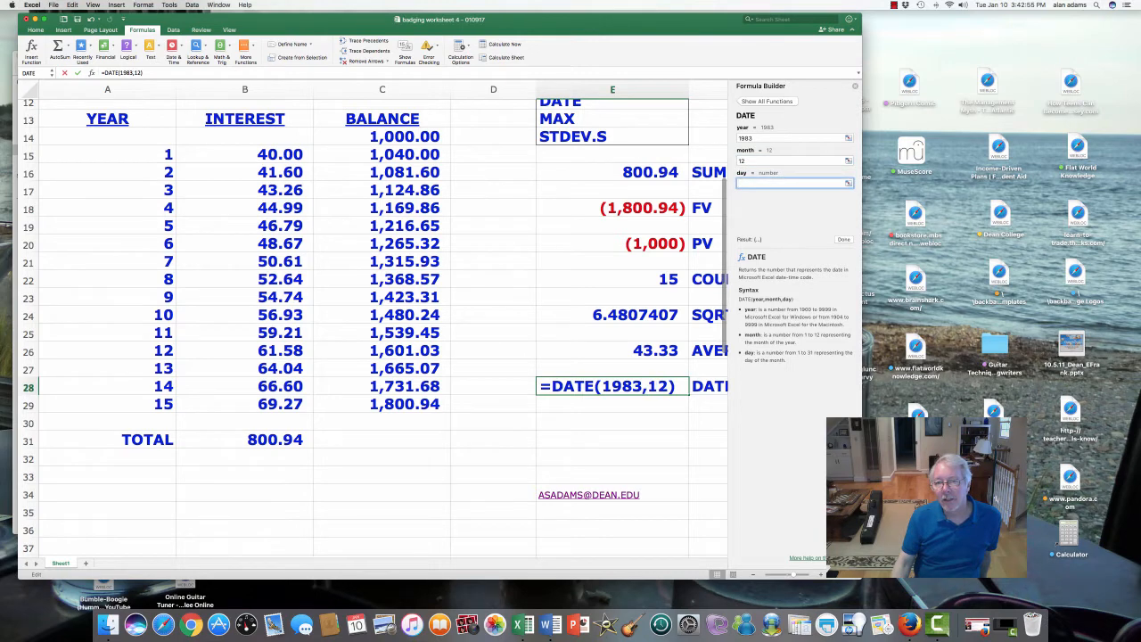
# - Change the month of the DATE function to 8, set the day to 15, and complete the formula
pyautogui.click(746, 161)
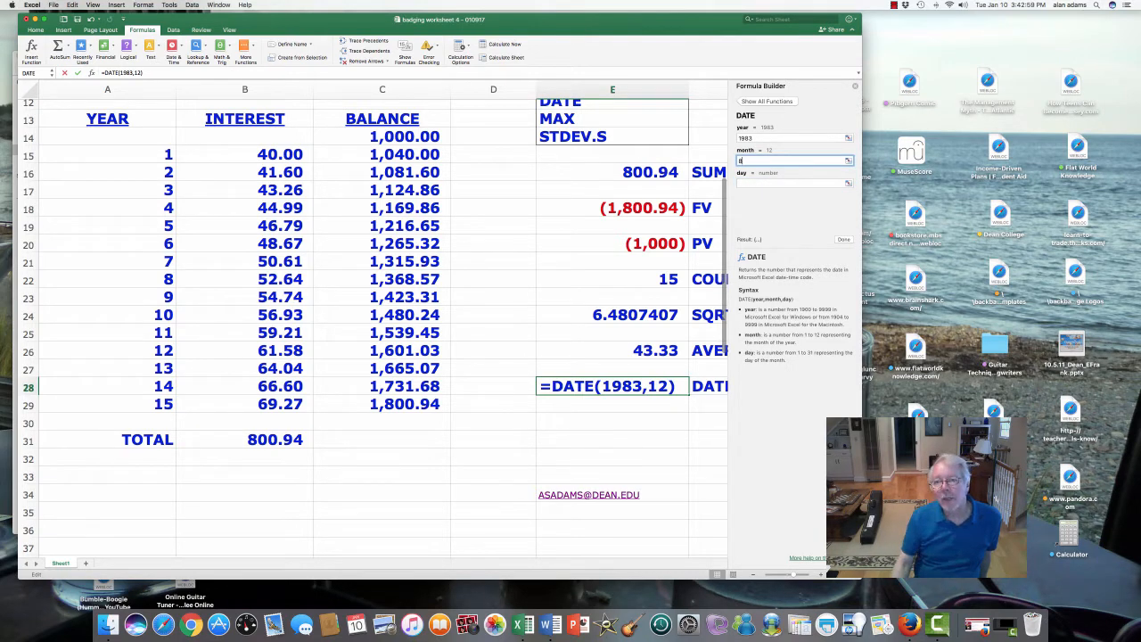
pyautogui.write('8')
pyautogui.press('Tab')
pyautogui.write('15')
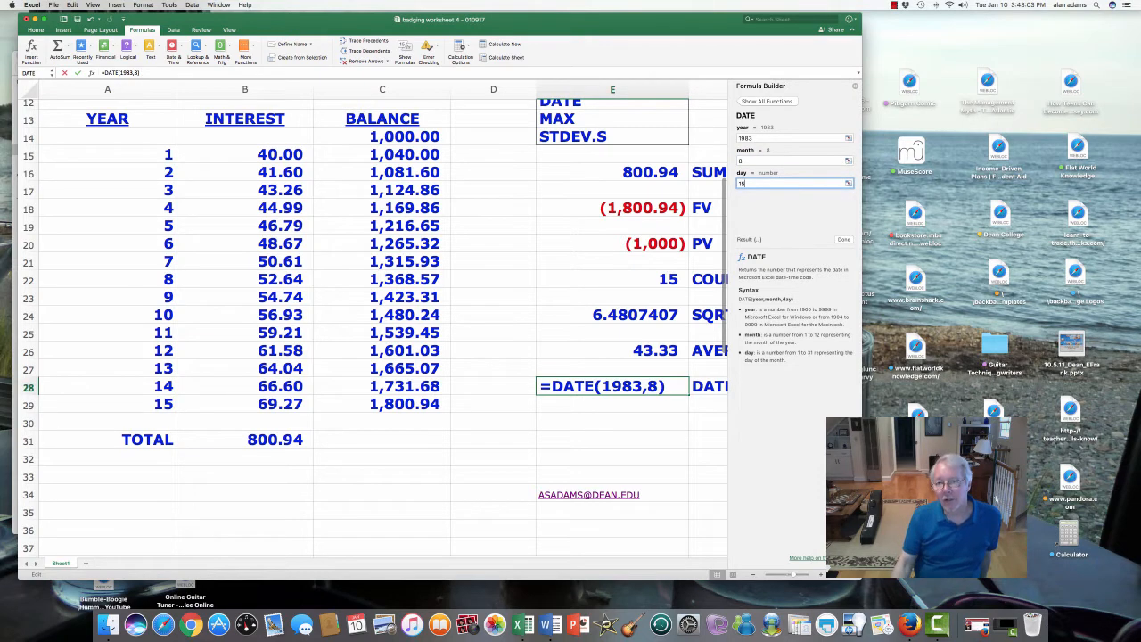
pyautogui.press('Return')
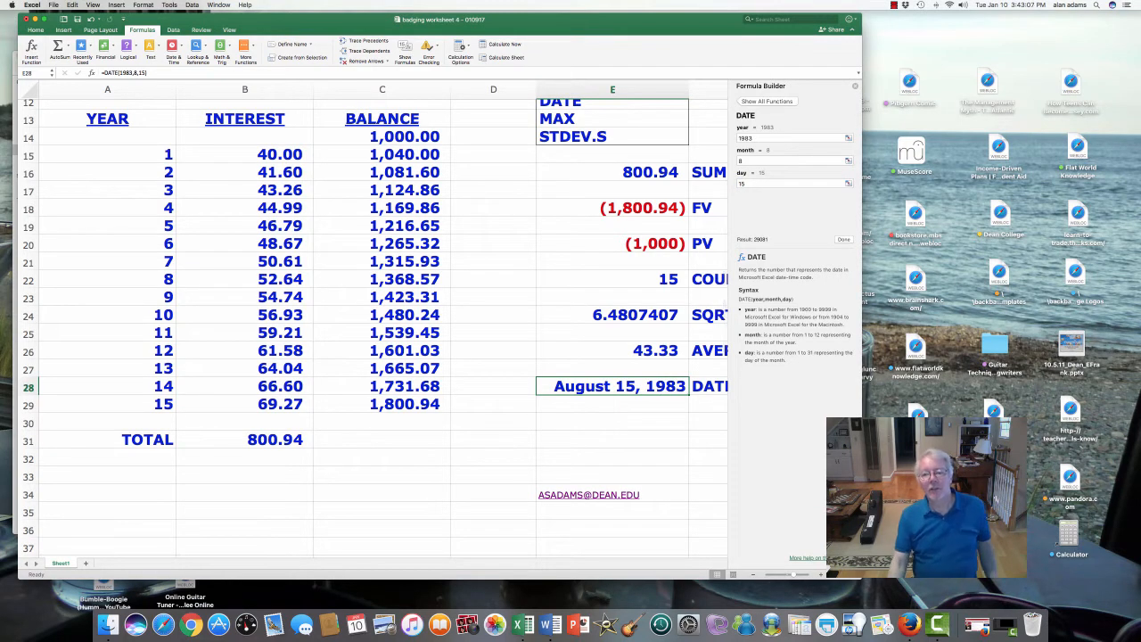
pyautogui.click(854, 87)
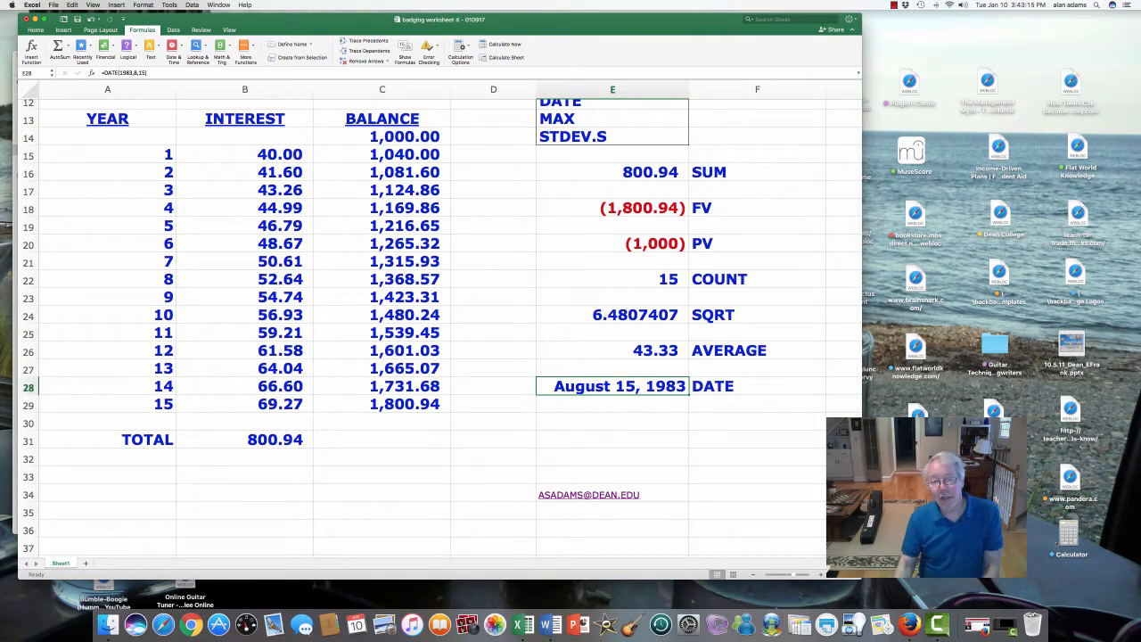
# - Review the date formats for cell E28 and apply the March 15, 2019 type
pyautogui.rightClick(627, 387)
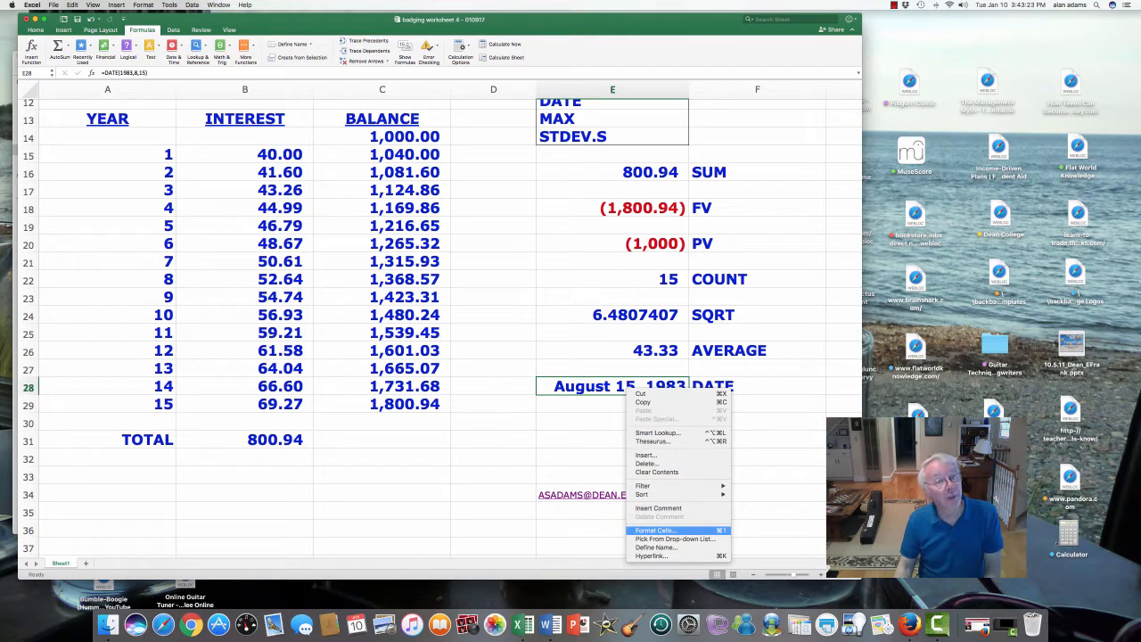
pyautogui.click(659, 531)
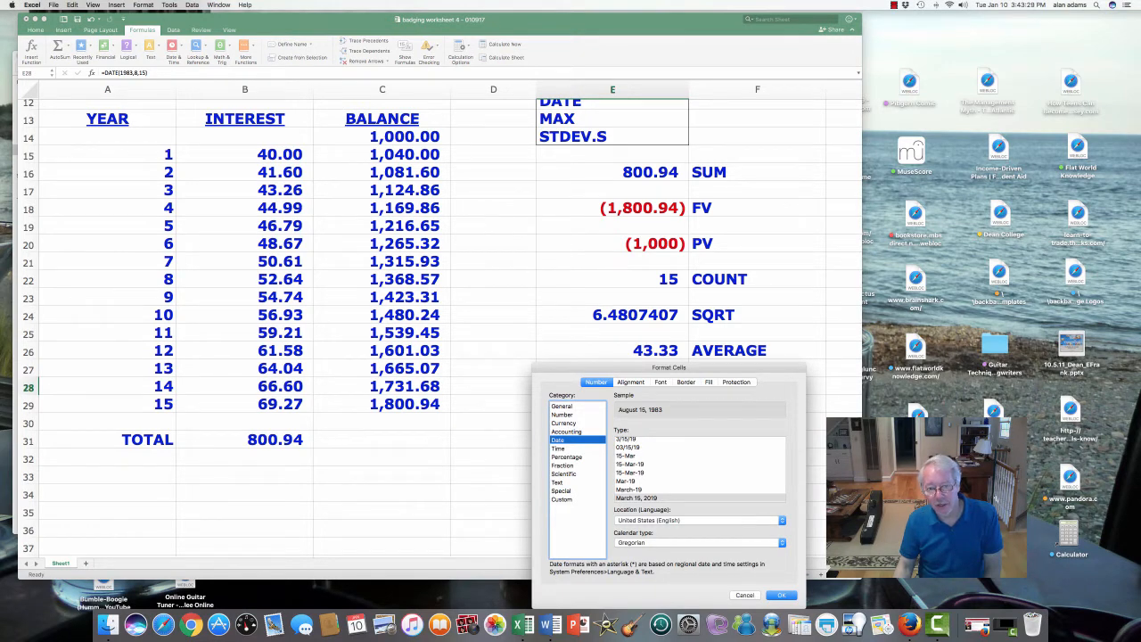
pyautogui.scroll(4, 699, 468)
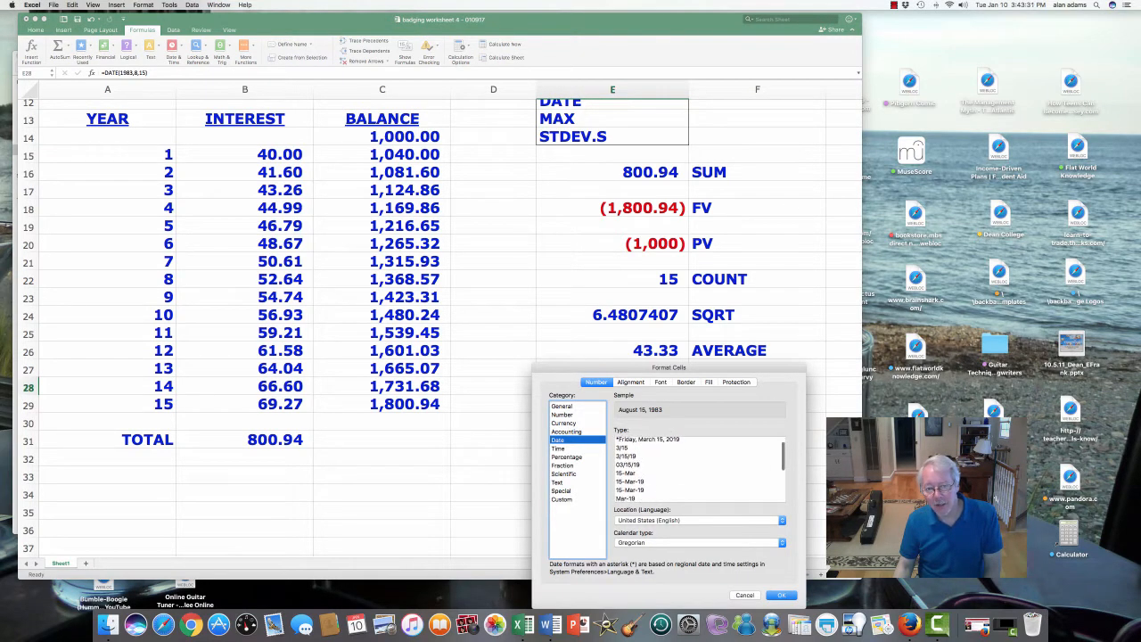
pyautogui.scroll(-5, 699, 467)
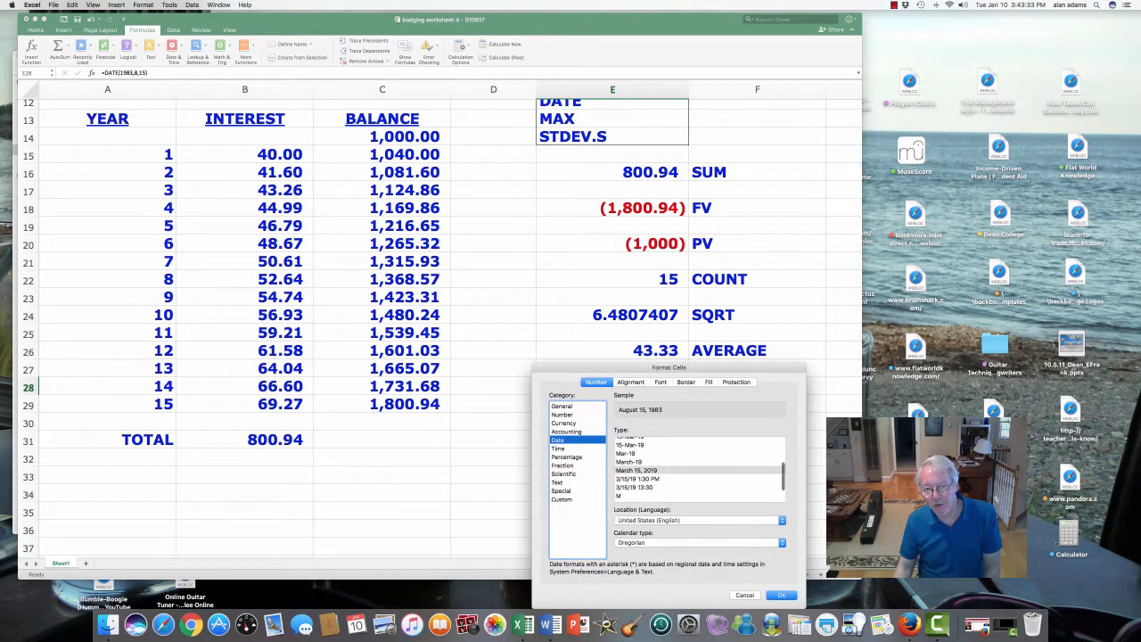
pyautogui.scroll(1, 699, 468)
pyautogui.click(652, 475)
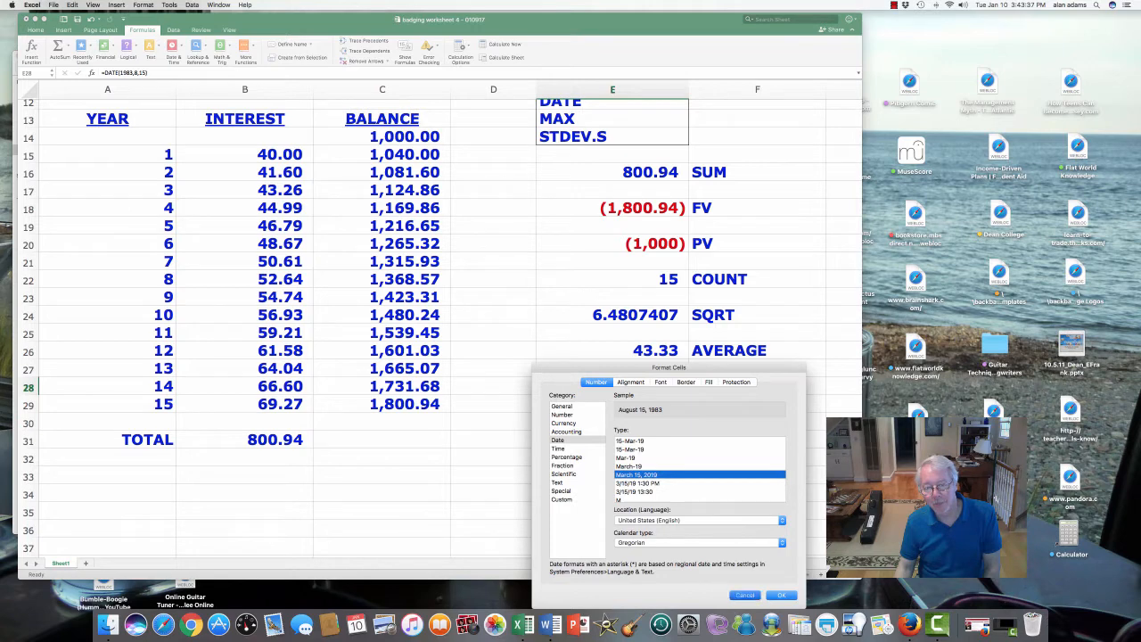
pyautogui.click(781, 594)
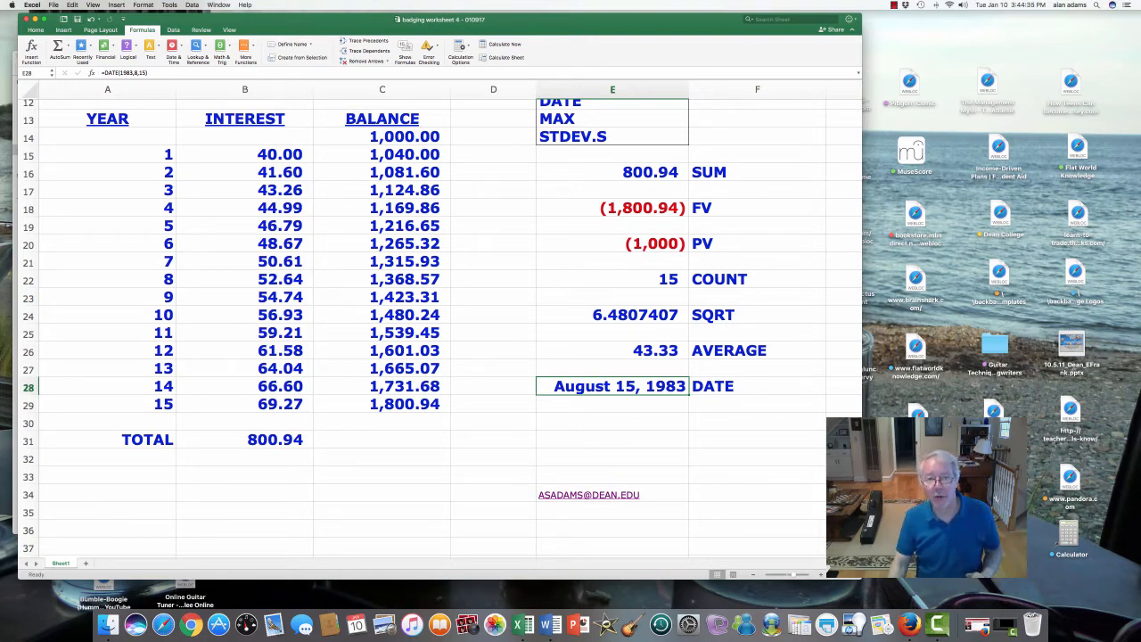
# - Enter the label MAX in cell F30, two rows below the DATE label
pyautogui.click(756, 422)
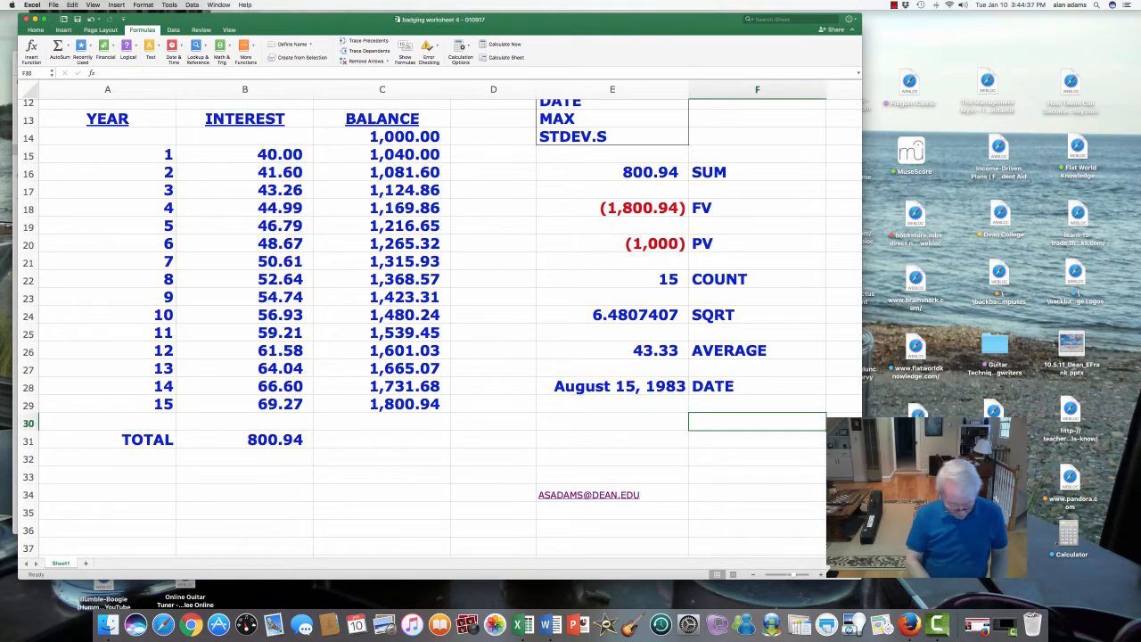
pyautogui.write('MAX')
pyautogui.press('Return')
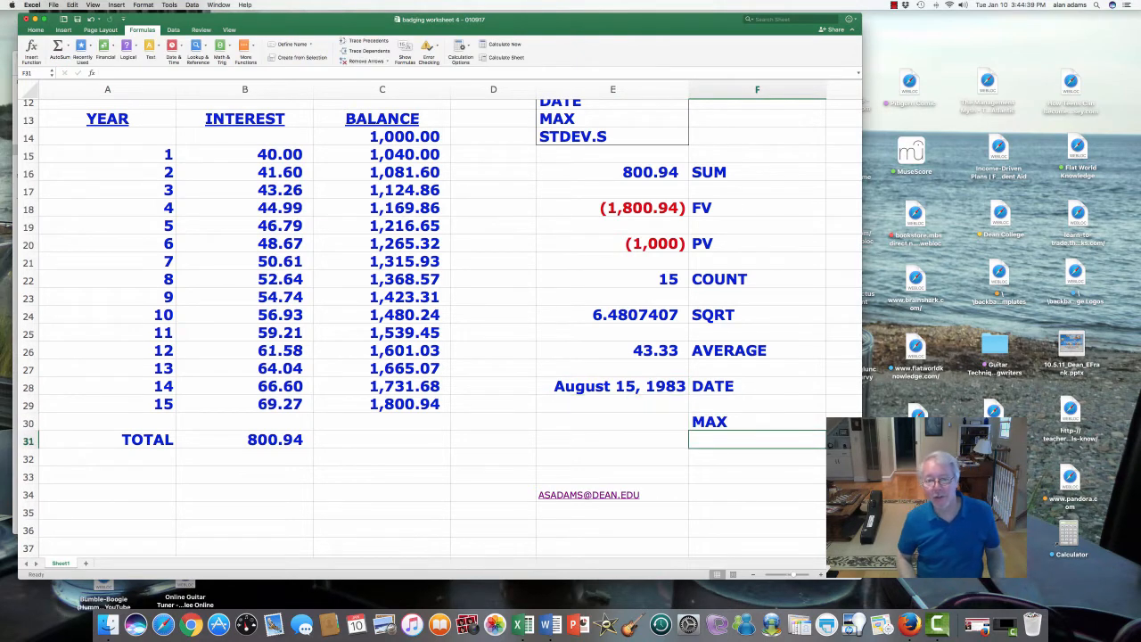
pyautogui.press('Up')
pyautogui.press('Left')
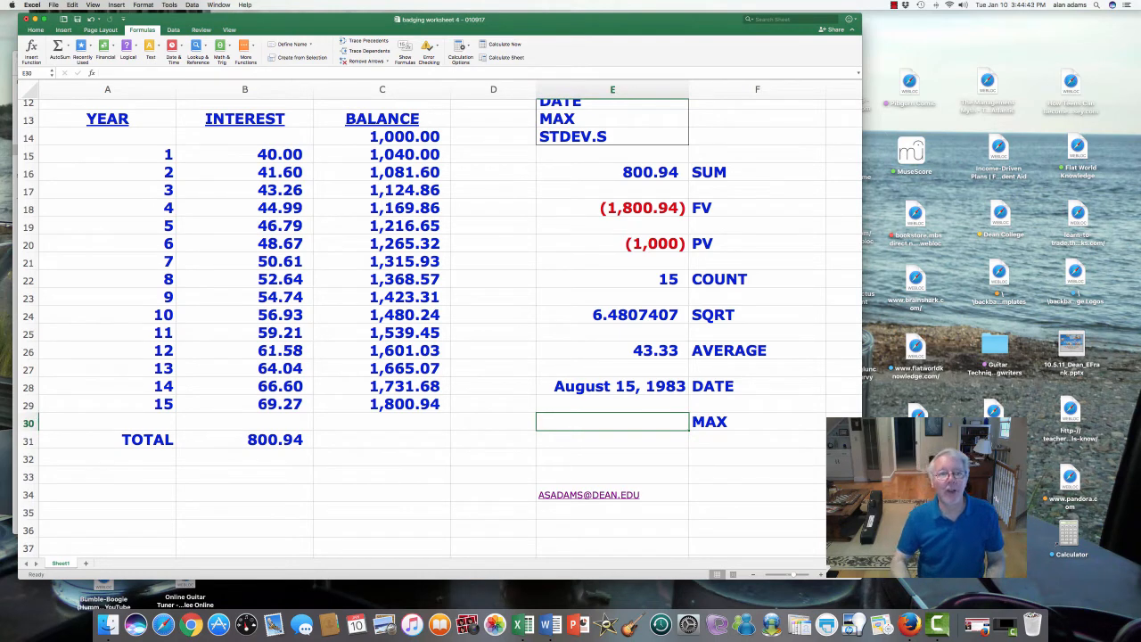
# - Enter the numbers 12, 54, 87, 7, 95, 16, 25, 84 and 79 in cells B34 to B42, below the total
pyautogui.scroll(-5, 442, 326)
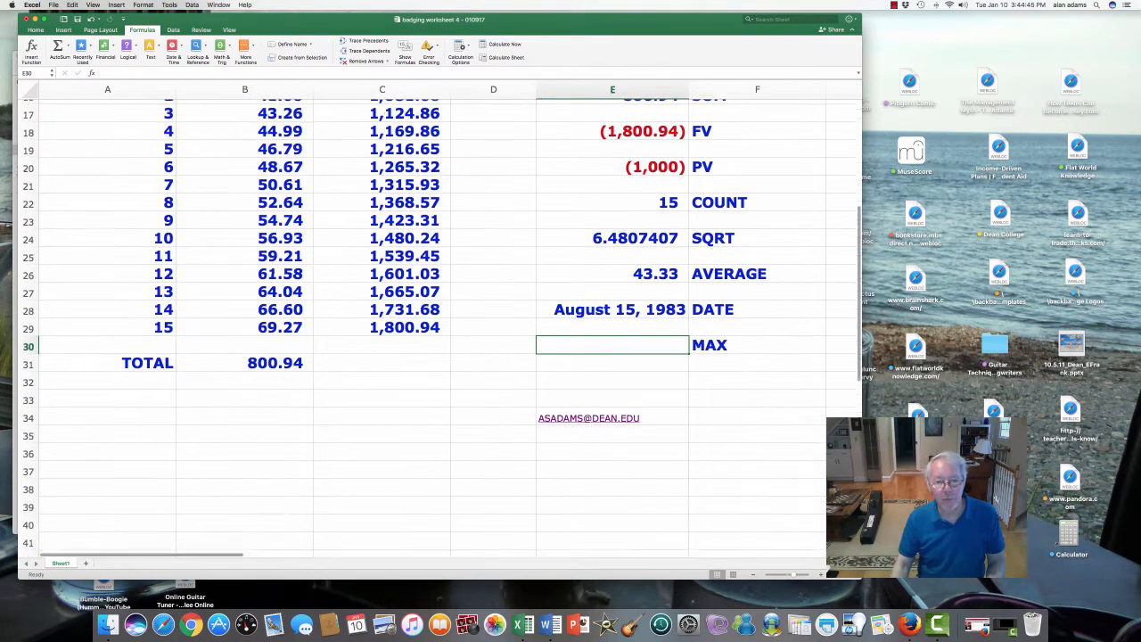
pyautogui.click(245, 360)
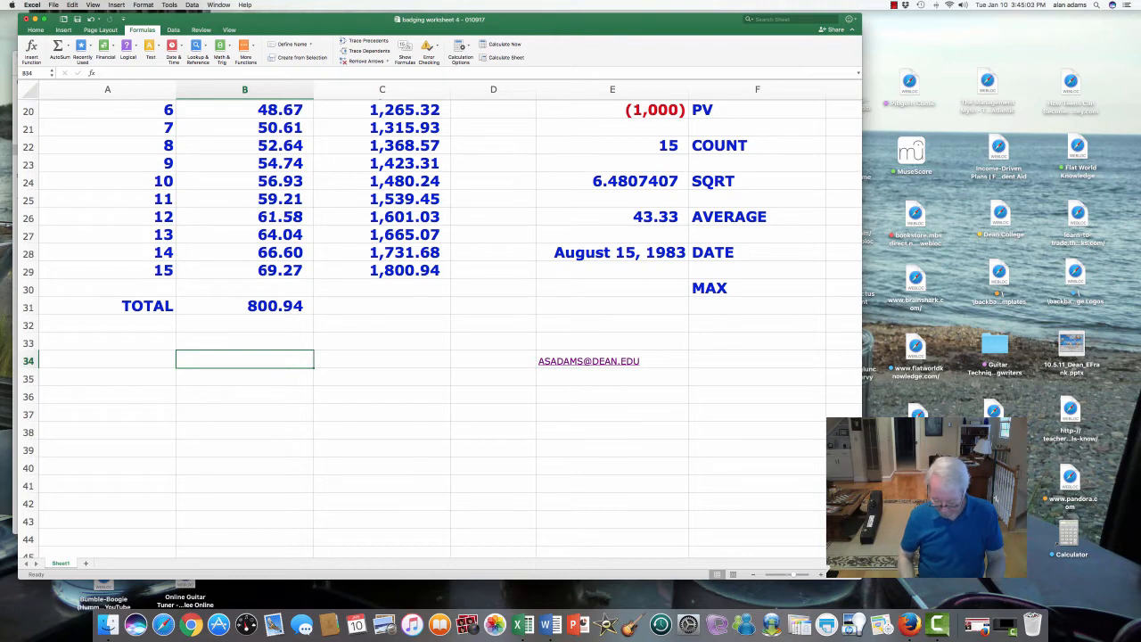
pyautogui.write('12')
pyautogui.press('Return')
pyautogui.write('54')
pyautogui.press('Return')
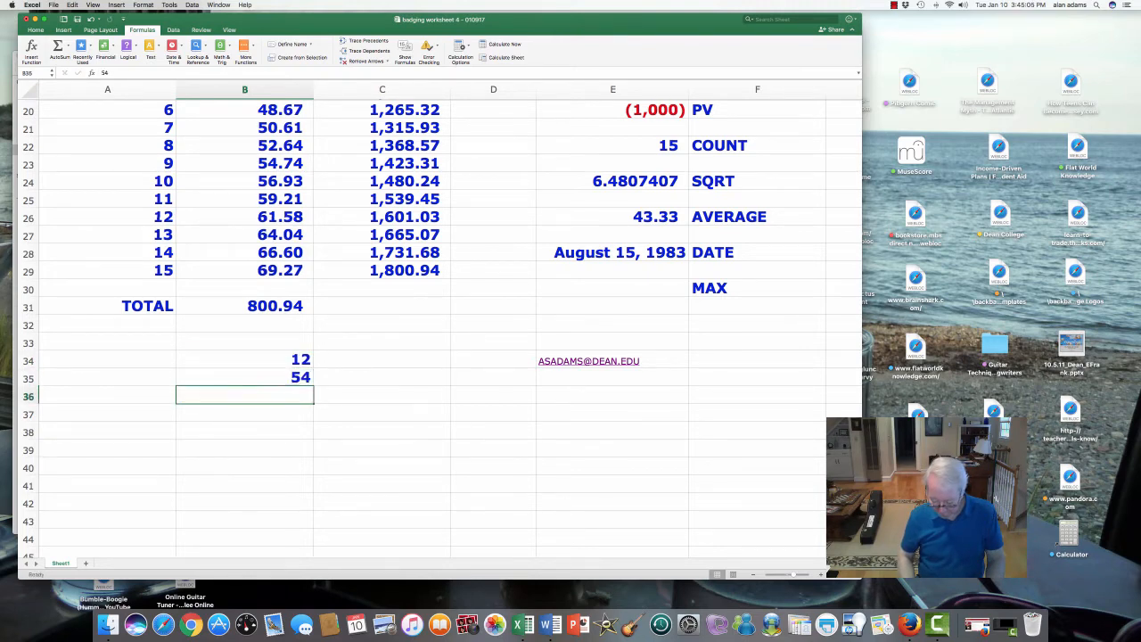
pyautogui.write('87')
pyautogui.press('Return')
pyautogui.write('7')
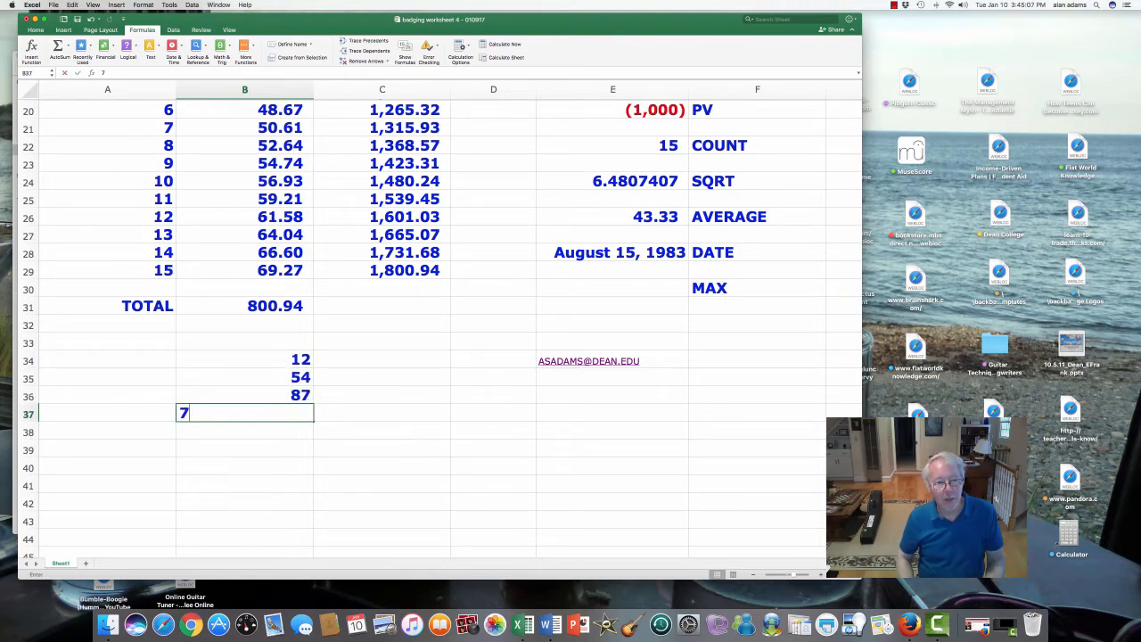
pyautogui.press('Return')
pyautogui.write('95')
pyautogui.press('Return')
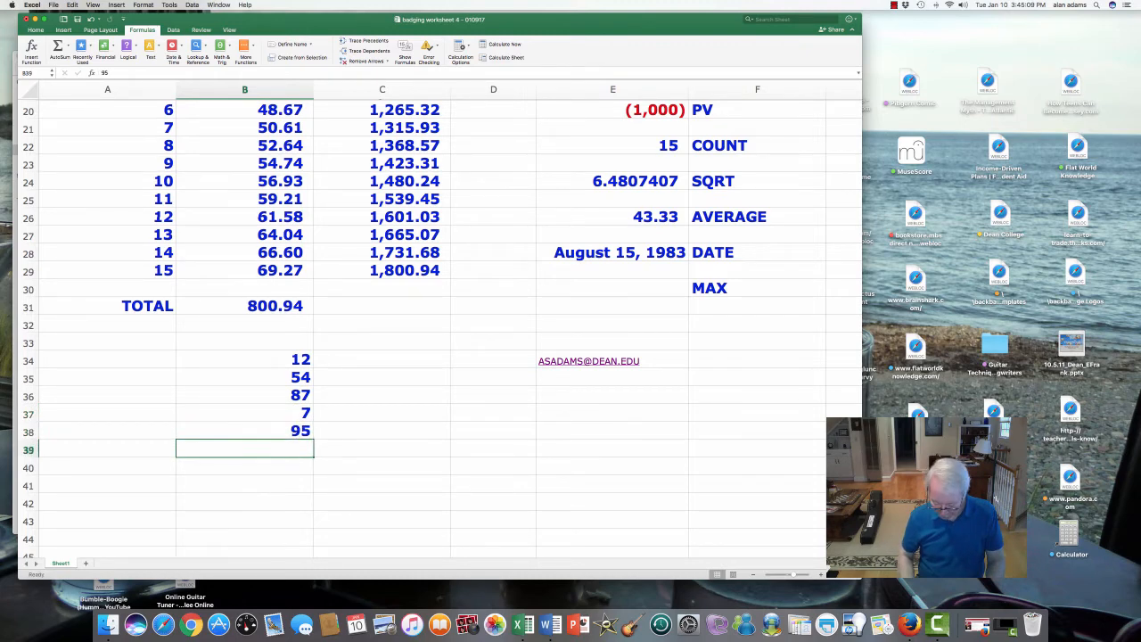
pyautogui.write('16')
pyautogui.press('Return')
pyautogui.write('25')
pyautogui.press('Return')
pyautogui.write('84')
pyautogui.press('Return')
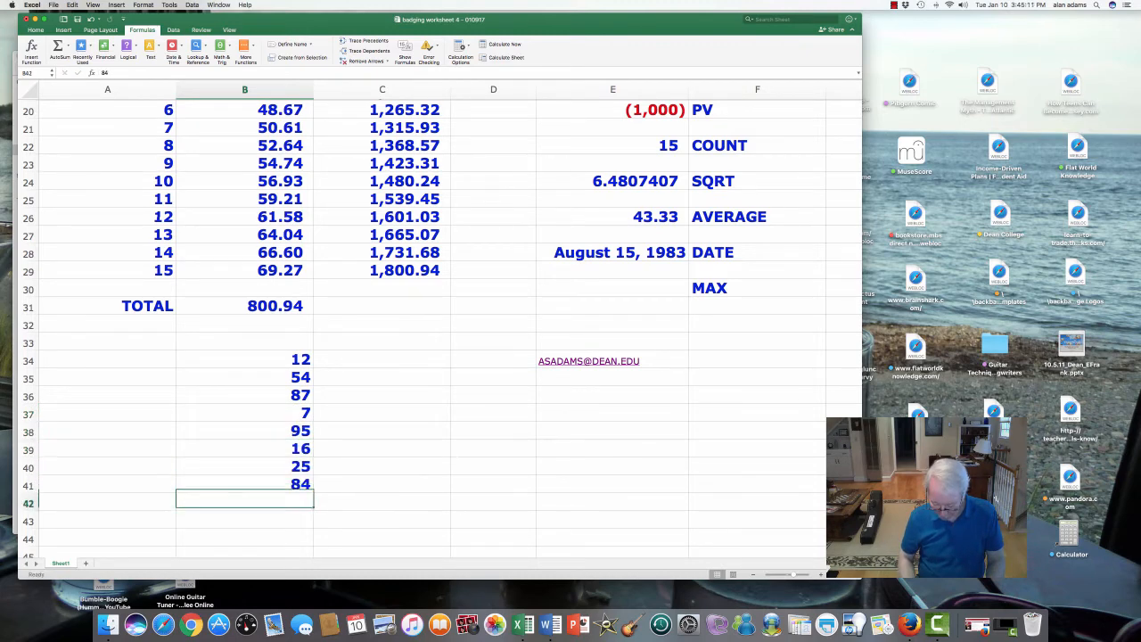
pyautogui.write('79')
pyautogui.press('Return')
# - Look through the numbers in B34 to B42 for the largest value
pyautogui.press('Up')
pyautogui.press('Up')
pyautogui.press('Up')
pyautogui.press('Up')
pyautogui.press('Up')
pyautogui.press('Up')
pyautogui.press('Up')
pyautogui.press('Up')
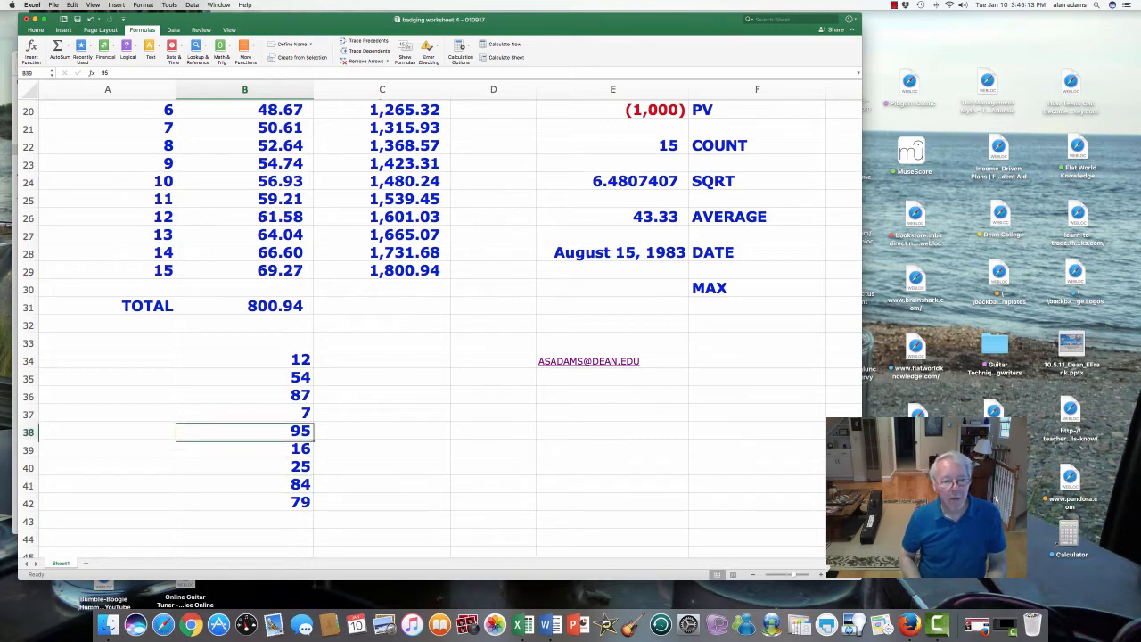
pyautogui.press('Up')
pyautogui.press('Down')
pyautogui.press('Down')
pyautogui.press('Down')
pyautogui.press('Down')
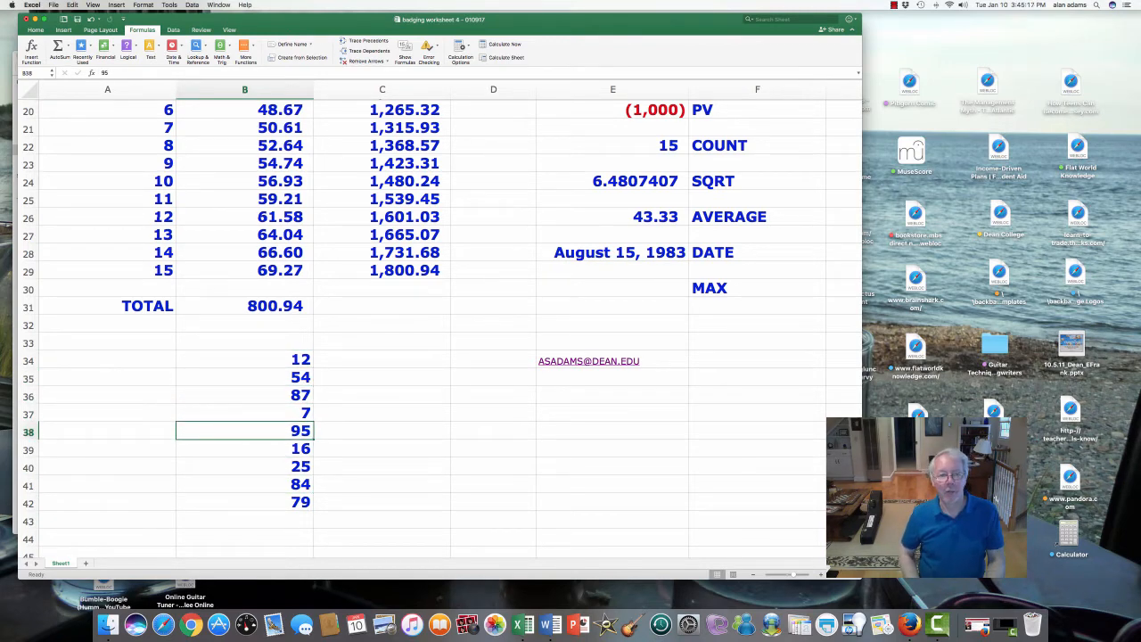
# - Insert the statistical function MAX in cell E30, beside its label
pyautogui.press('Up')
pyautogui.press('Up')
pyautogui.press('Up')
pyautogui.press('Up')
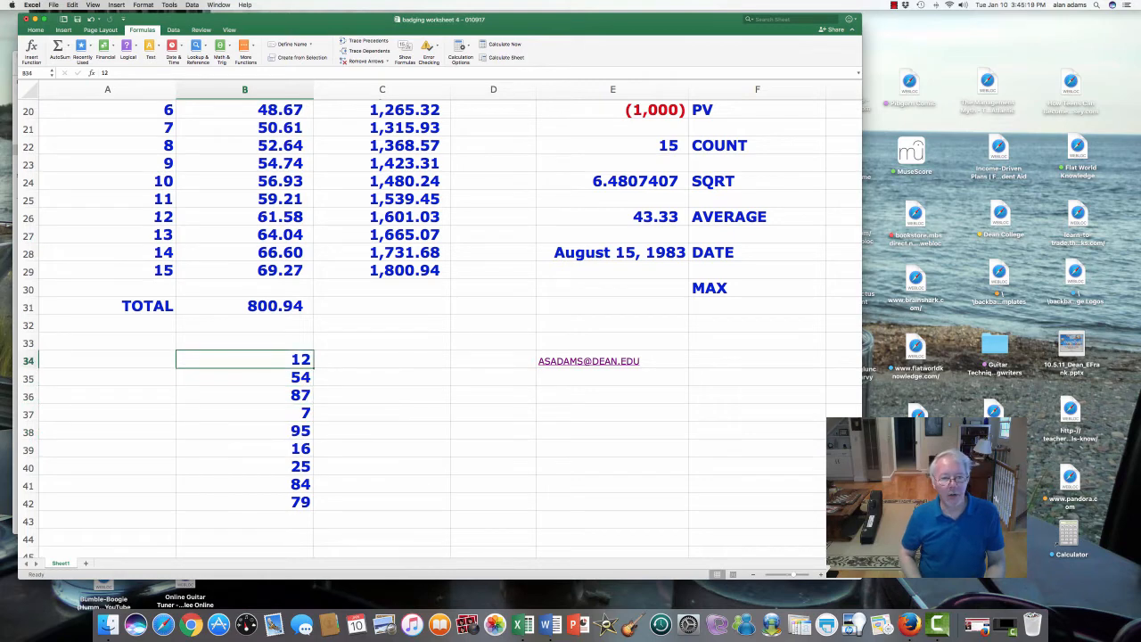
pyautogui.press('Up')
pyautogui.press('Up')
pyautogui.press('Up')
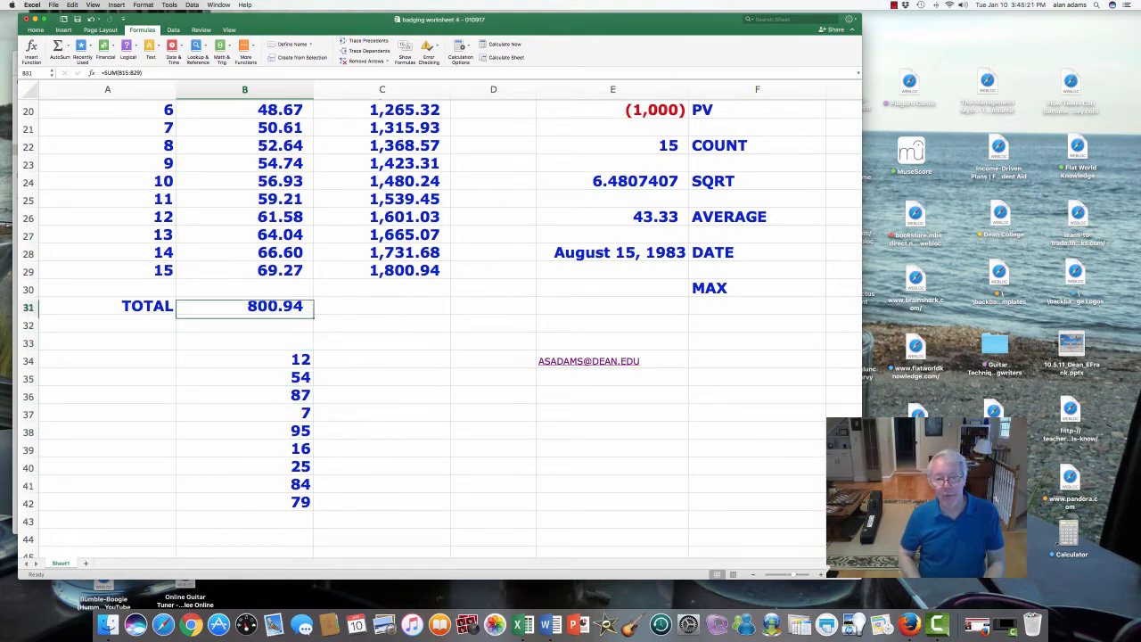
pyautogui.press('Up')
pyautogui.press('Right')
pyautogui.press('Right')
pyautogui.press('Right')
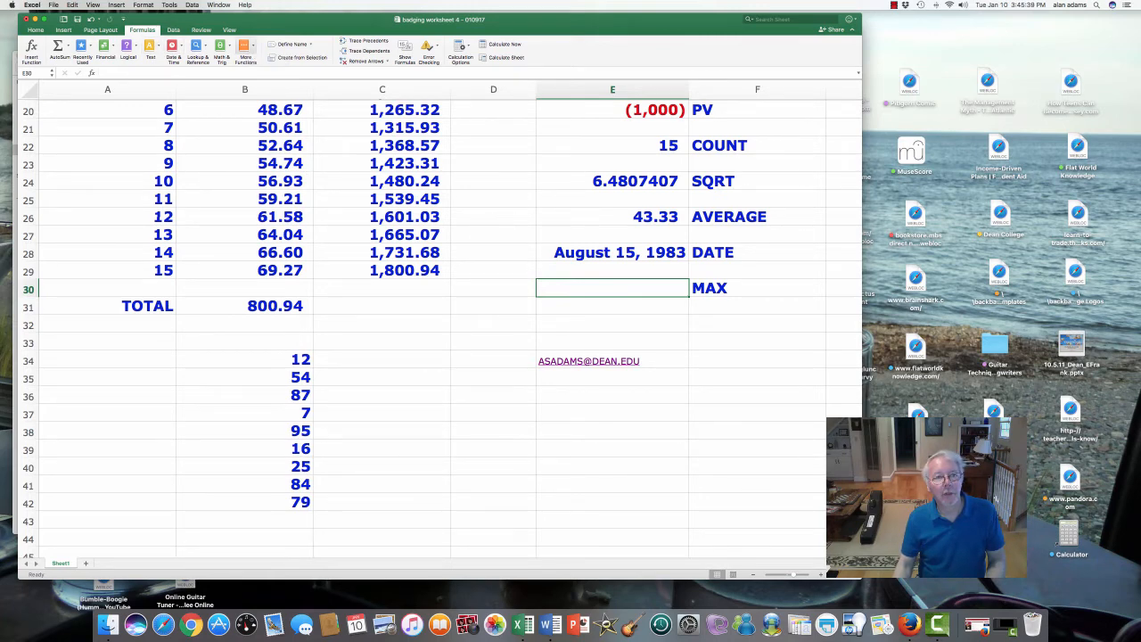
pyautogui.click(244, 49)
pyautogui.moveTo(272, 61)
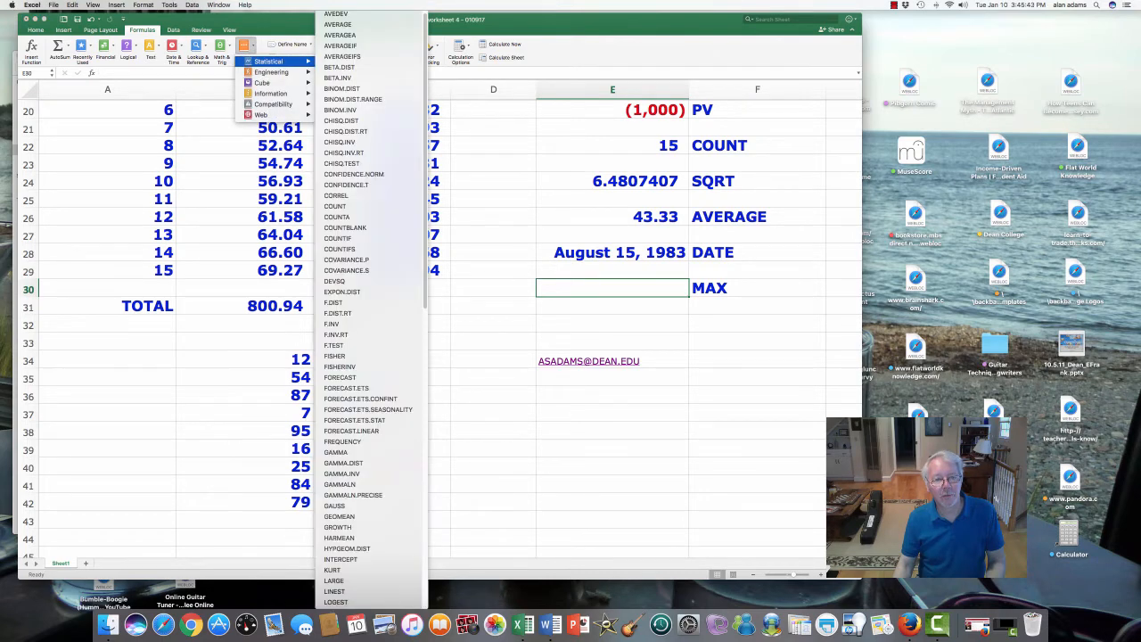
pyautogui.scroll(-5, 356, 218)
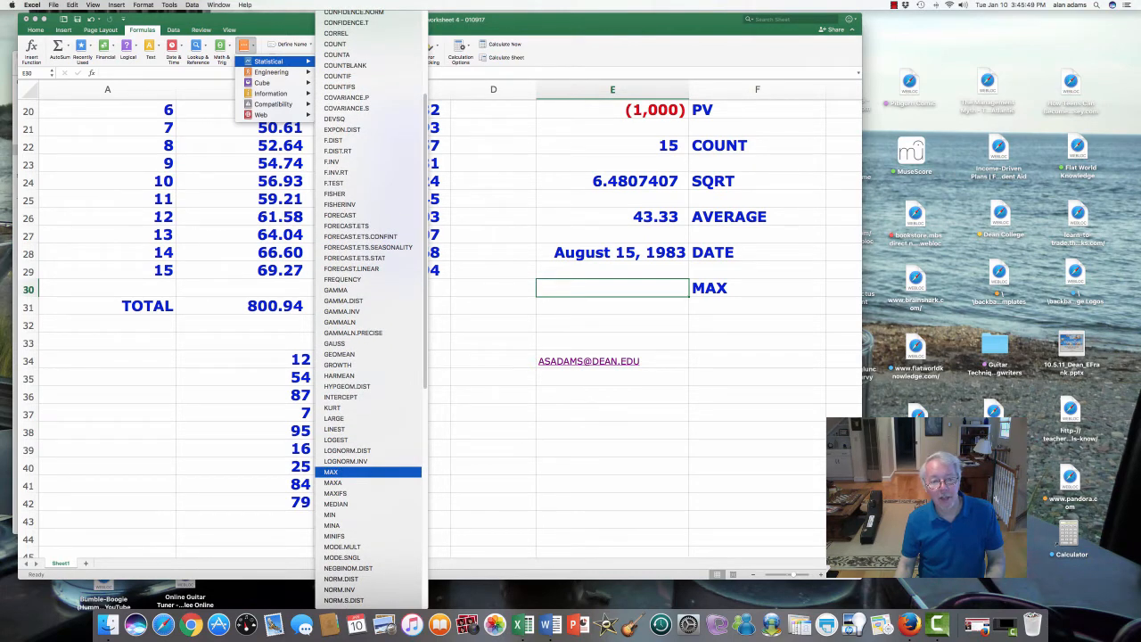
pyautogui.click(357, 472)
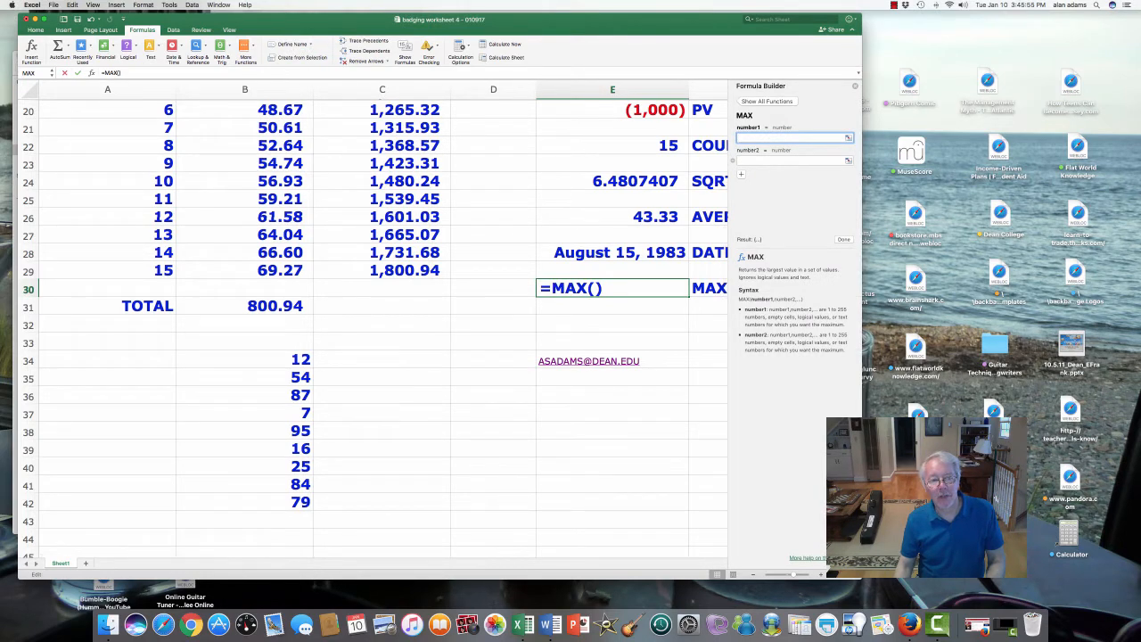
# - Set the first argument of the MAX function to the range B34:B42 and complete the formula
pyautogui.click(245, 360)
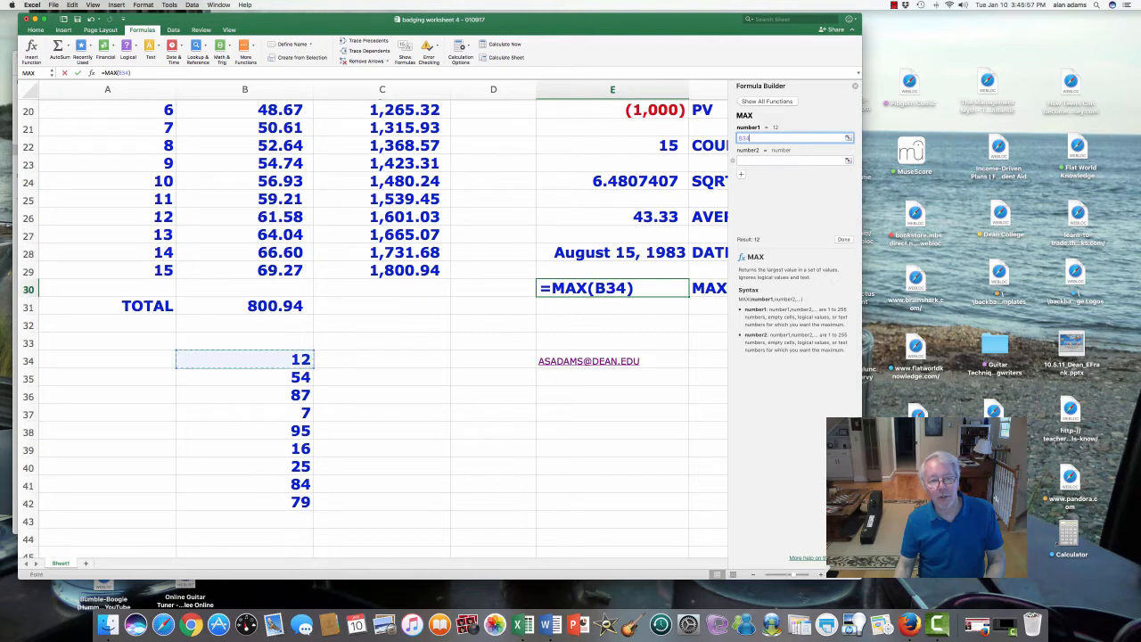
pyautogui.moveTo(303, 360); pyautogui.dragTo(307, 502)
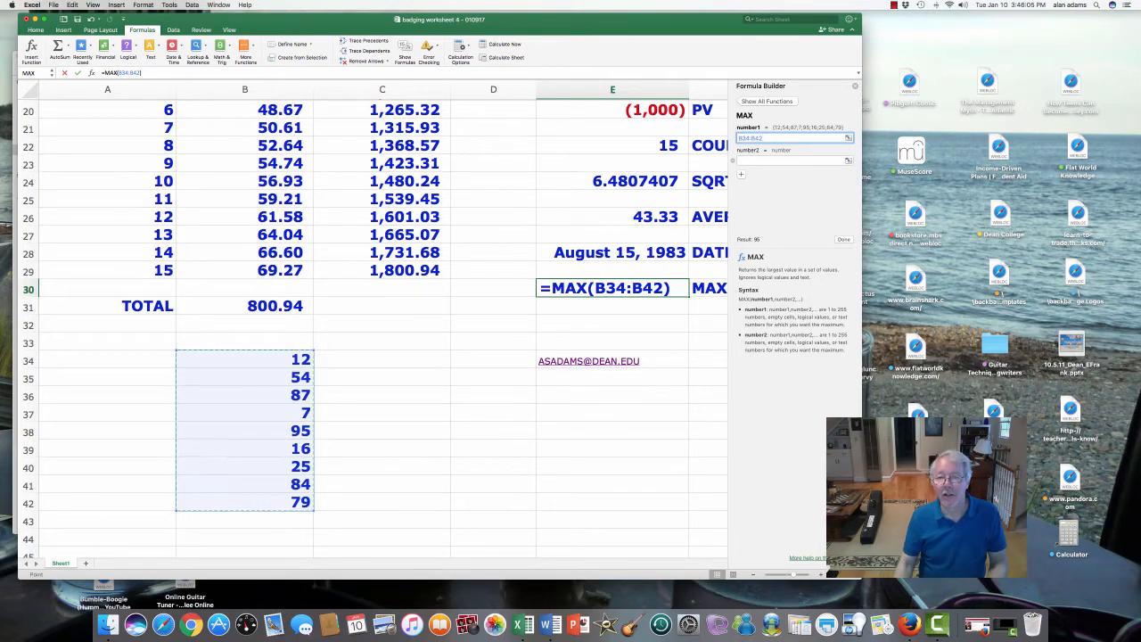
pyautogui.click(843, 239)
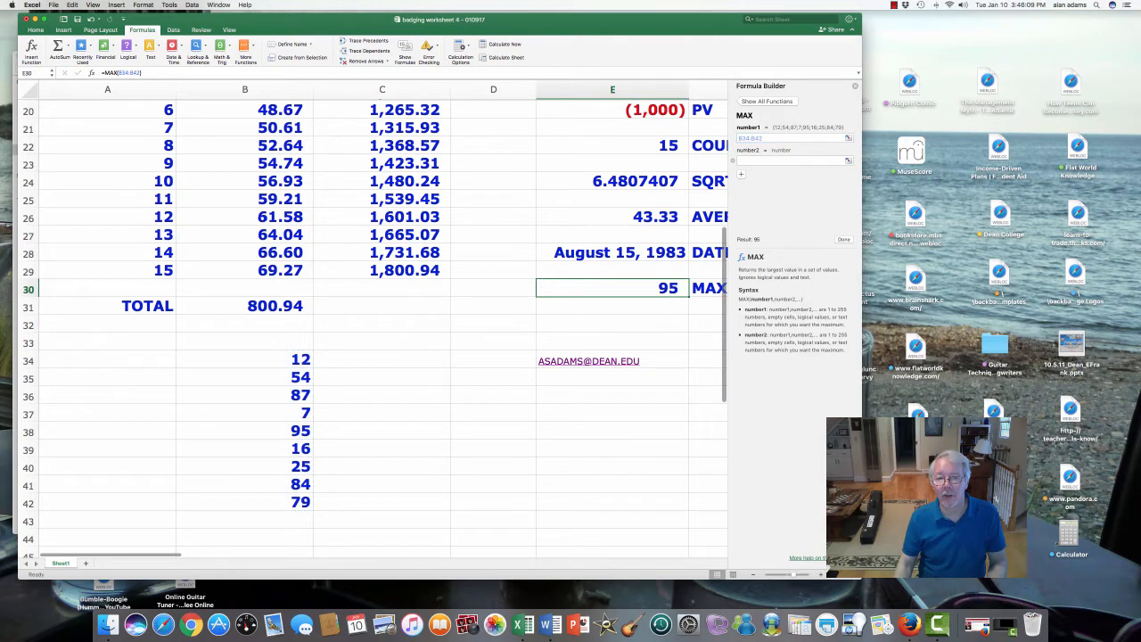
# - Change the value in cell B37 to 97 to test the MAX formula, and close the Formula Builder
pyautogui.click(245, 412)
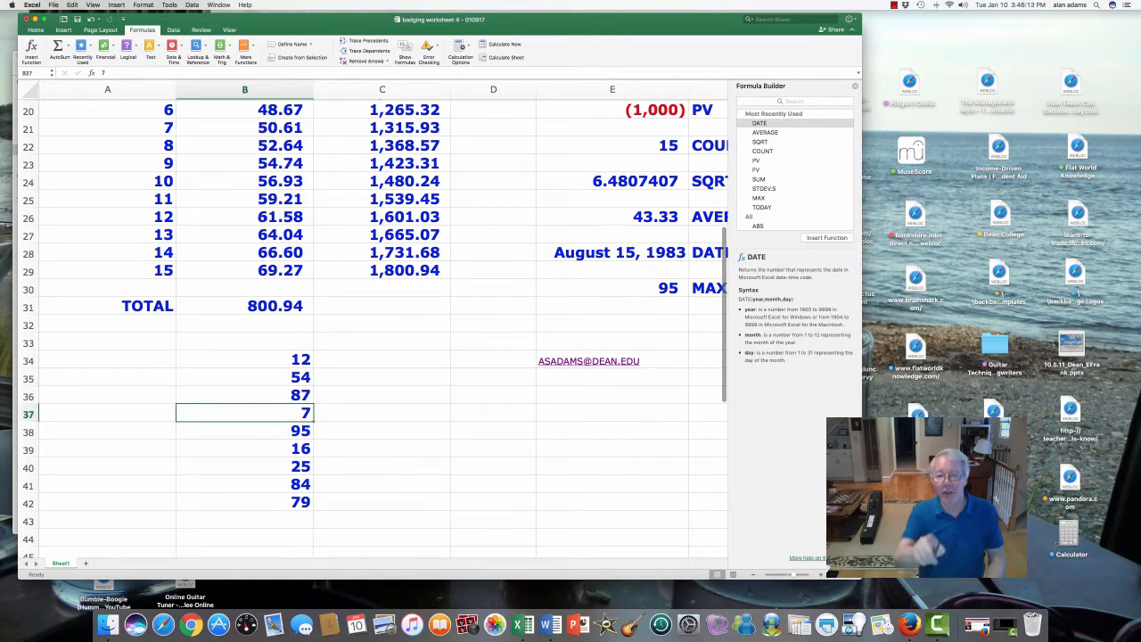
pyautogui.click(612, 288)
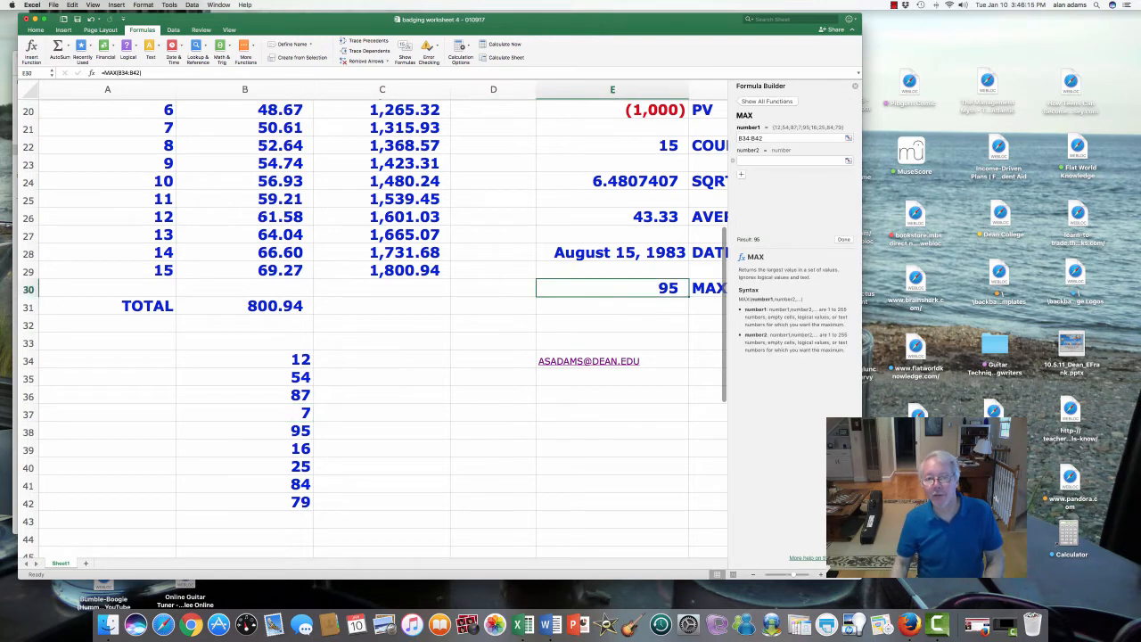
pyautogui.click(245, 413)
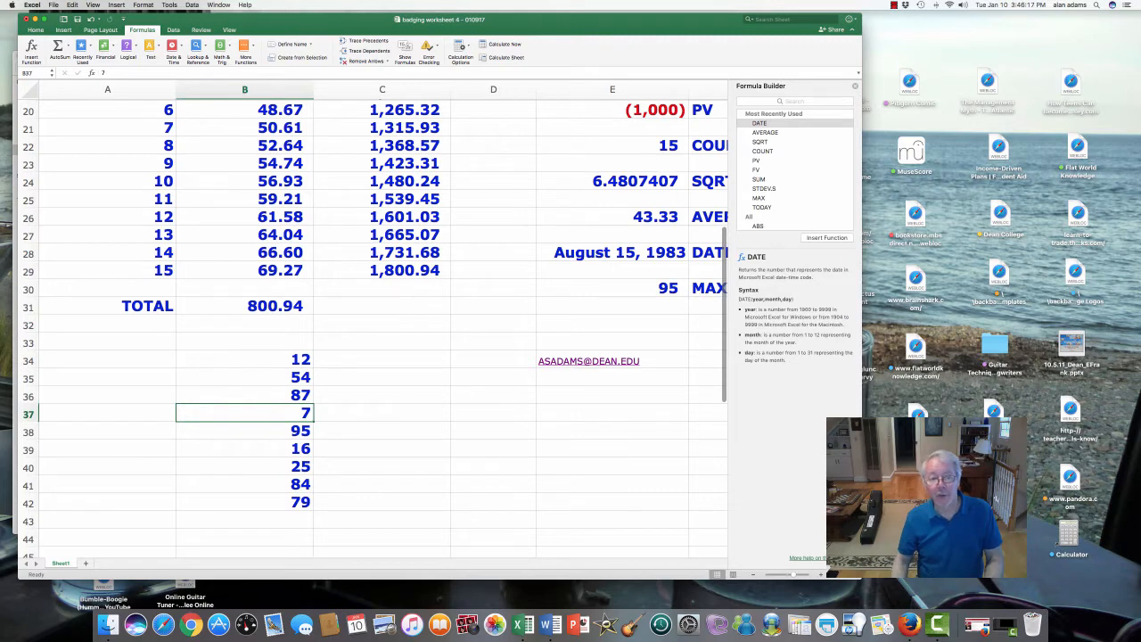
pyautogui.write('9')
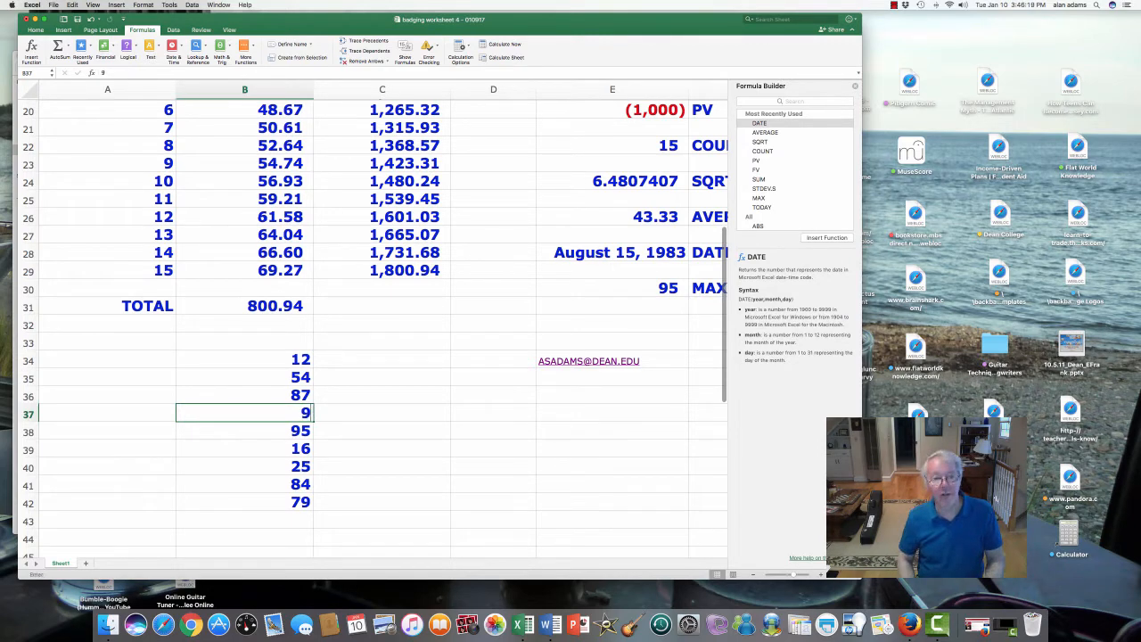
pyautogui.write('7')
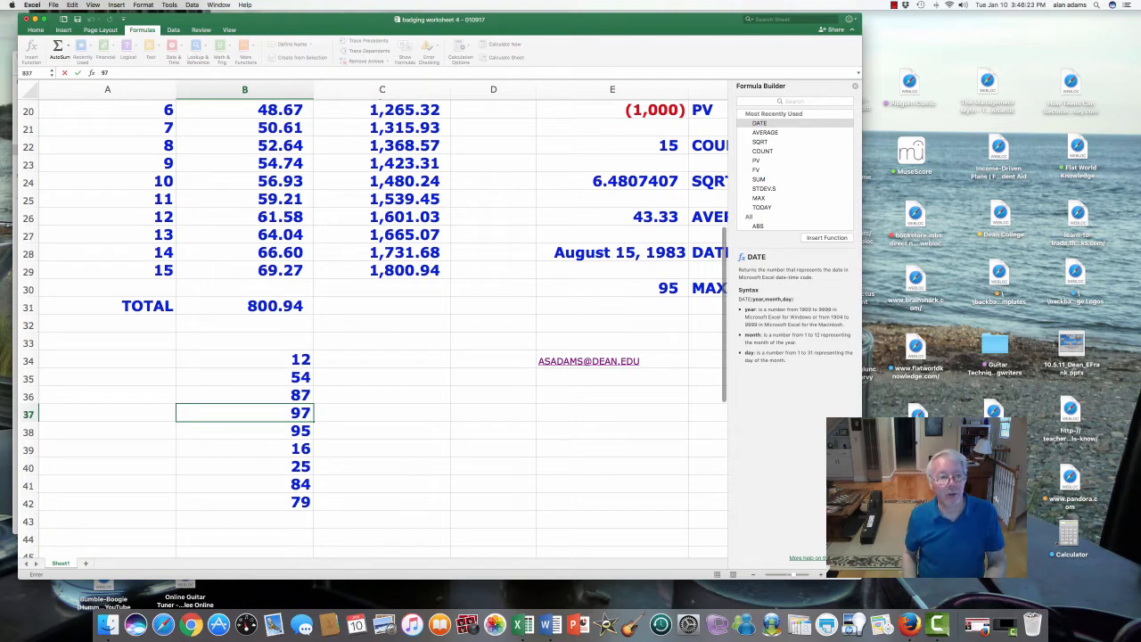
pyautogui.press('Return')
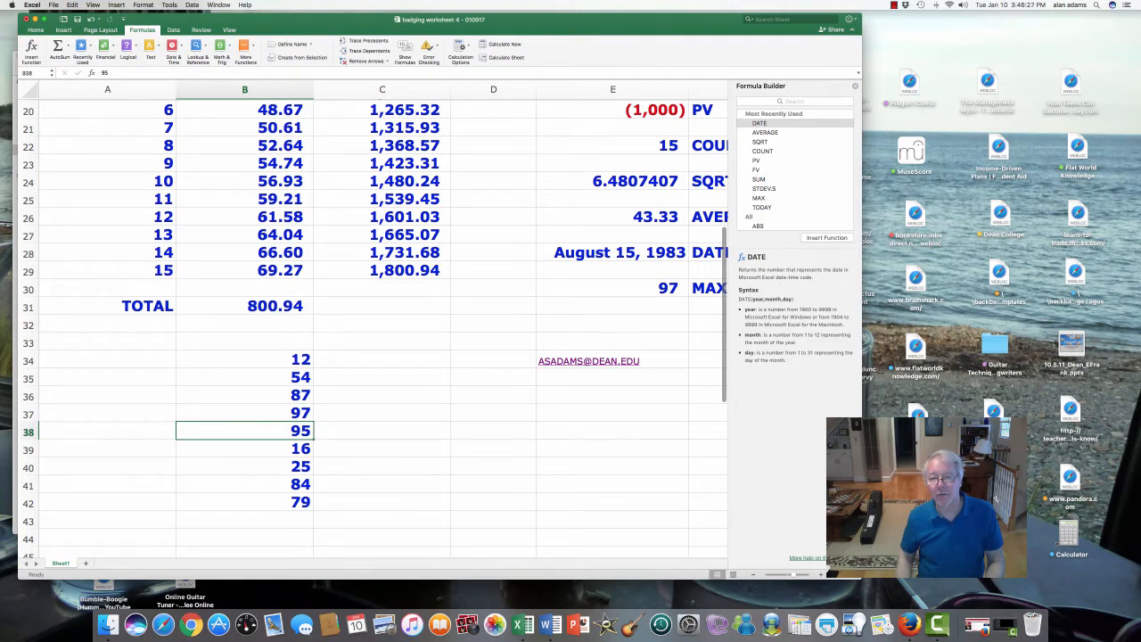
pyautogui.click(854, 86)
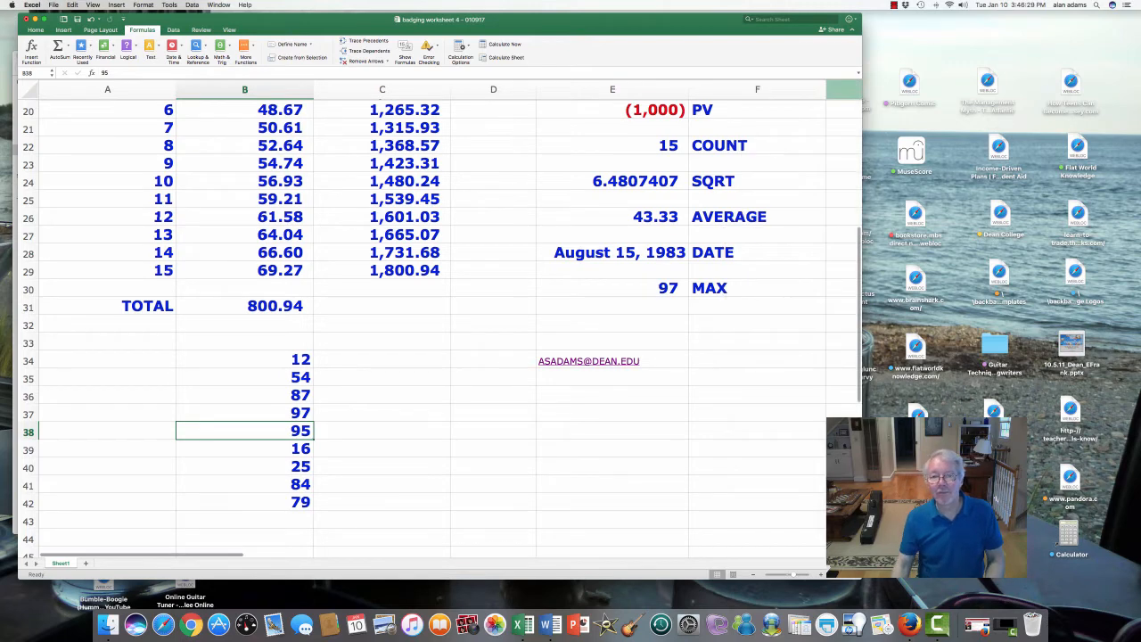
# - Enter the label STDEV.S in cell F32, two rows below the MAX label, and select cell E32 beside it
pyautogui.click(757, 325)
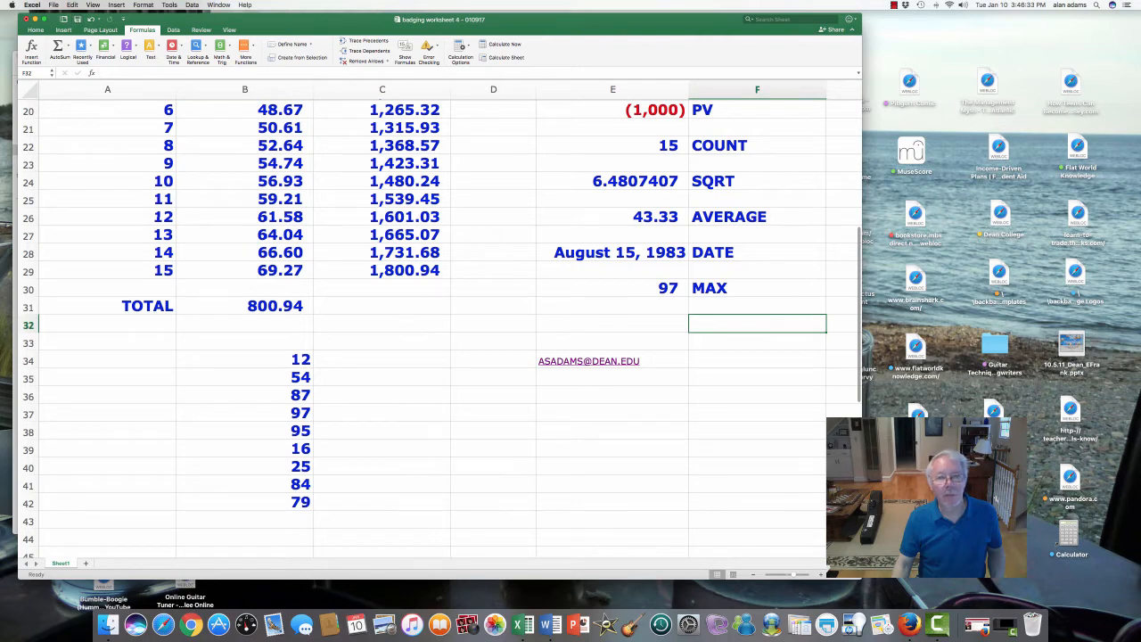
pyautogui.scroll(5, 436, 321)
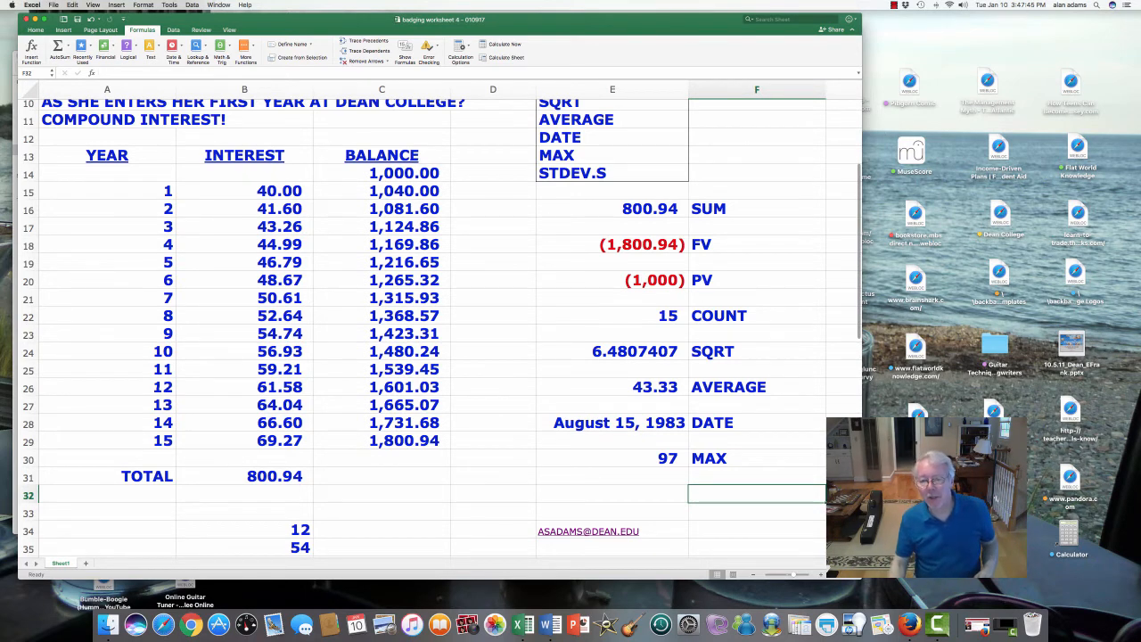
pyautogui.press('Left')
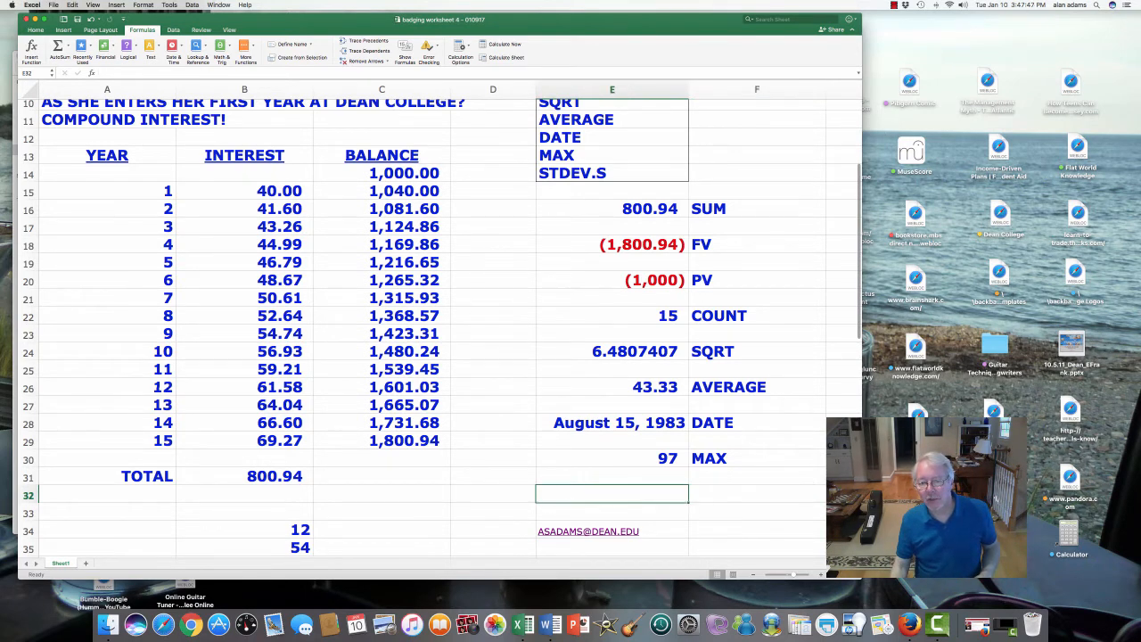
pyautogui.press('Right')
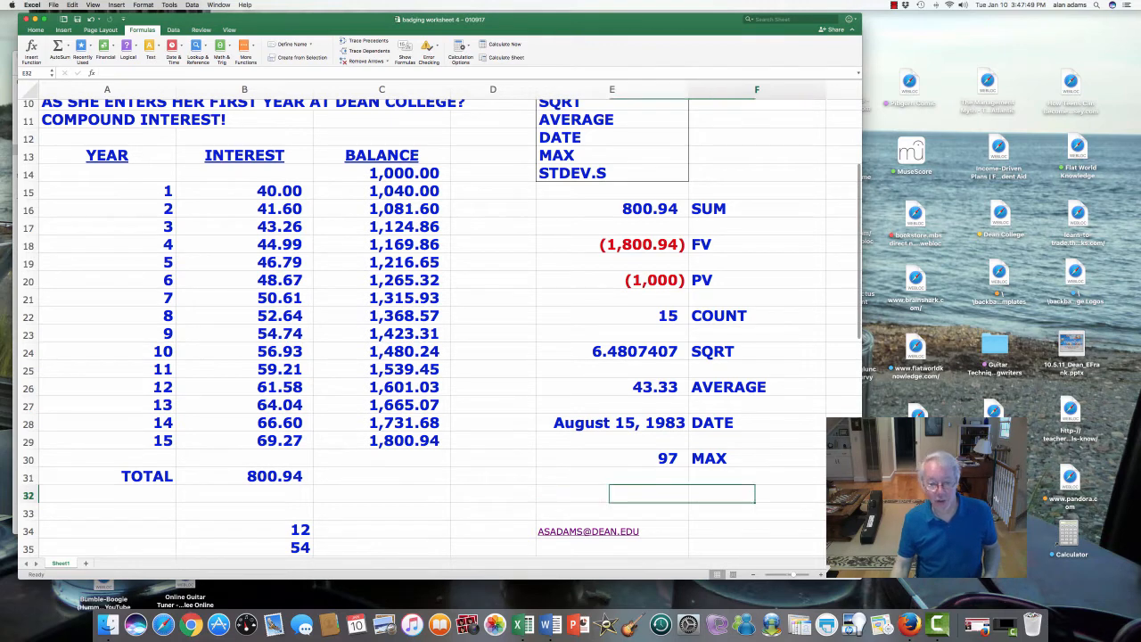
pyautogui.write('STD')
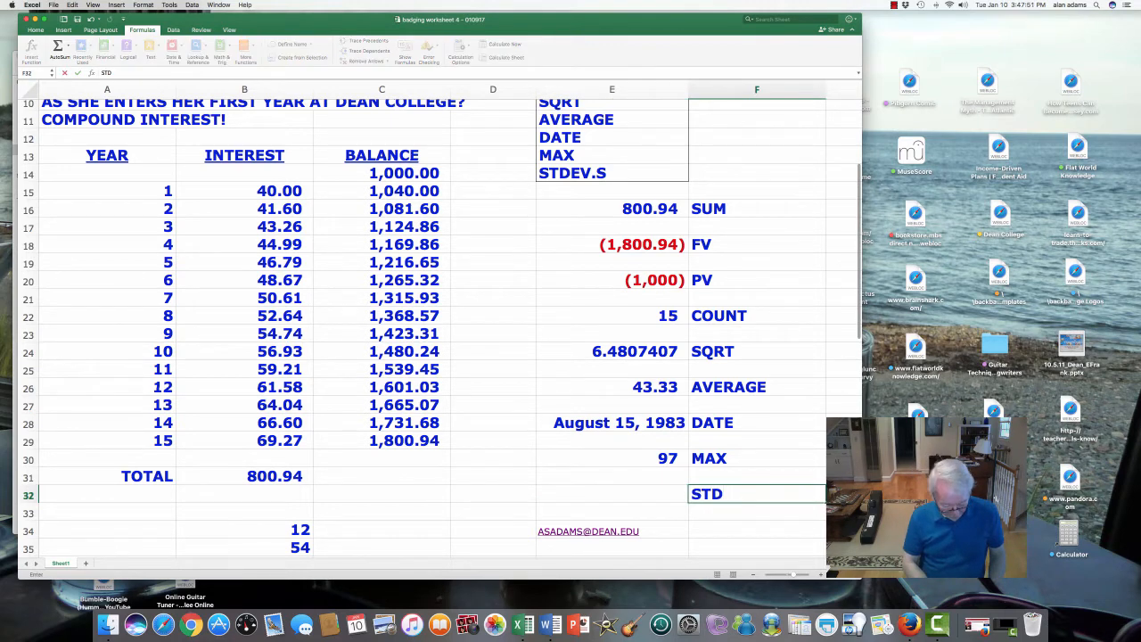
pyautogui.write('EV.S')
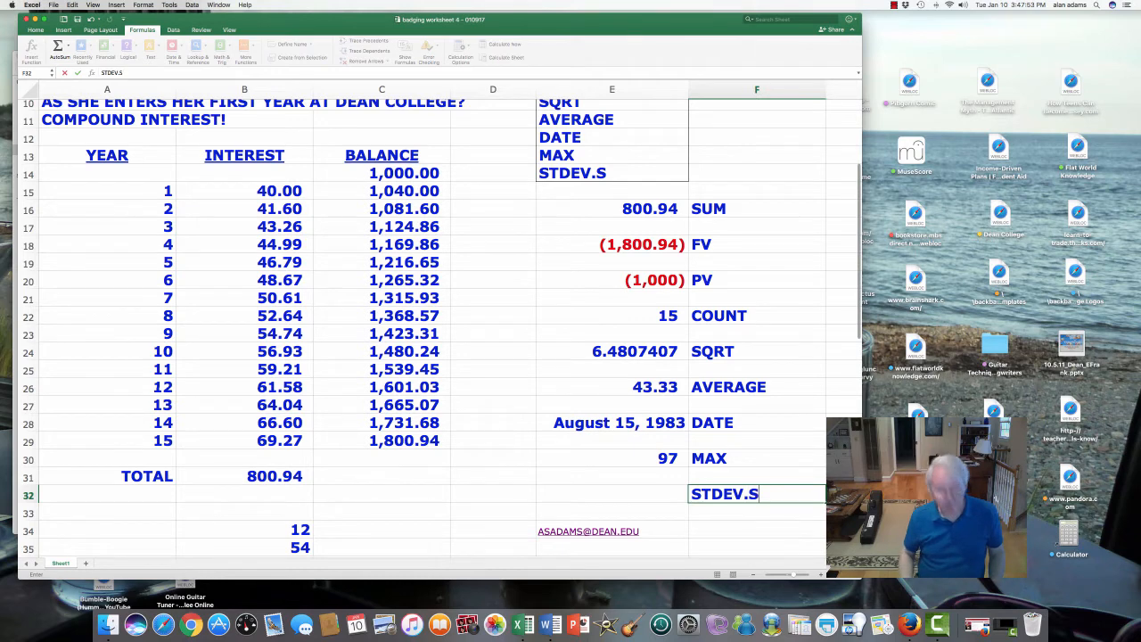
pyautogui.press('Return')
pyautogui.press('Up')
pyautogui.press('Left')
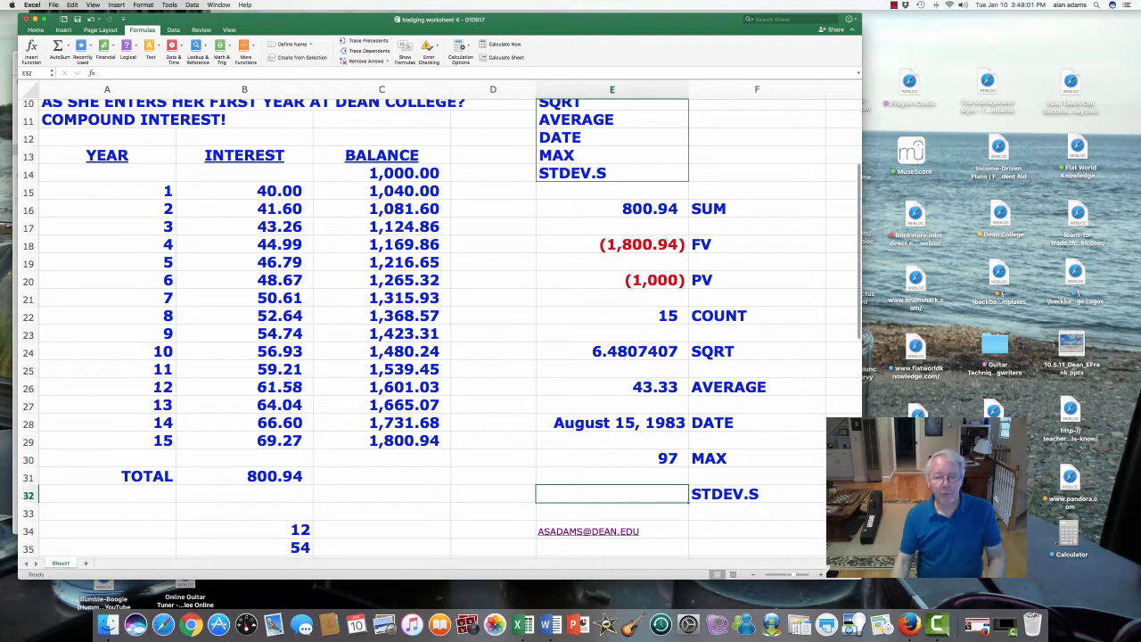
pyautogui.scroll(-5, 436, 330)
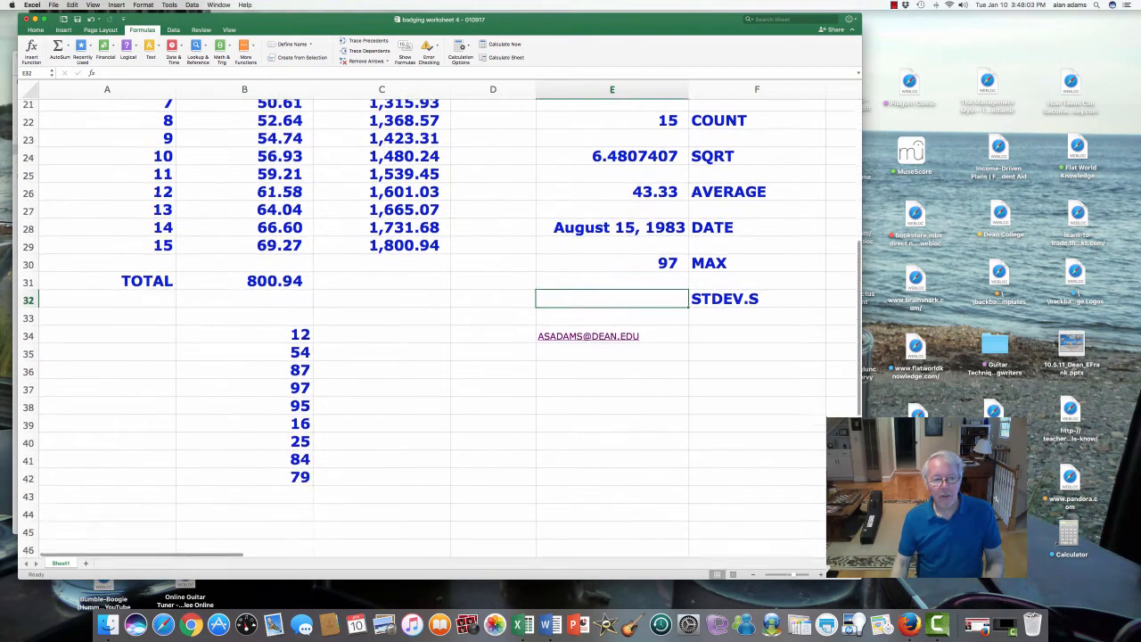
# - Enter the values 2, 4, 6, 7, 10, 11, 12, 18 and 20 down cells C34 to C42, beside the existing list
pyautogui.scroll(-2, 436, 329)
pyautogui.click(382, 278)
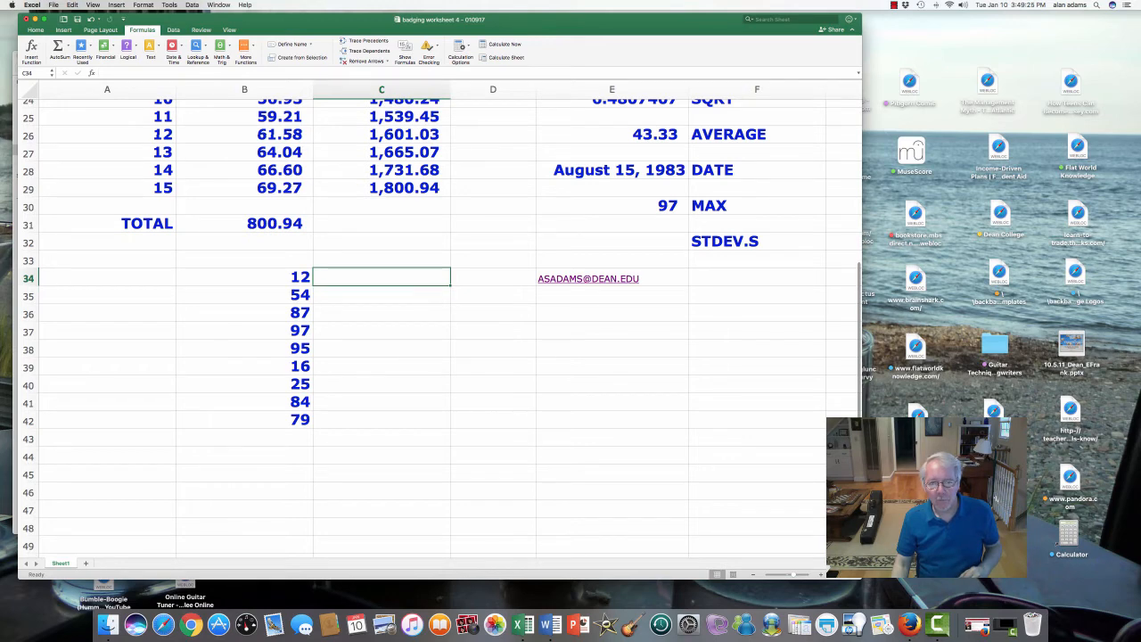
pyautogui.write('2')
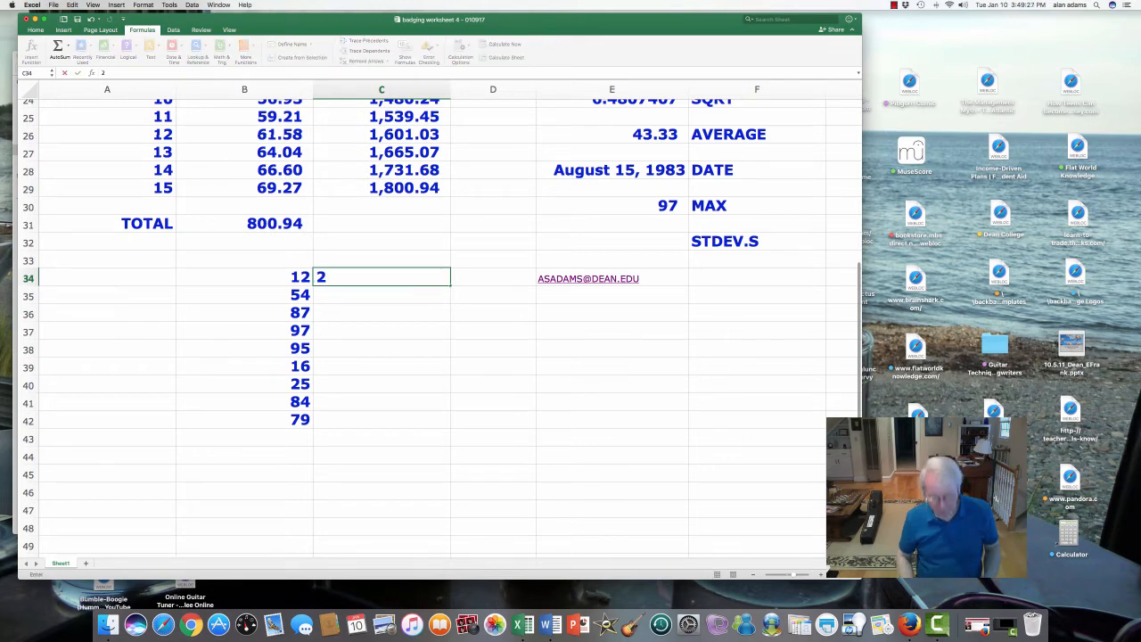
pyautogui.press('Return')
pyautogui.write('4')
pyautogui.press('Return')
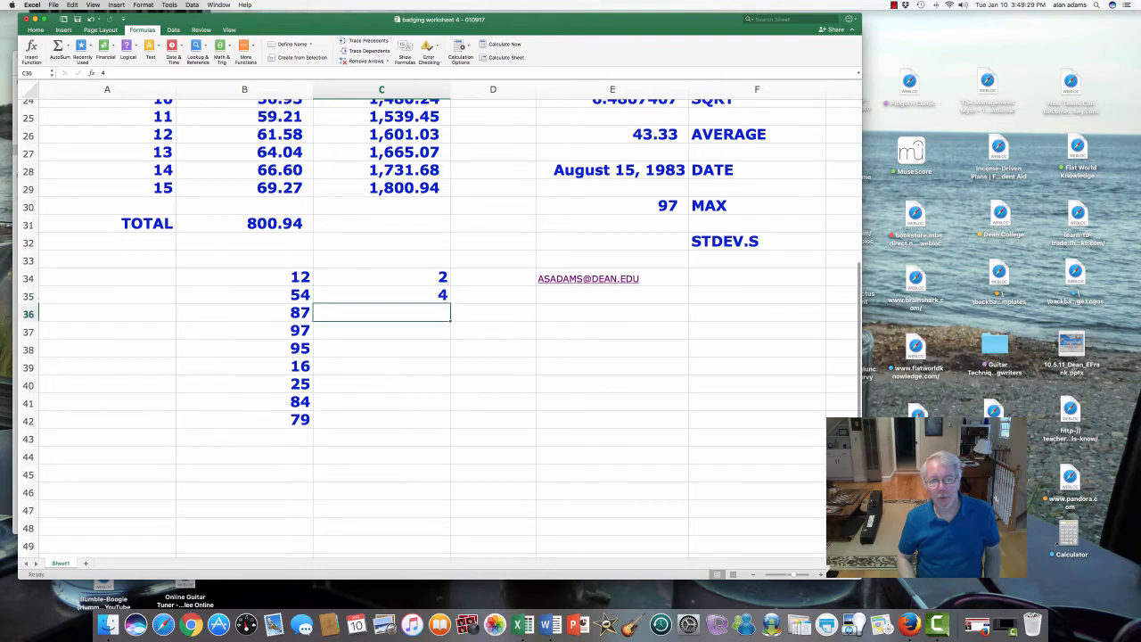
pyautogui.write('6')
pyautogui.press('Return')
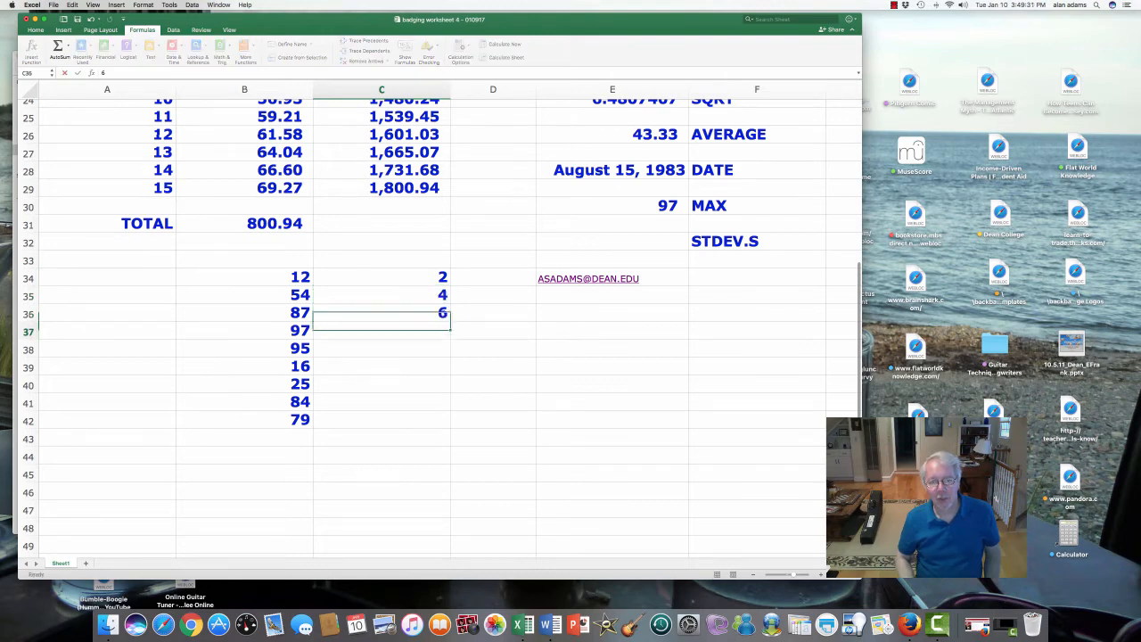
pyautogui.write('7')
pyautogui.press('Return')
pyautogui.write('10')
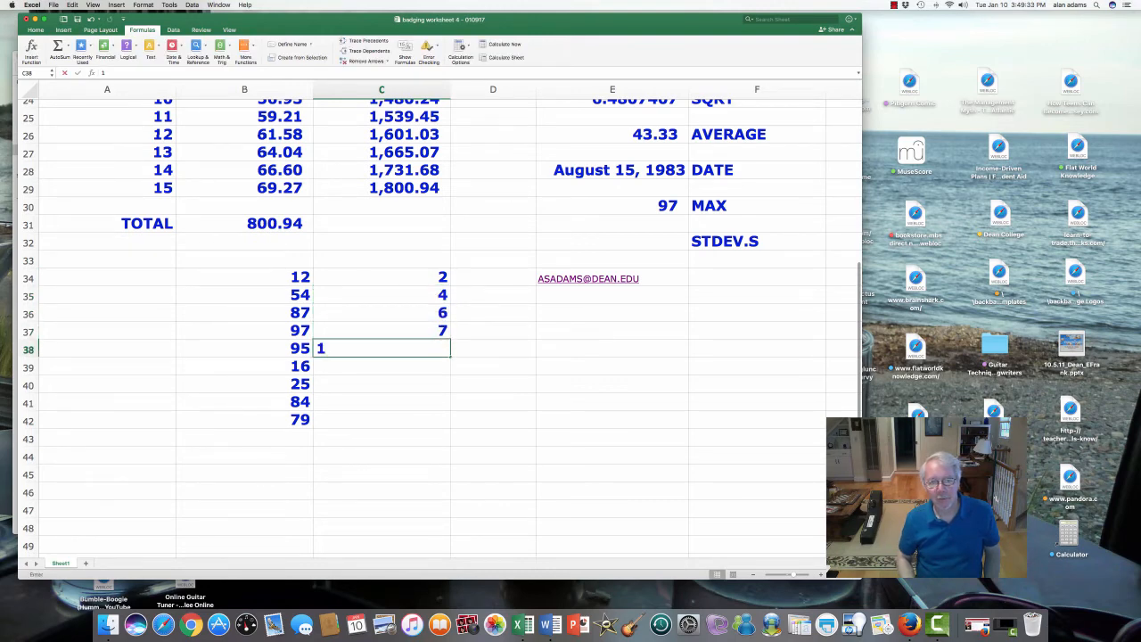
pyautogui.press('Return')
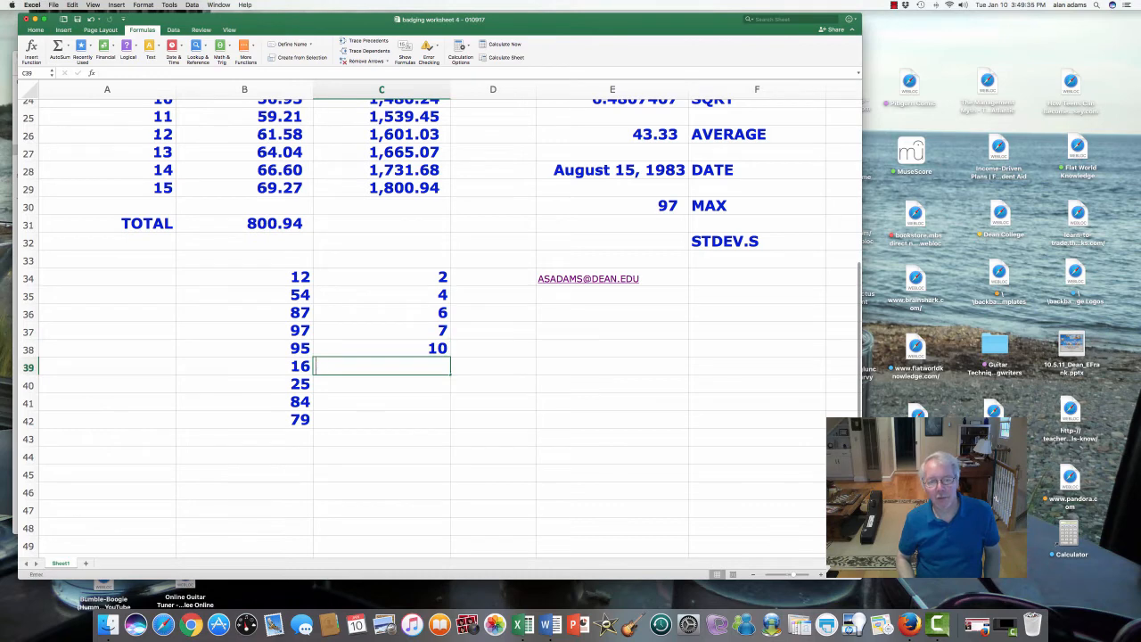
pyautogui.write('11')
pyautogui.press('Return')
pyautogui.write('12')
pyautogui.press('Return')
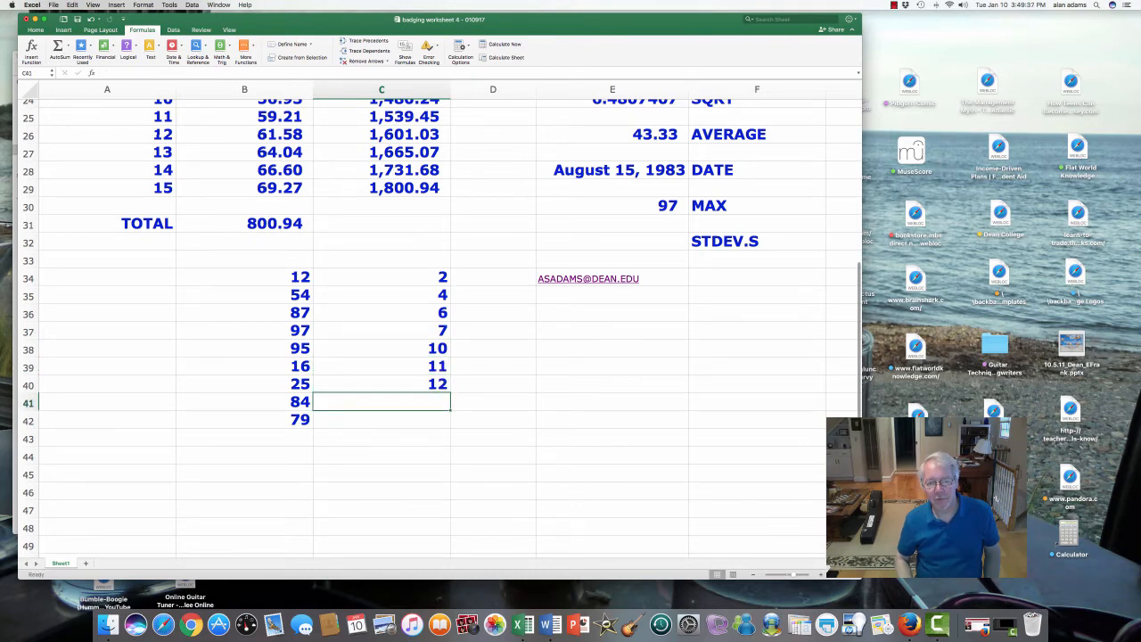
pyautogui.write('18')
pyautogui.press('Return')
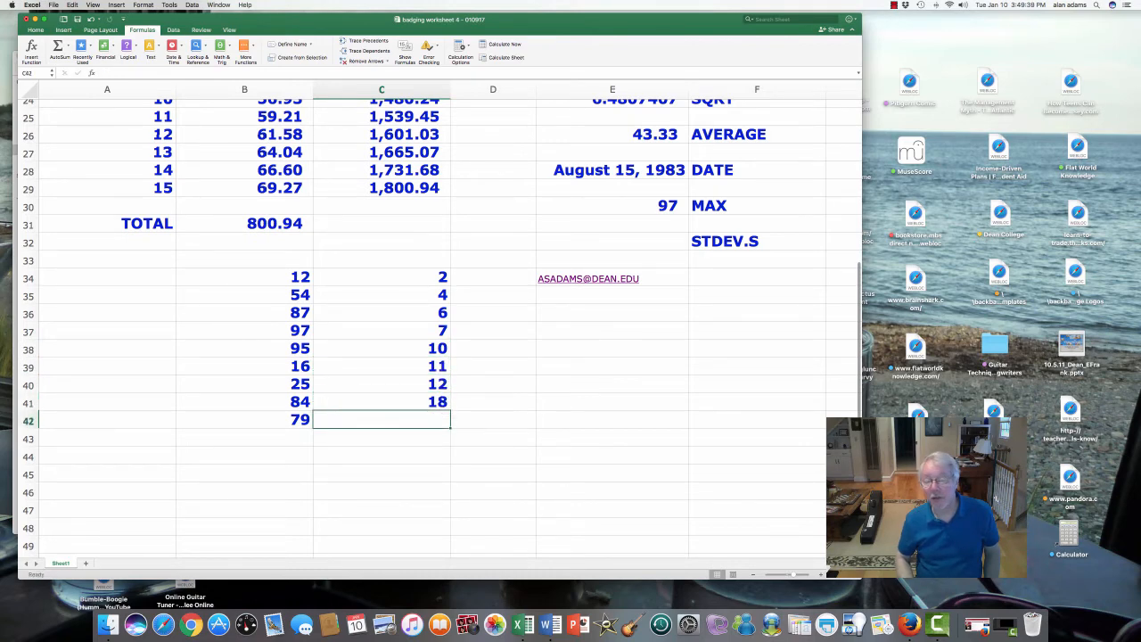
pyautogui.write('20')
pyautogui.press('Return')
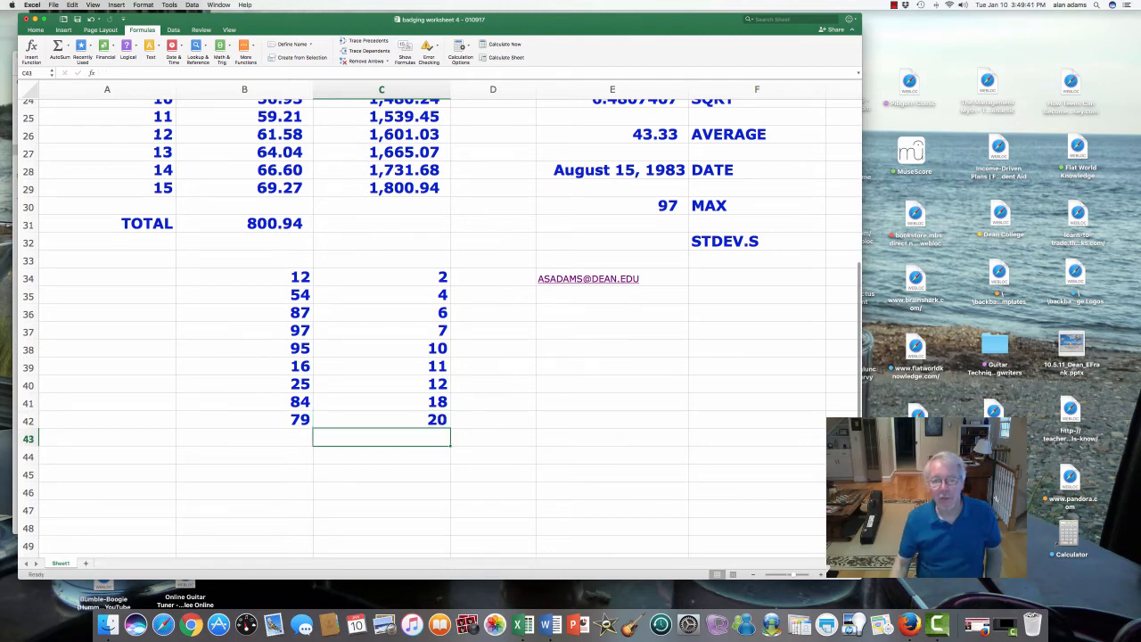
# - Examine the new number list in C34:C42 and its middle value in C38 against the empty STDEV.S result cell
pyautogui.click(382, 277)
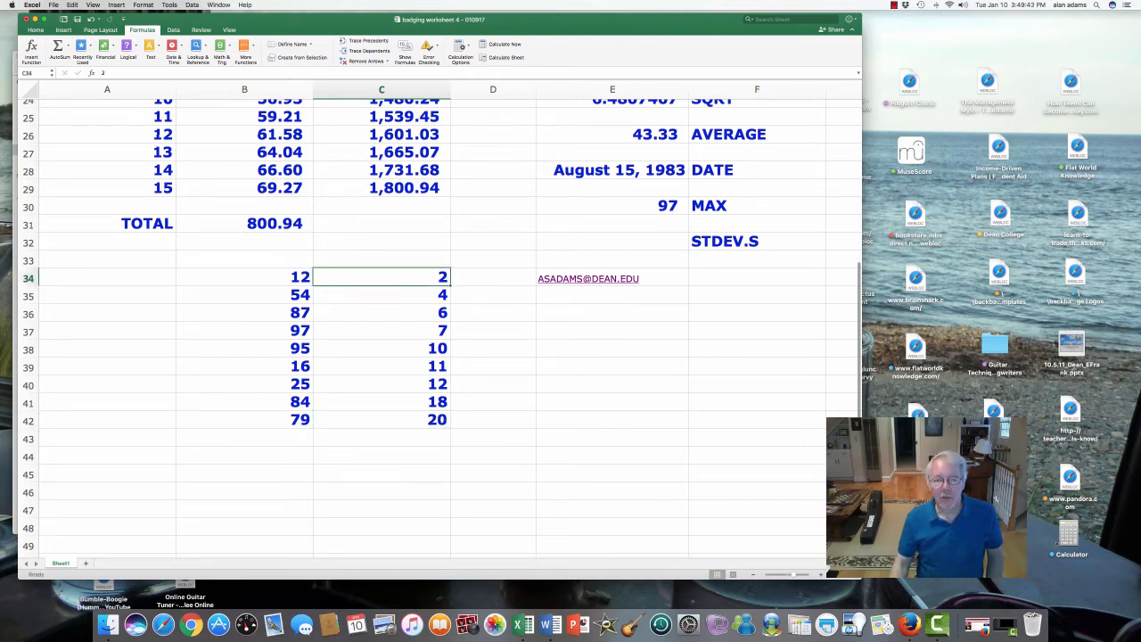
pyautogui.moveTo(382, 277); pyautogui.dragTo(381, 420)
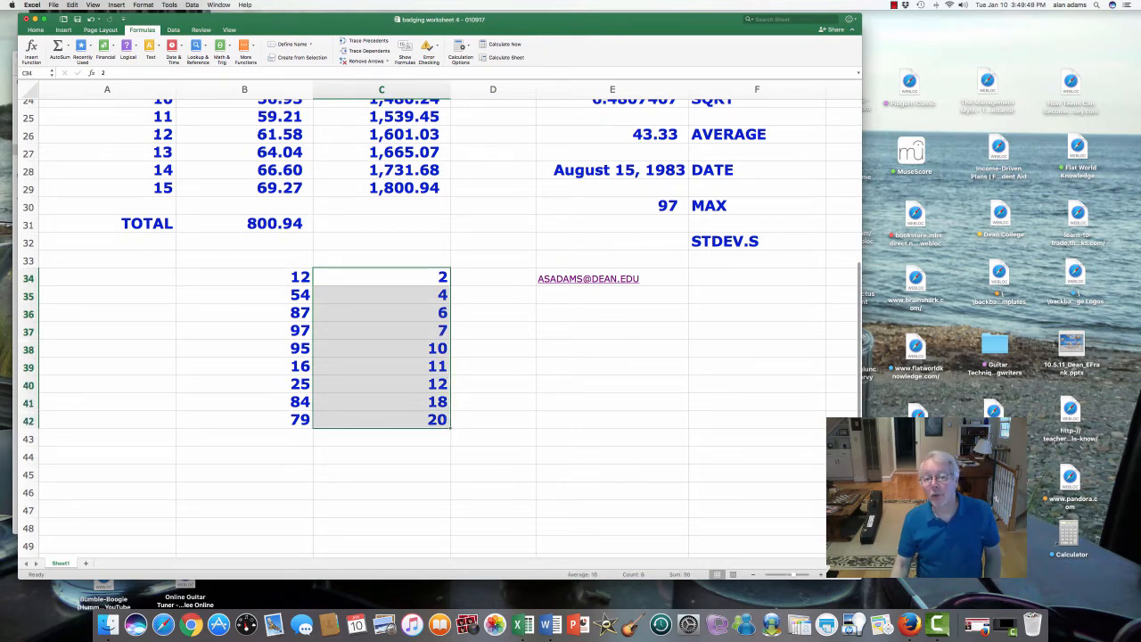
pyautogui.click(381, 348)
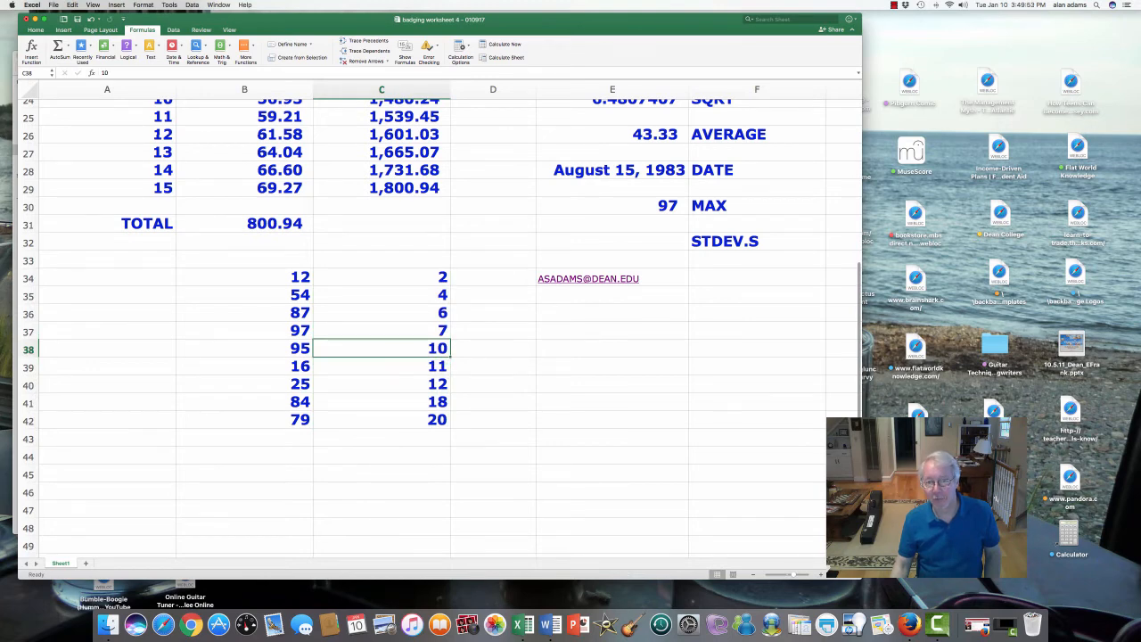
pyautogui.click(612, 241)
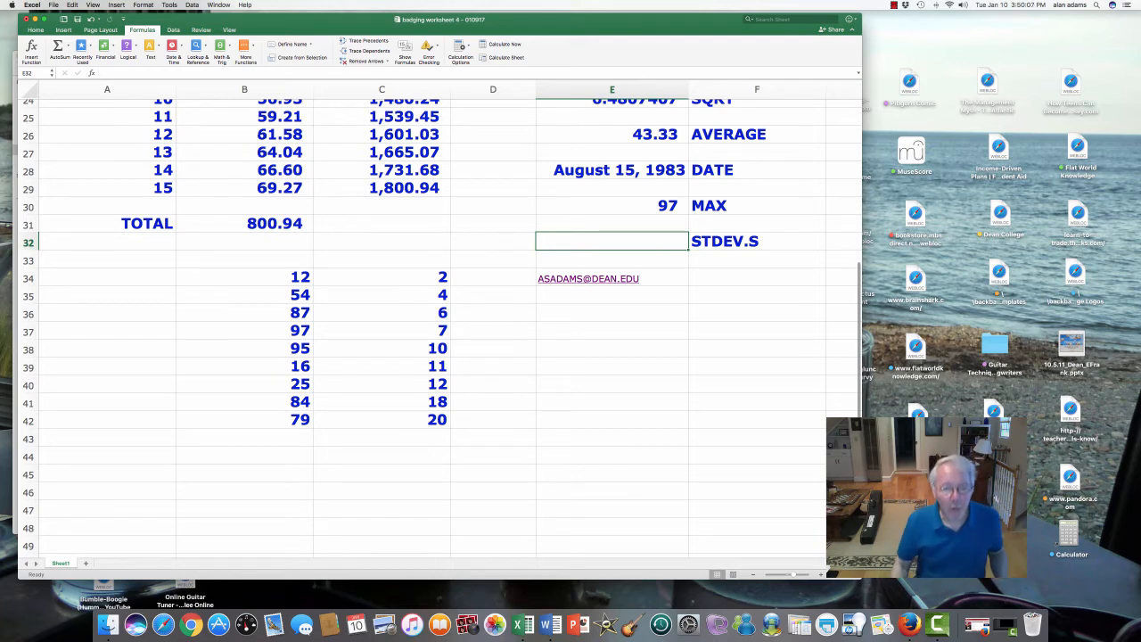
pyautogui.moveTo(381, 278); pyautogui.dragTo(382, 294)
pyautogui.hotkey('shift', 'Down')
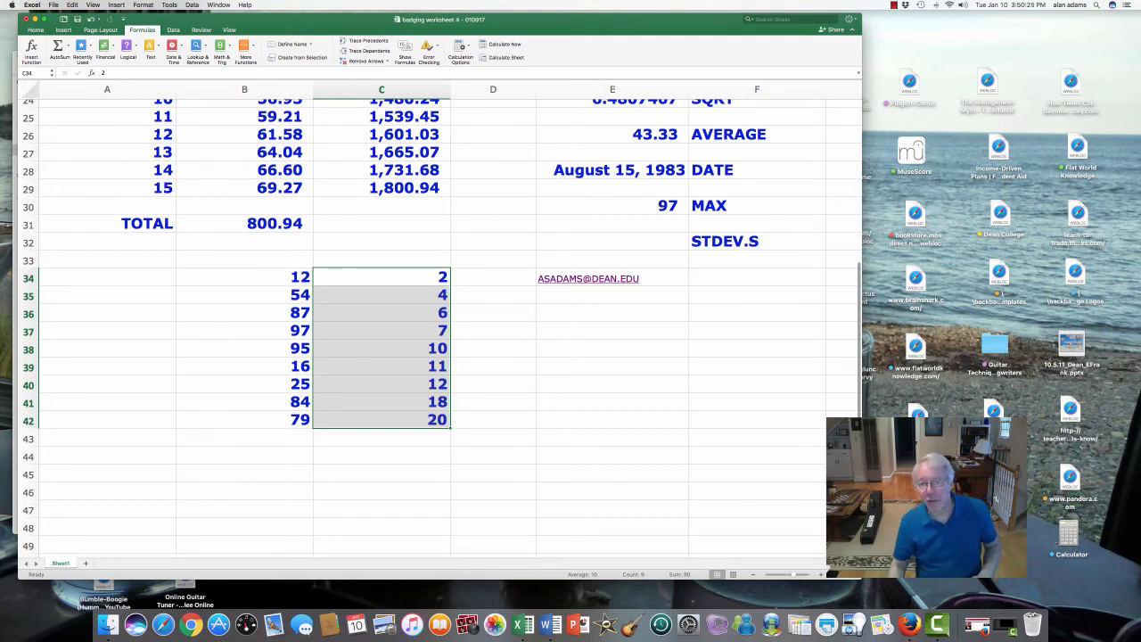
# - Insert the statistical function STDEV.S in cell E32, beside its label
pyautogui.click(611, 242)
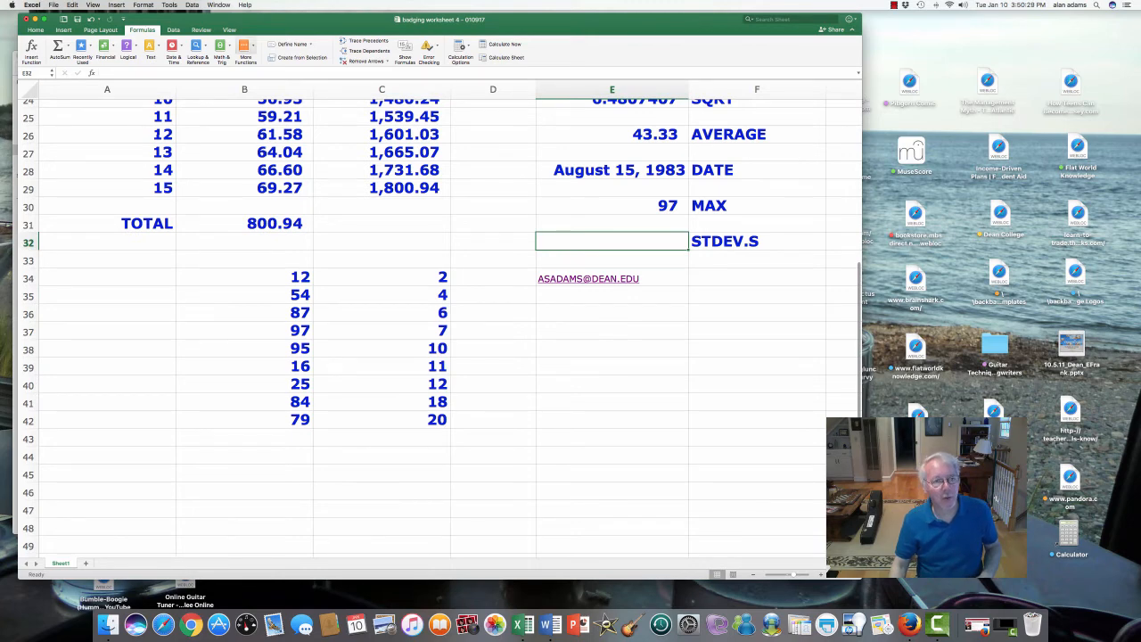
pyautogui.click(244, 50)
pyautogui.moveTo(269, 61)
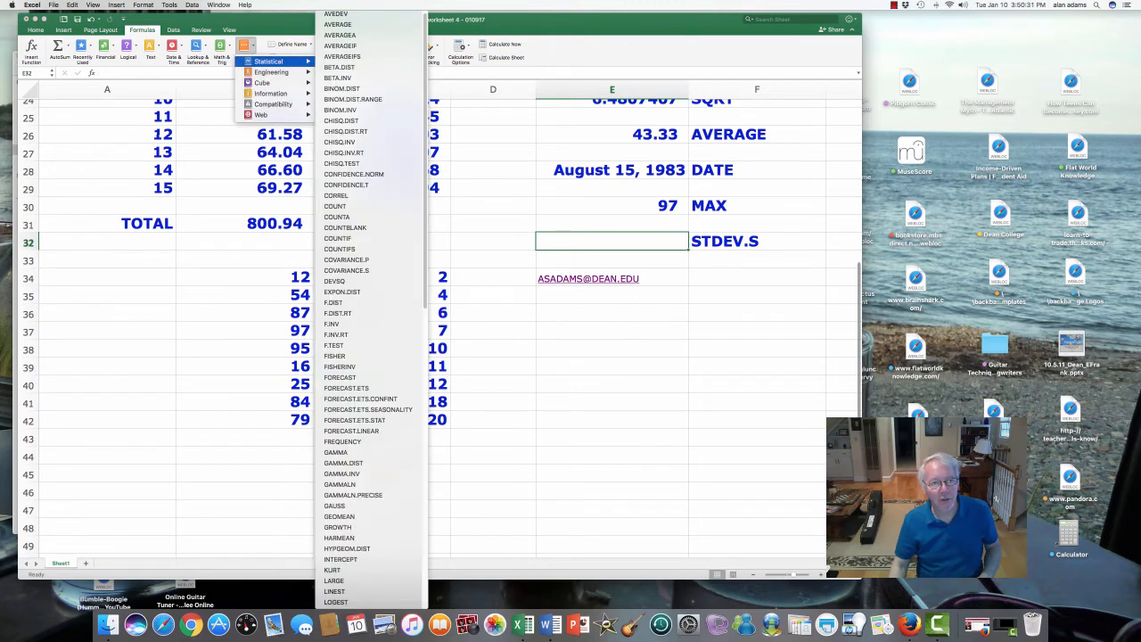
pyautogui.scroll(-10, 371, 309)
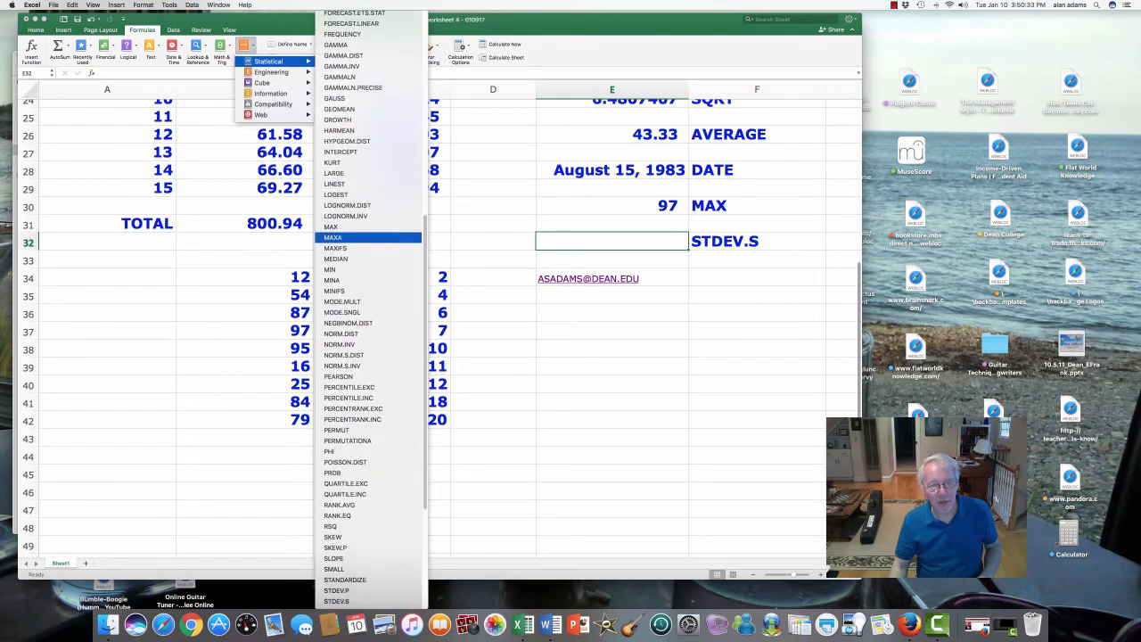
pyautogui.scroll(-3, 370, 539)
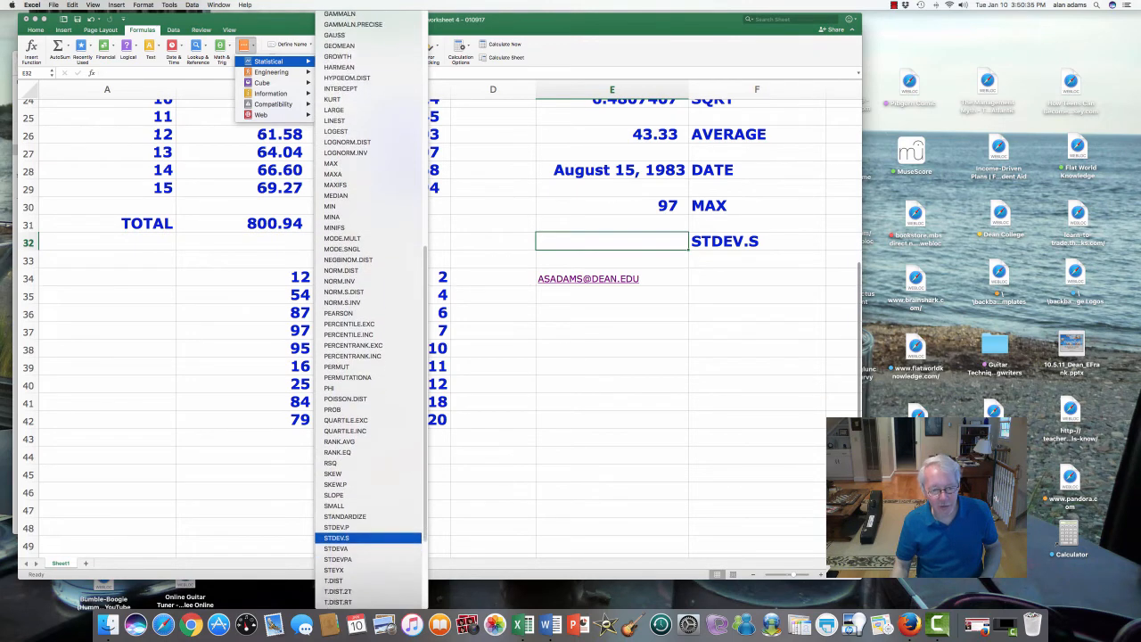
pyautogui.click(367, 535)
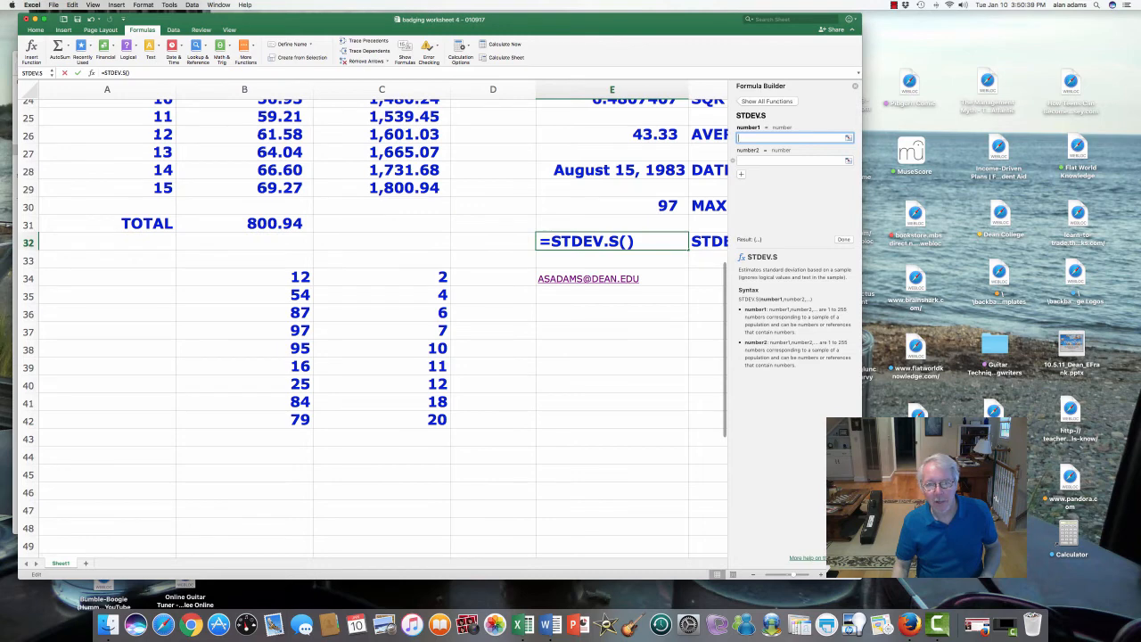
# - Set the first argument of STDEV.S to the range C34:C42, complete the formula and close the Formula Builder
pyautogui.moveTo(437, 278); pyautogui.dragTo(450, 428)
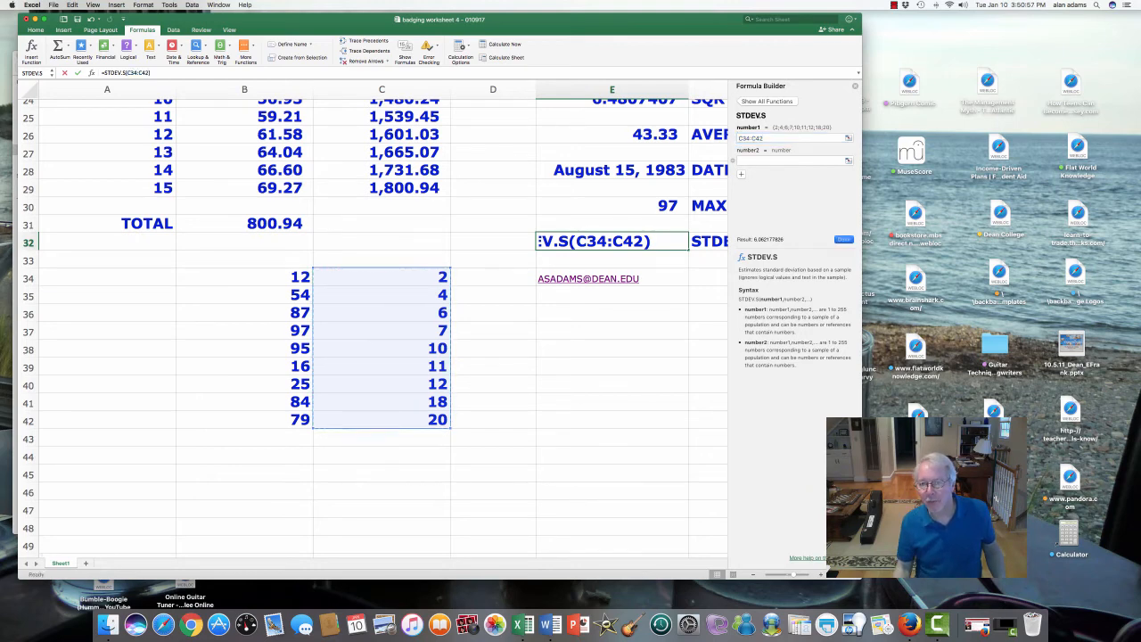
pyautogui.click(843, 240)
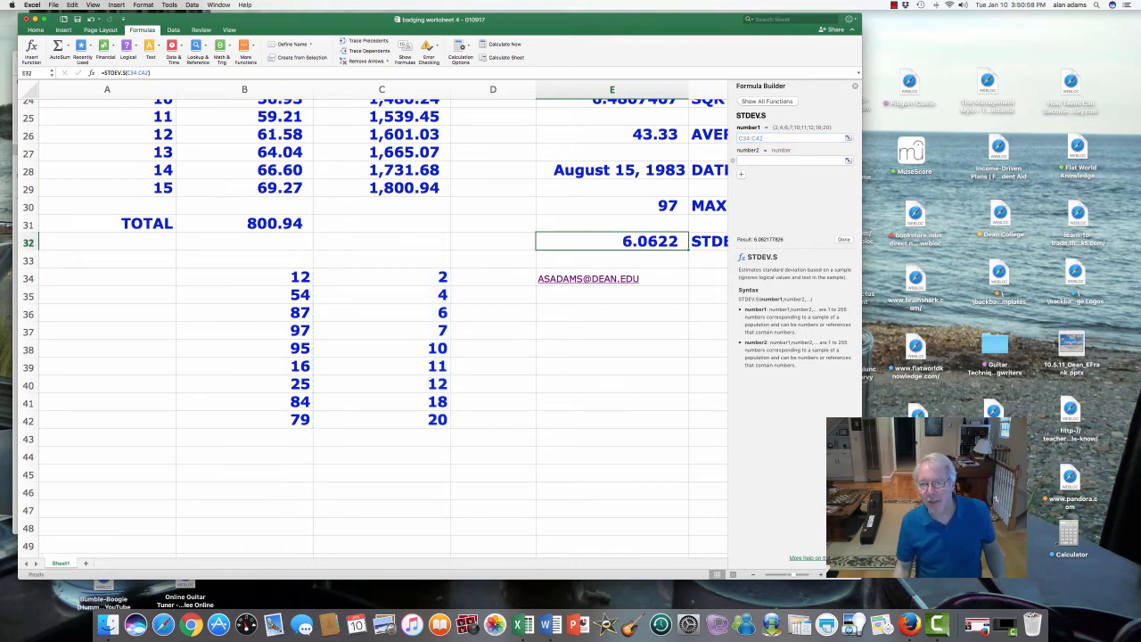
pyautogui.click(854, 85)
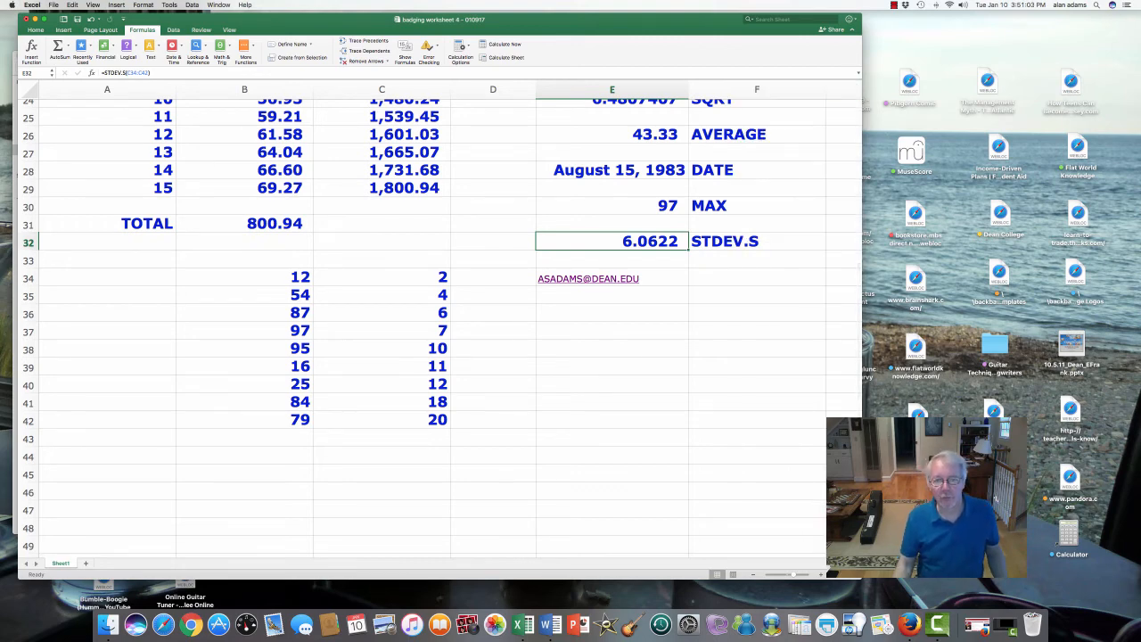
# - Fill the function results and their labels in E16:F32 with yellow
pyautogui.scroll(6, 441, 328)
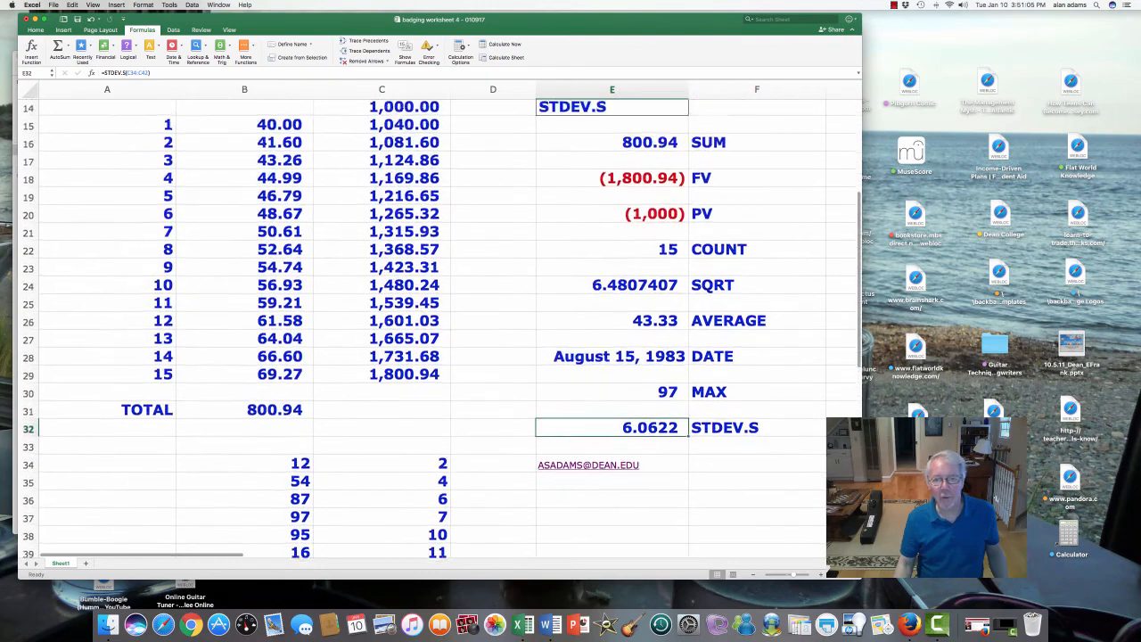
pyautogui.scroll(2, 441, 328)
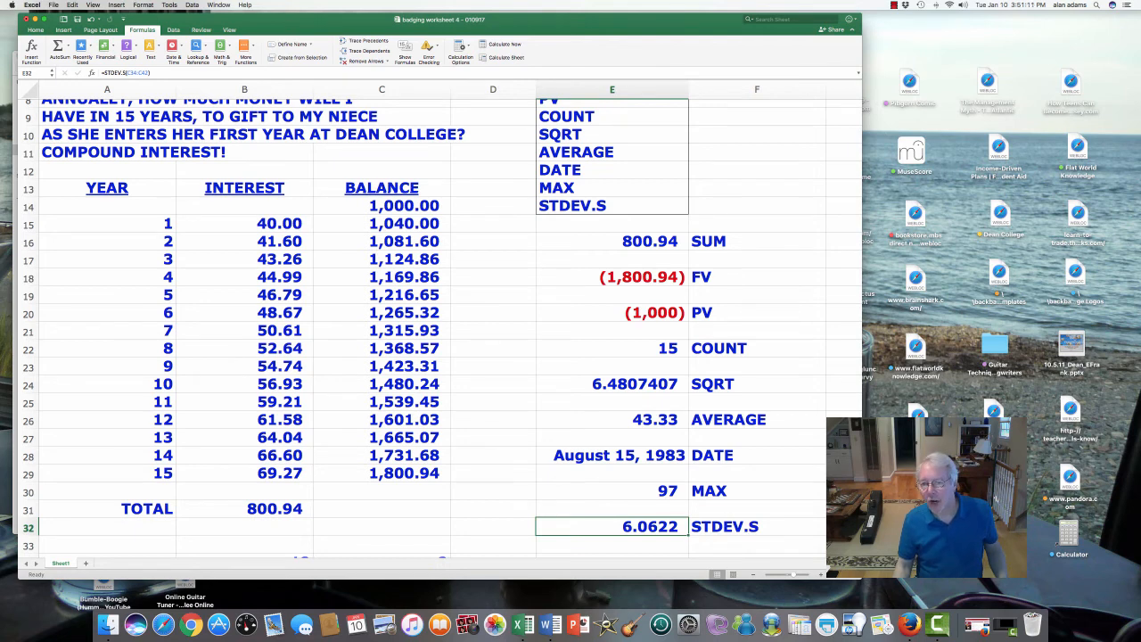
pyautogui.scroll(-3, 441, 327)
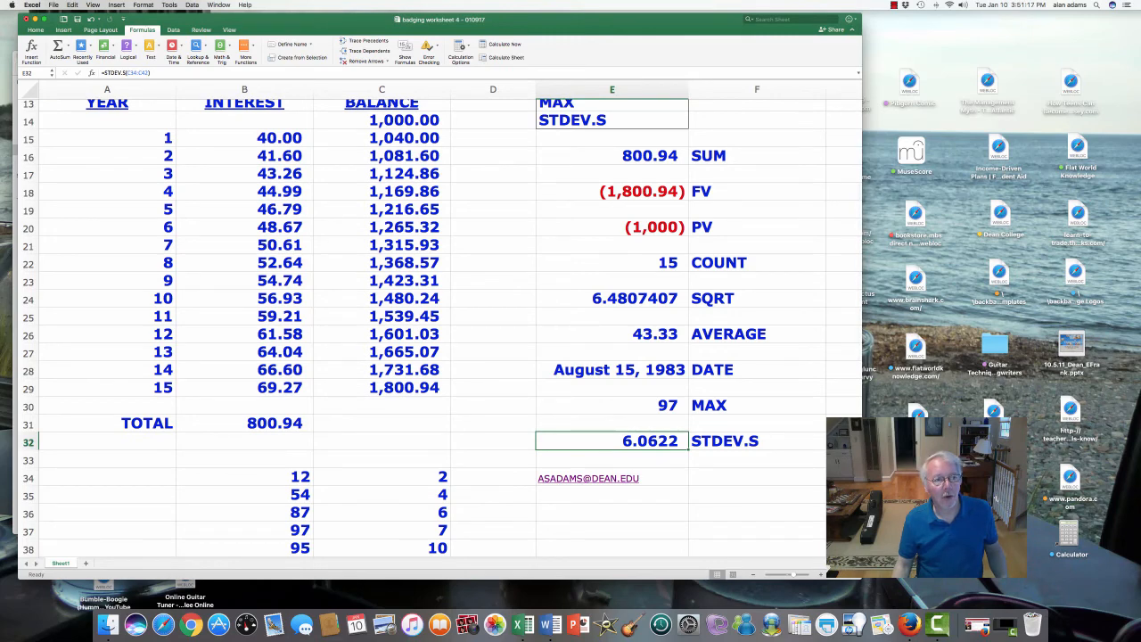
pyautogui.click(35, 30)
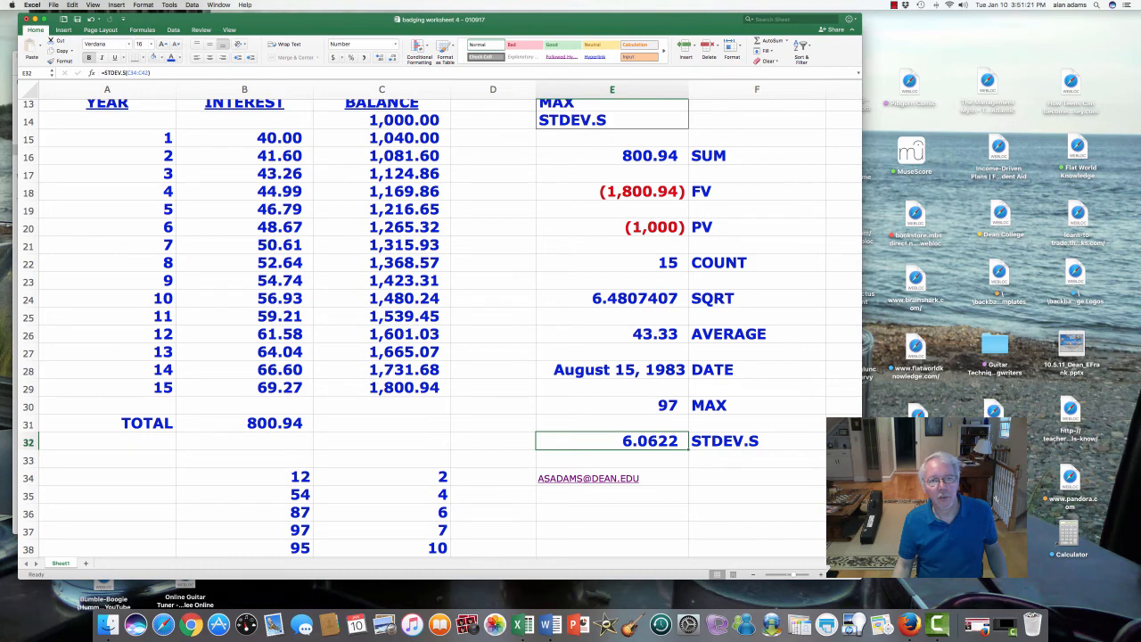
pyautogui.moveTo(624, 156); pyautogui.dragTo(757, 441)
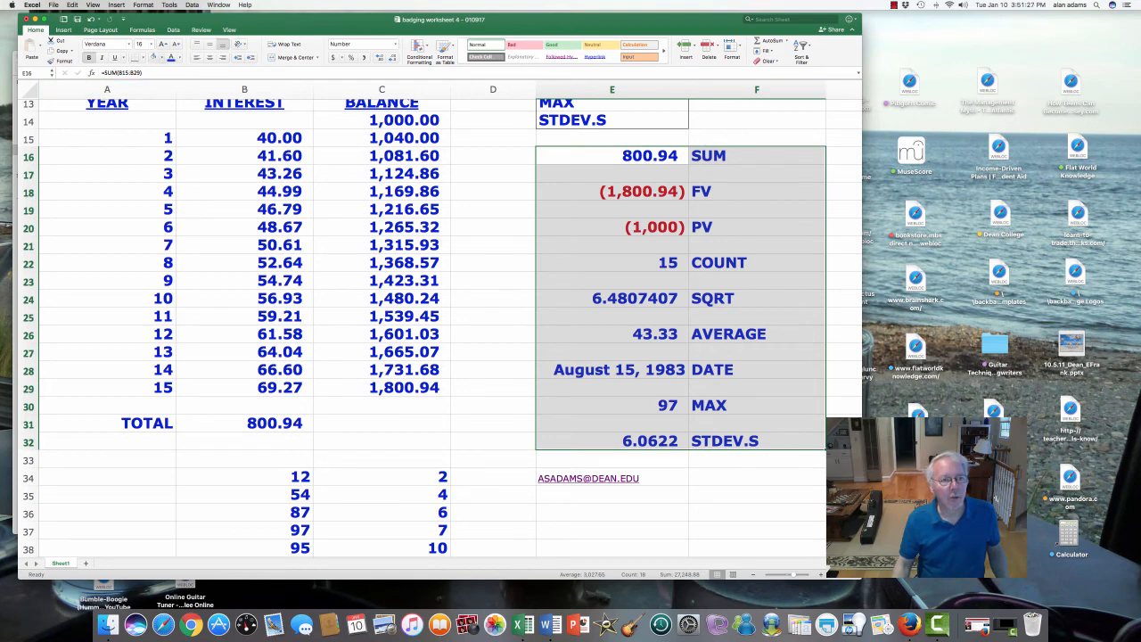
pyautogui.click(162, 57)
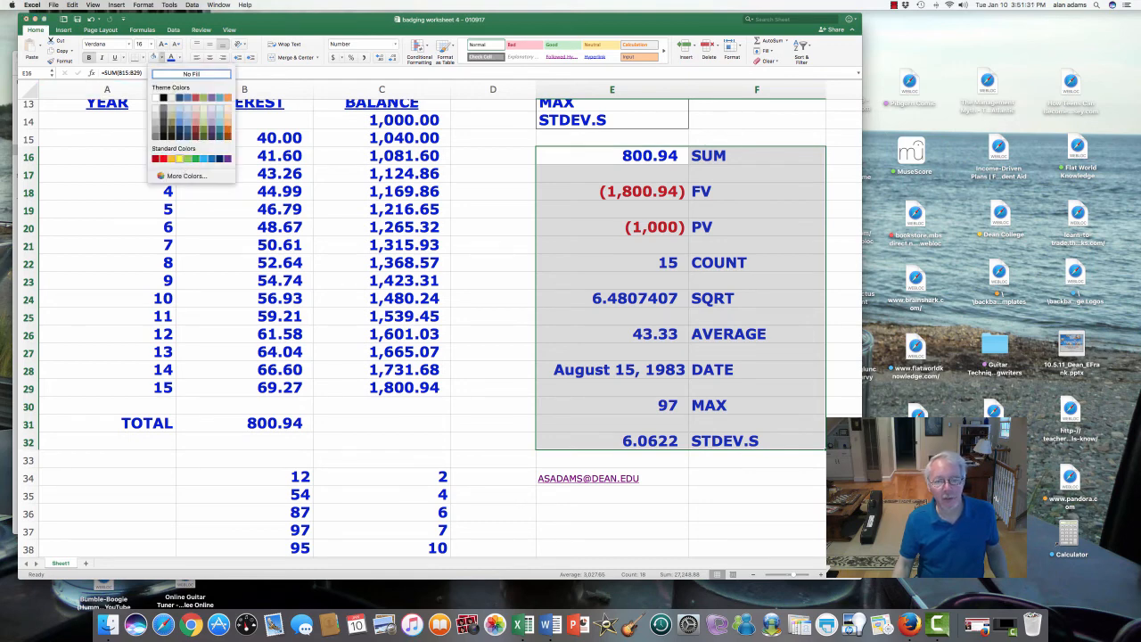
pyautogui.click(179, 158)
# - Apply the same yellow fill to the range B34:E42, covering both number lists and the e-mail link
pyautogui.scroll(-6, 424, 330)
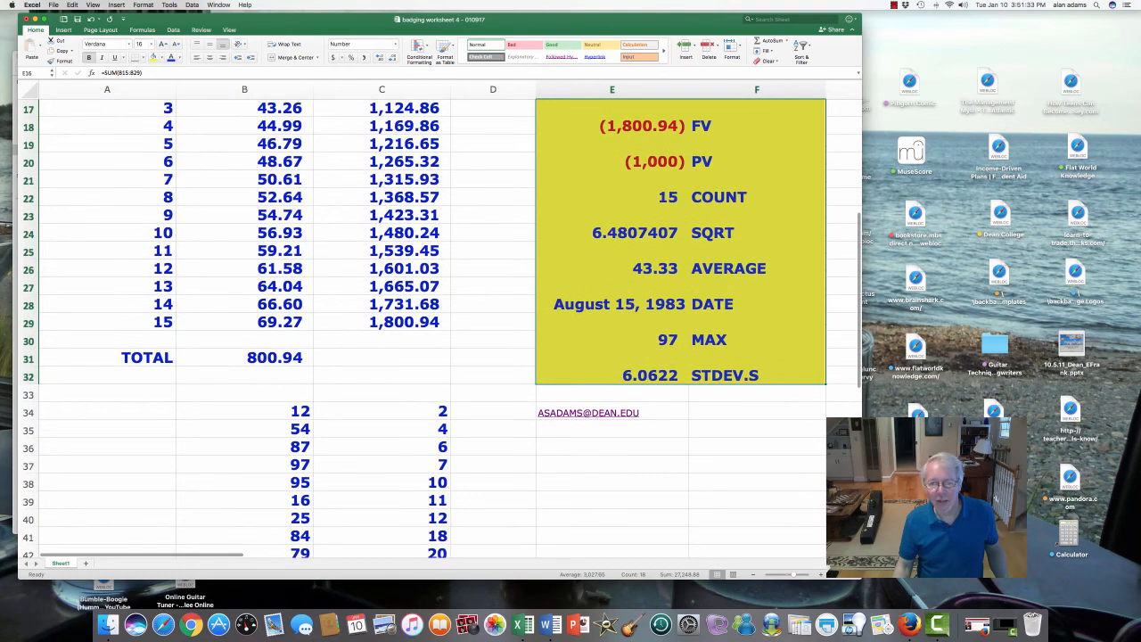
pyautogui.moveTo(244, 366); pyautogui.dragTo(624, 509)
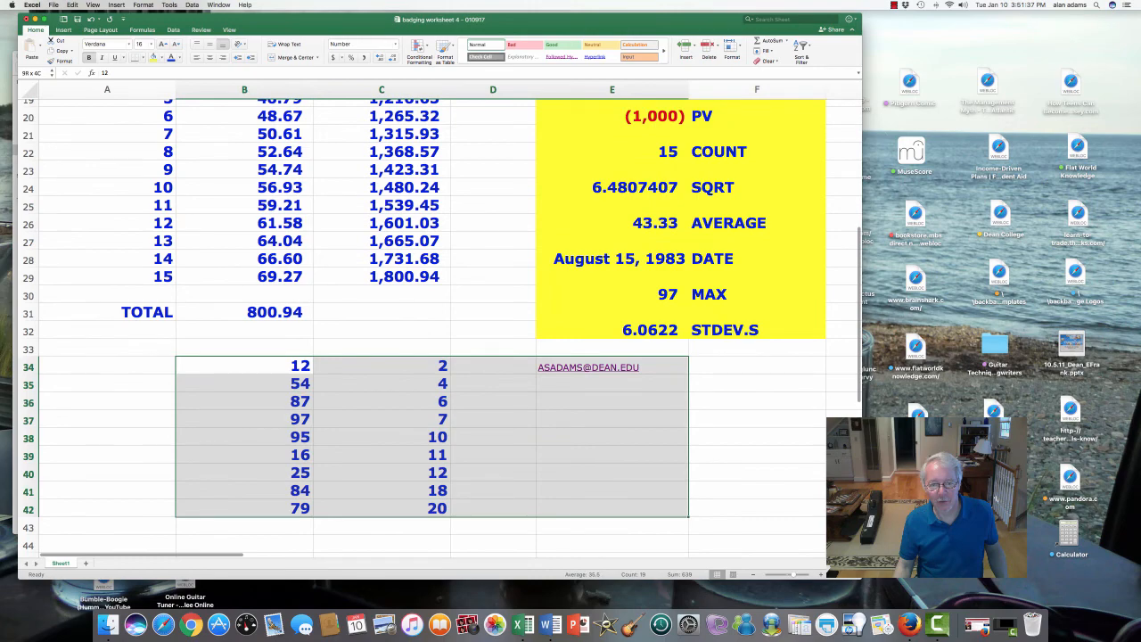
pyautogui.click(154, 58)
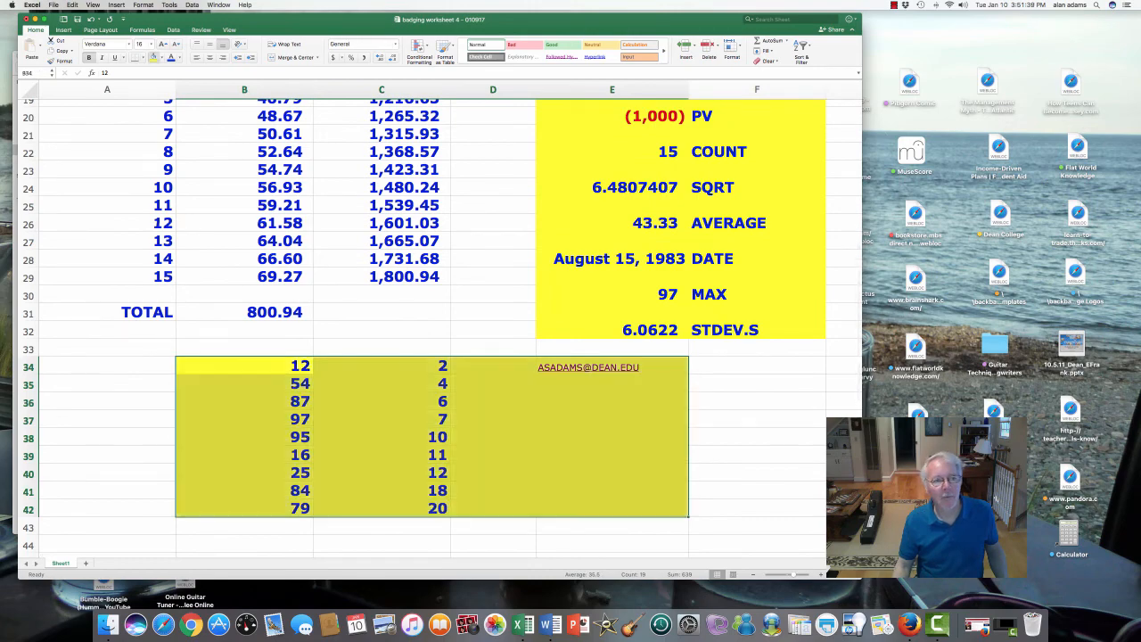
# - Follow the e-mail link in cell E34 and bring up the Mail window
pyautogui.scroll(10, 436, 330)
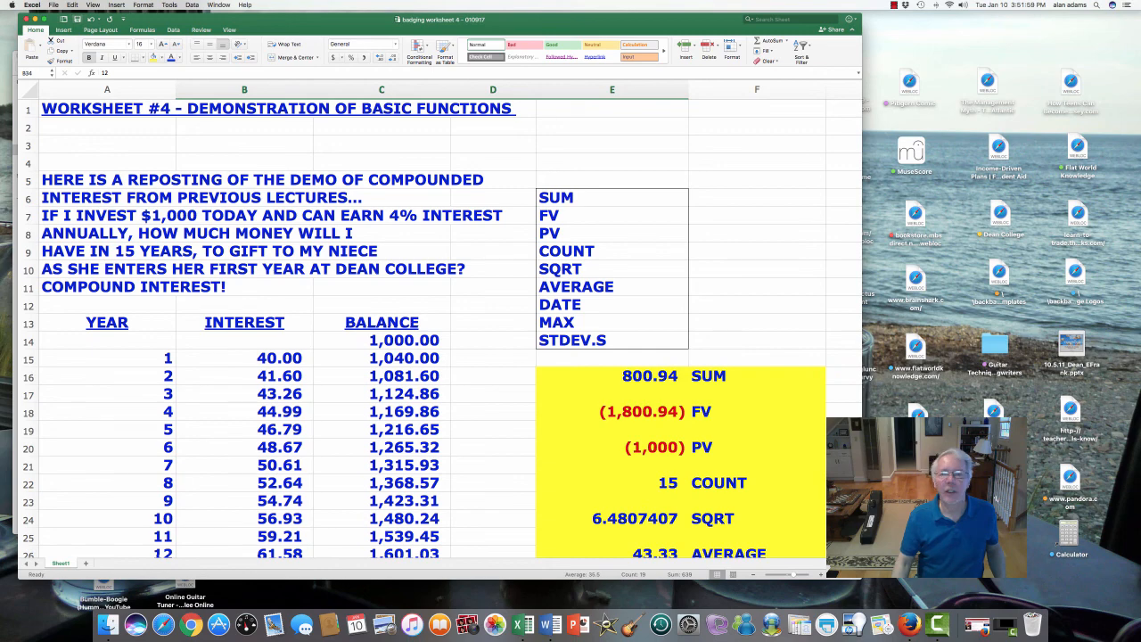
pyautogui.scroll(-10, 436, 330)
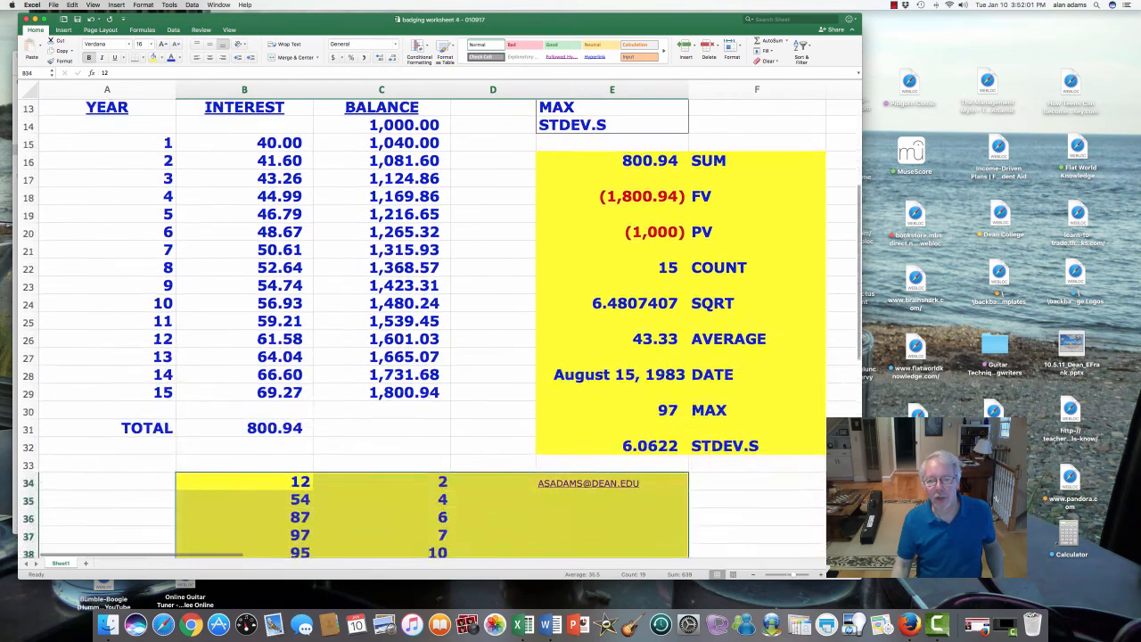
pyautogui.click(569, 372)
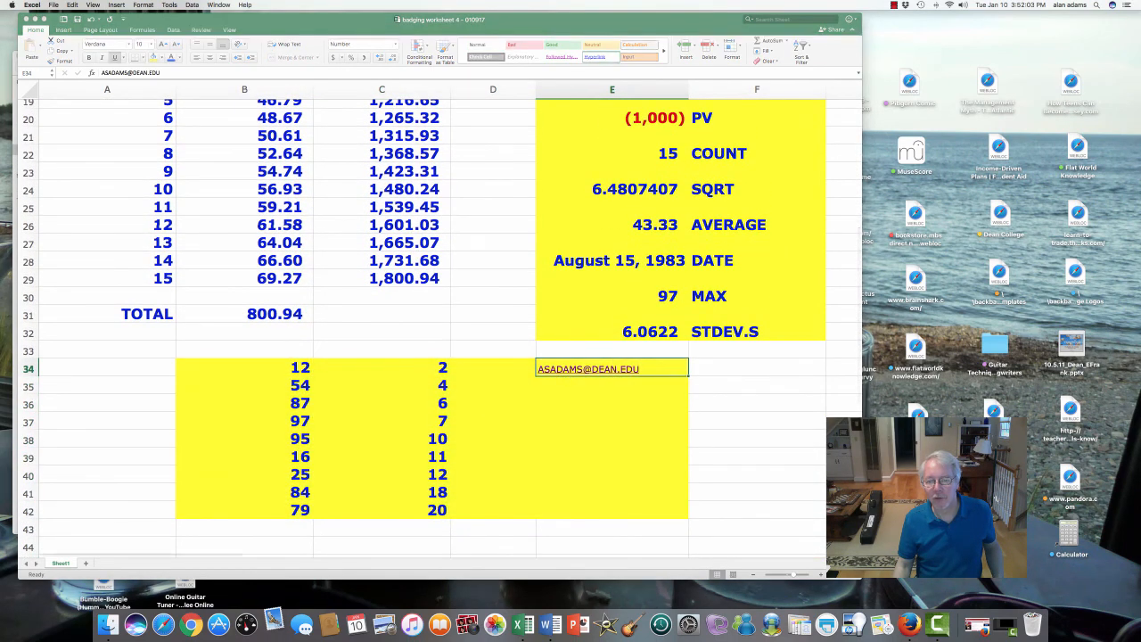
pyautogui.click(1004, 626)
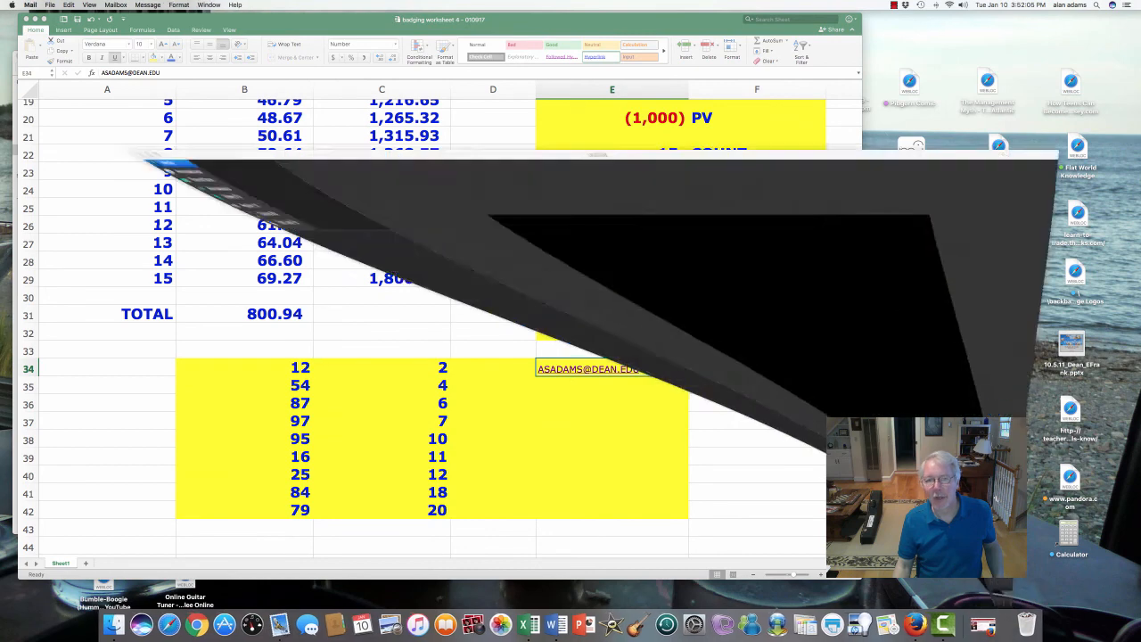